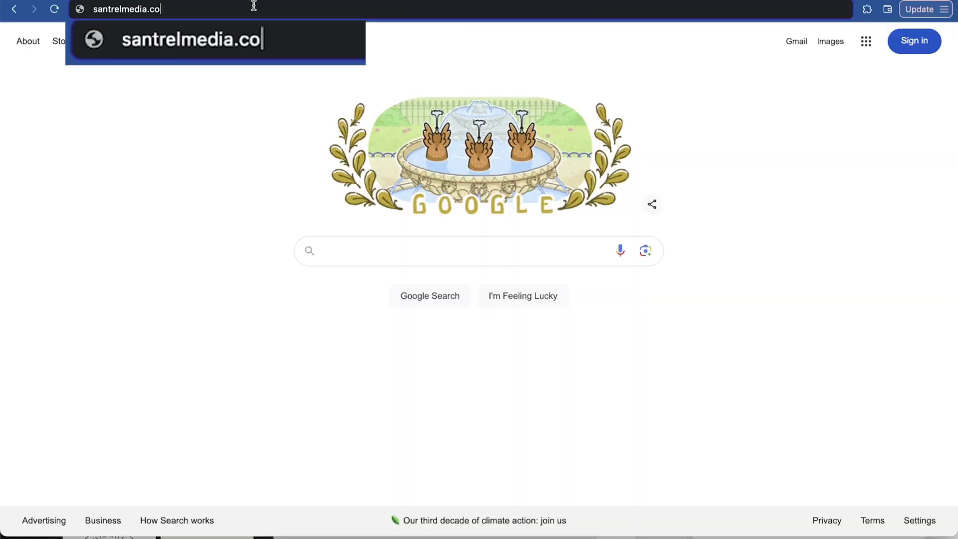
Load elmedia.com/wix, sign up, and choose to build the site for yourself
text(m/wix)
key(Return)
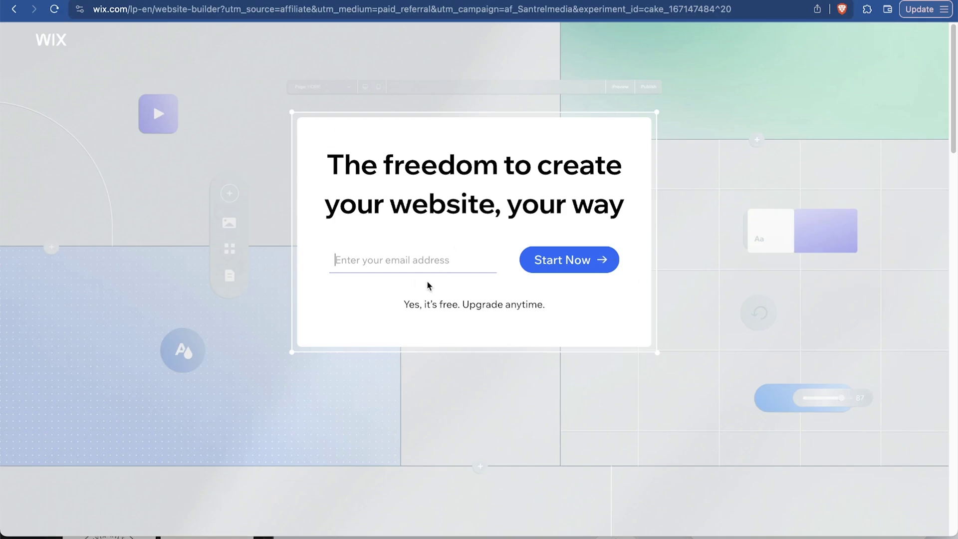
key(super+Tab)
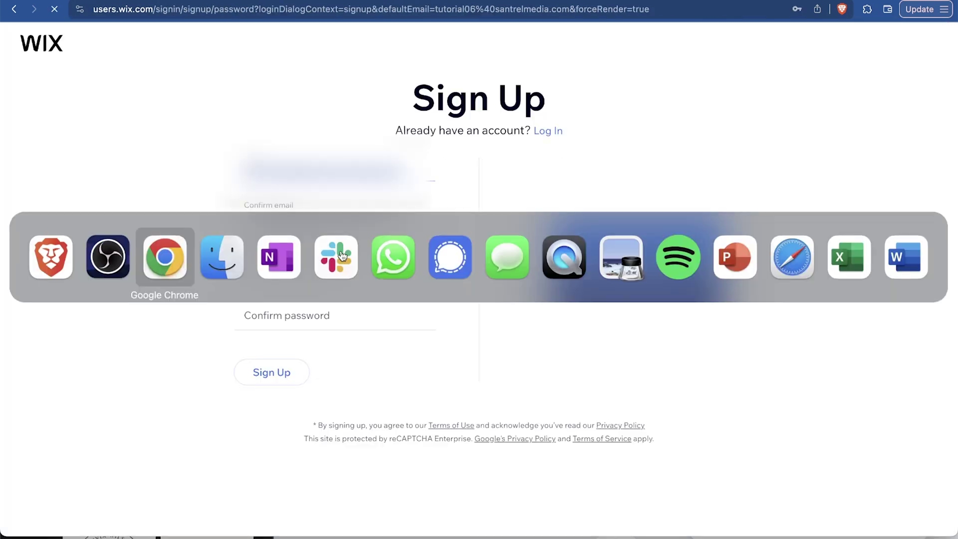
key(super+Tab)
key(super+Tab)
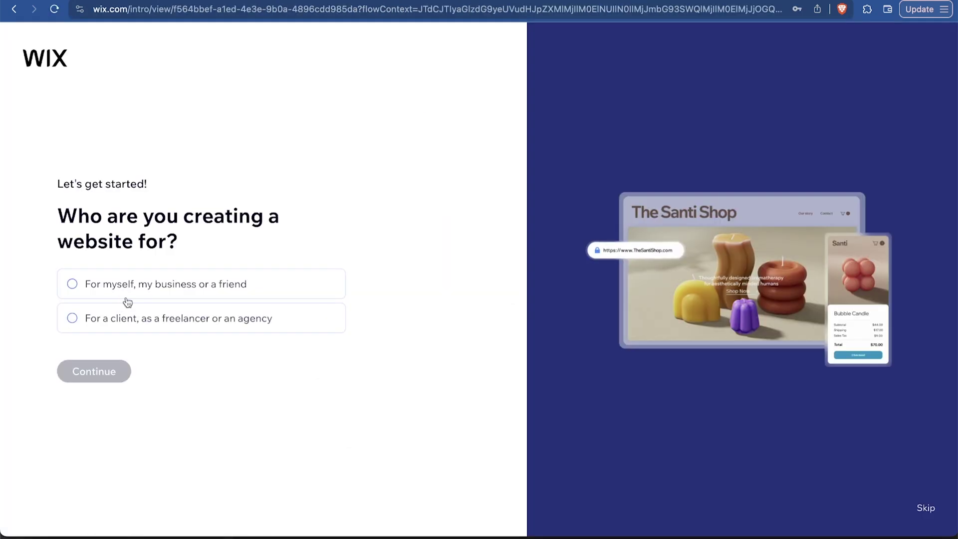
click(163, 284)
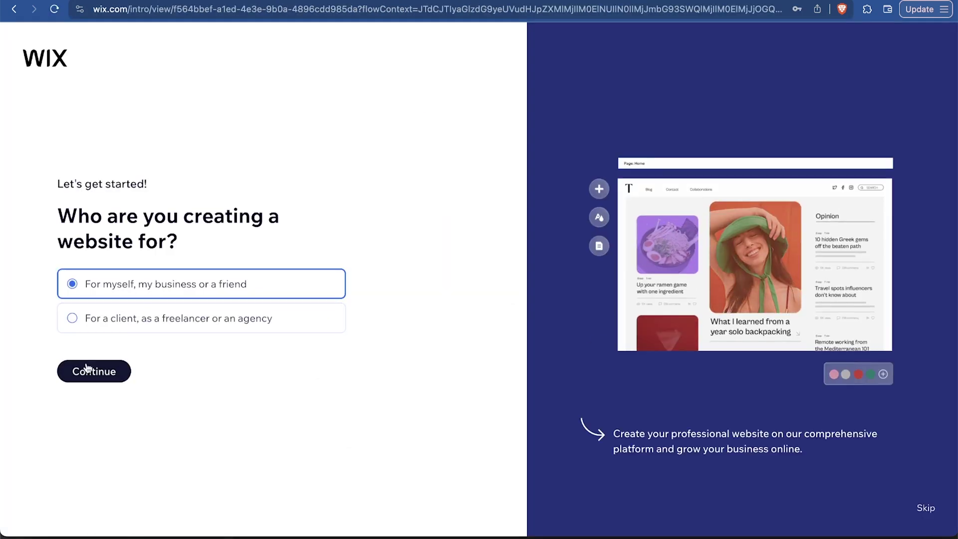
click(86, 368)
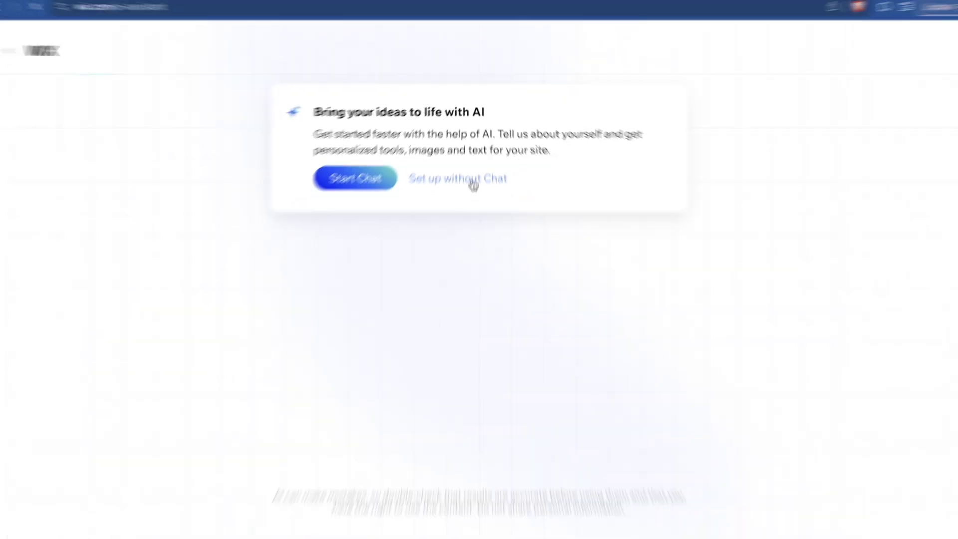
Skip the AI chat setup and choose Surf Instructor as the website type
click(473, 180)
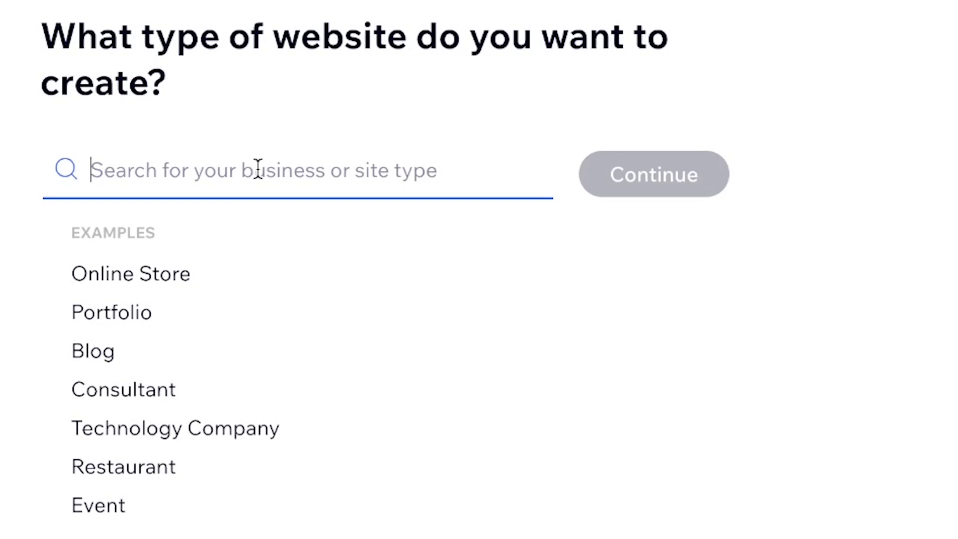
text(surn)
key(BackSpace)
text(f)
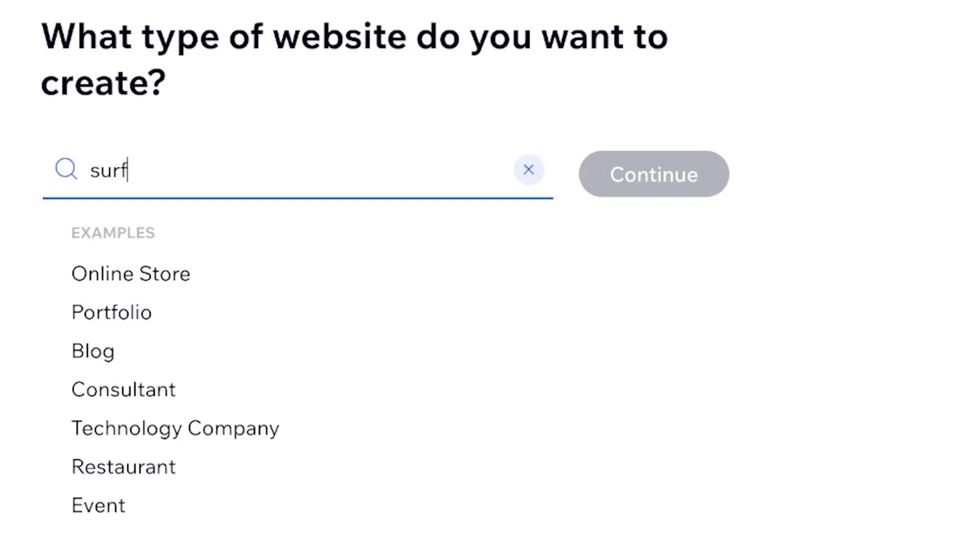
click(178, 284)
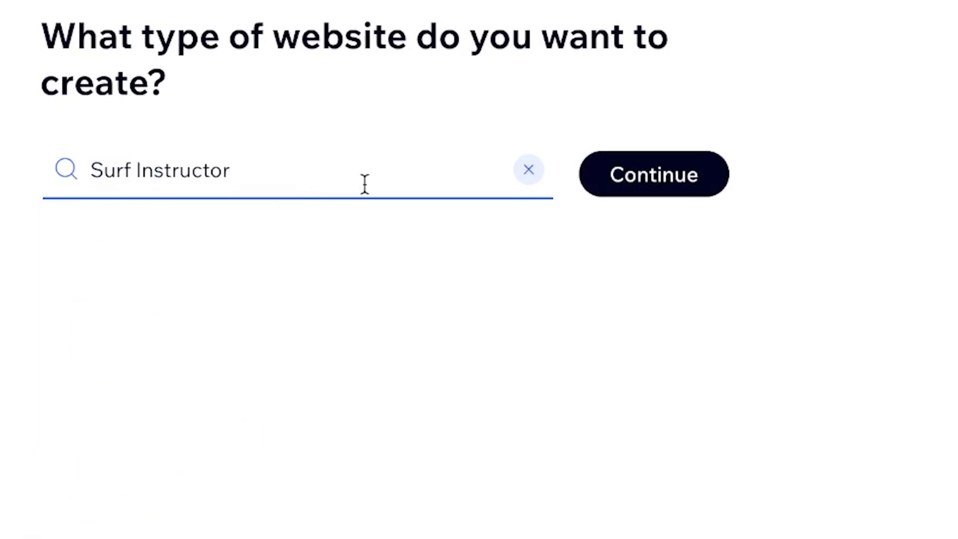
click(670, 188)
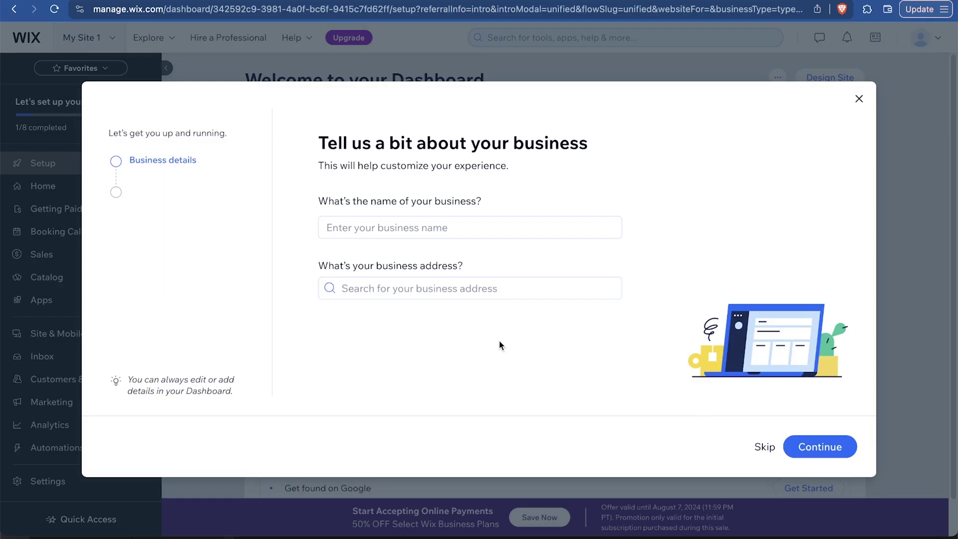
Enter 'Nantucket Surf Supply' as the business name and save the business details
click(511, 227)
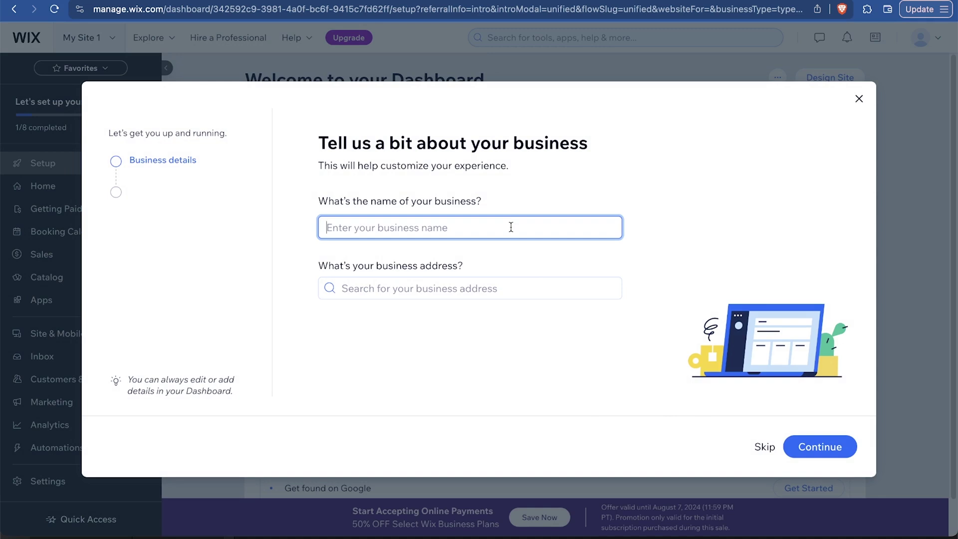
text(Nantucket Surf Supply)
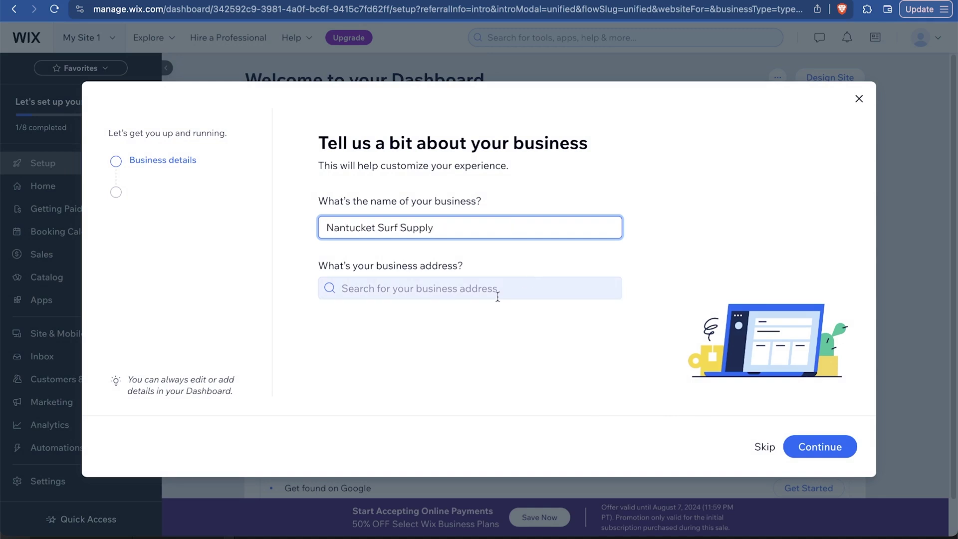
click(494, 295)
click(820, 447)
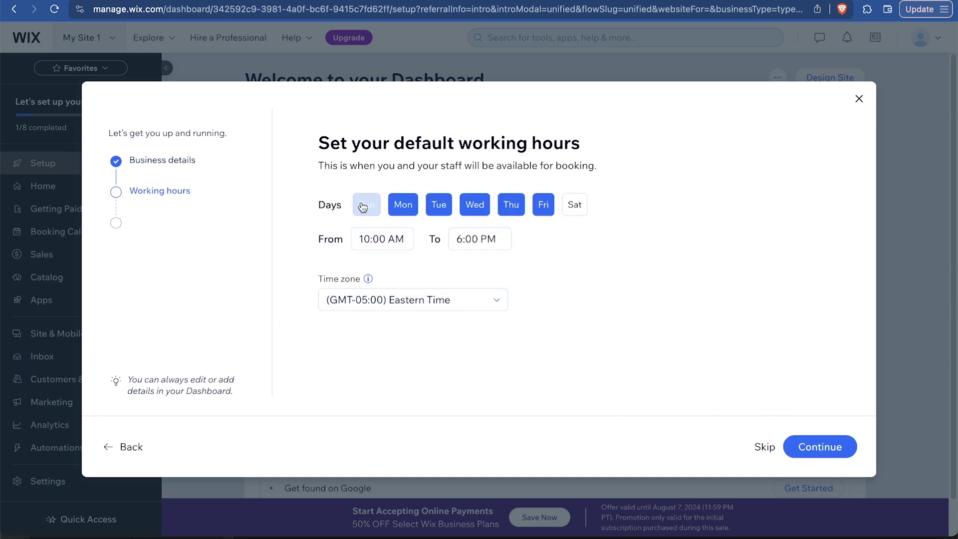
Add Sunday and Saturday as working days with opening time 6:00 AM
click(367, 205)
click(574, 205)
click(363, 238)
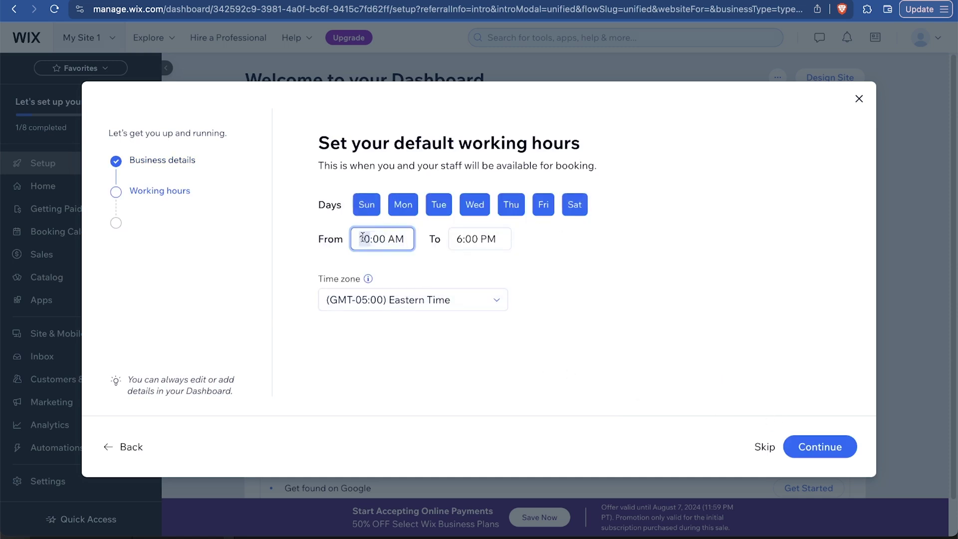
key(BackSpace)
key(Delete)
text(6)
click(712, 349)
click(830, 453)
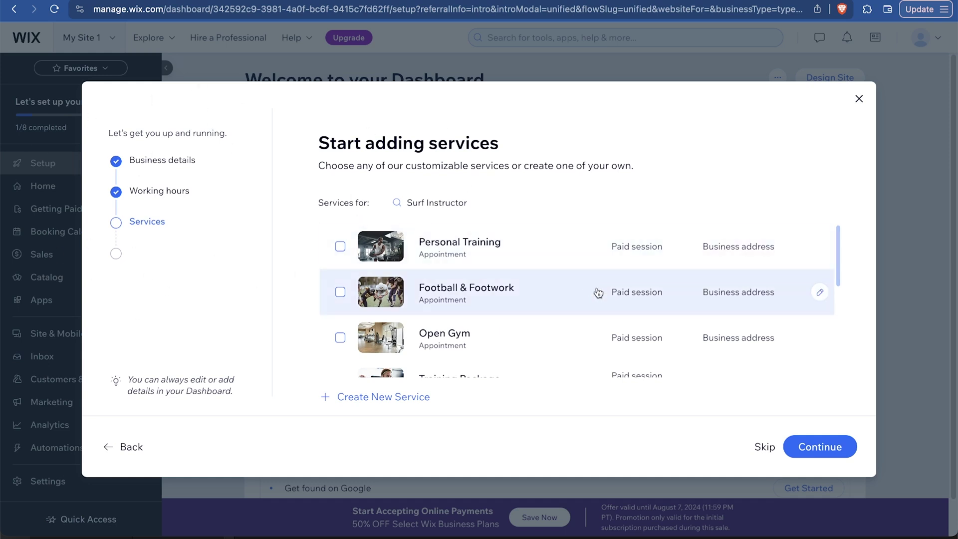
Select Private Lesson, Training Package and Equipment Inspection as the offered services
scroll(551, 310, down, 5)
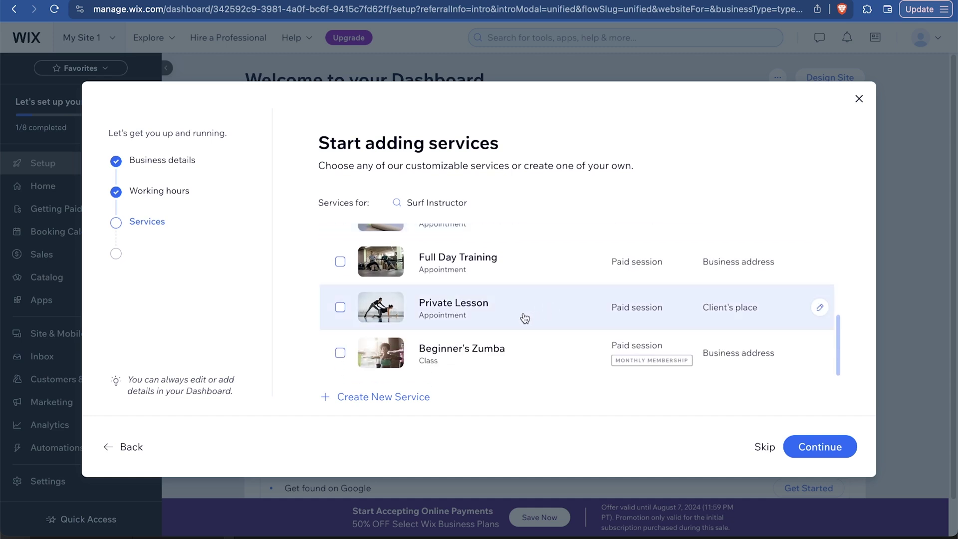
click(519, 316)
scroll(535, 284, up, 3)
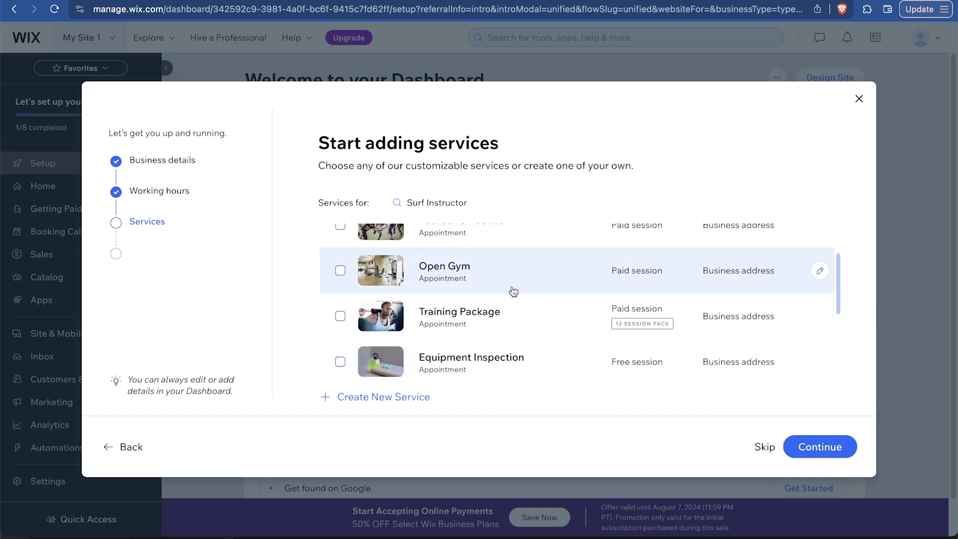
click(482, 309)
scroll(482, 309, up, 3)
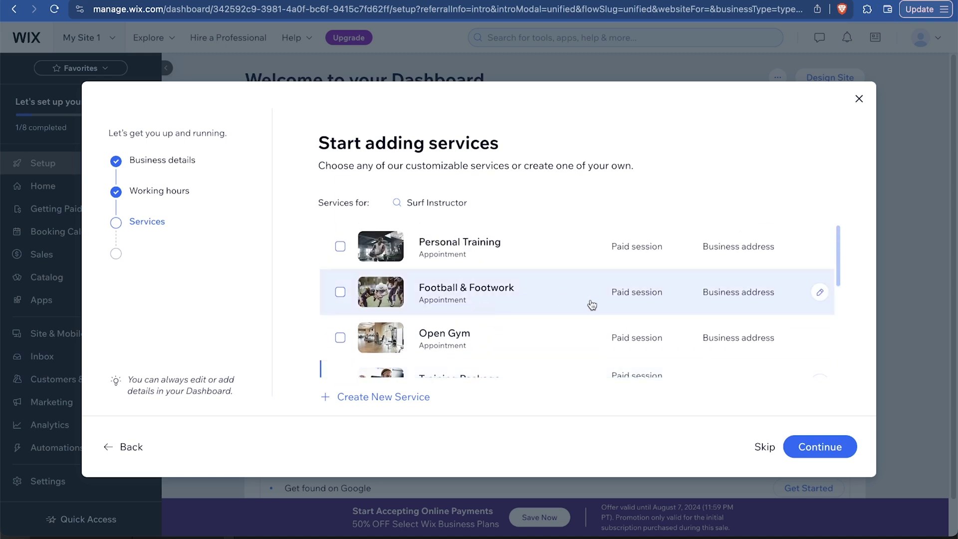
click(533, 262)
scroll(483, 247, down, 1)
click(482, 244)
scroll(482, 244, down, 4)
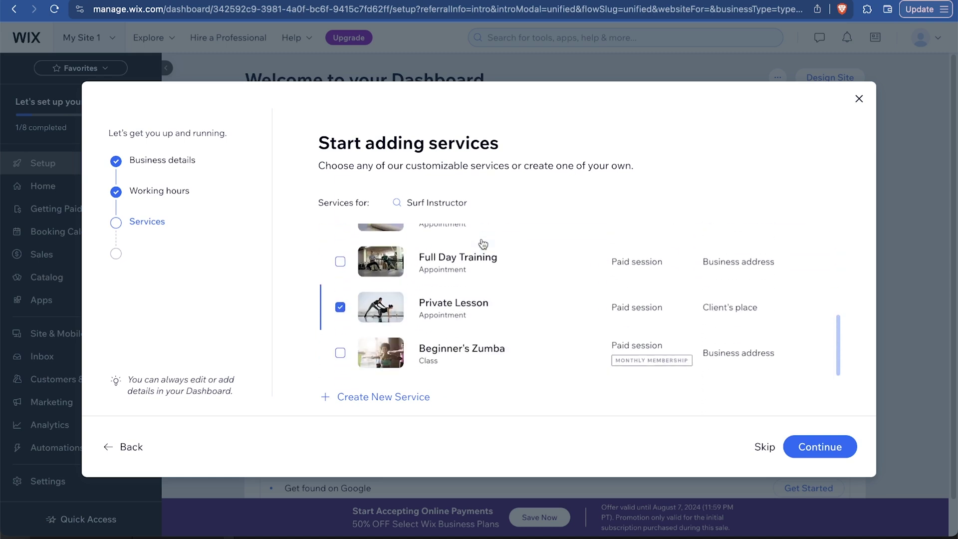
scroll(499, 319, up, 1)
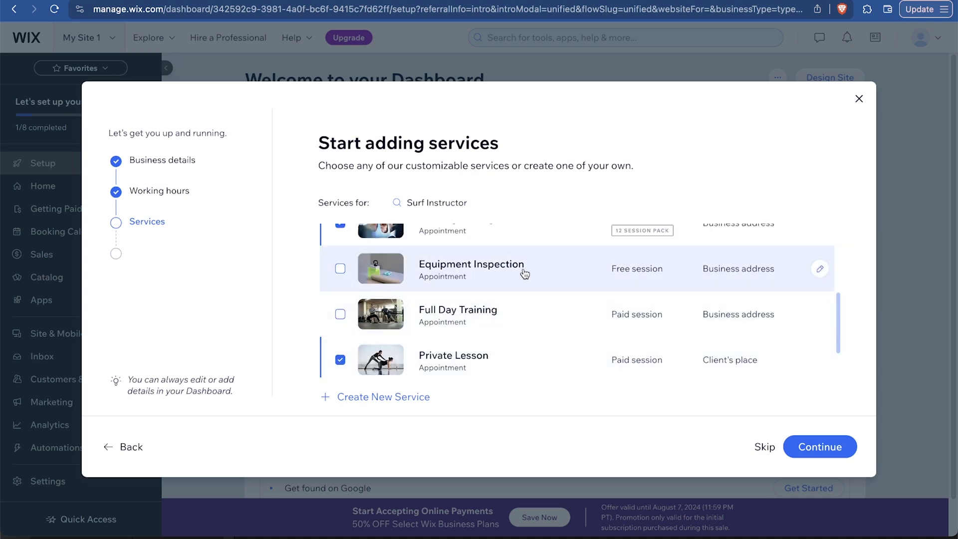
click(509, 281)
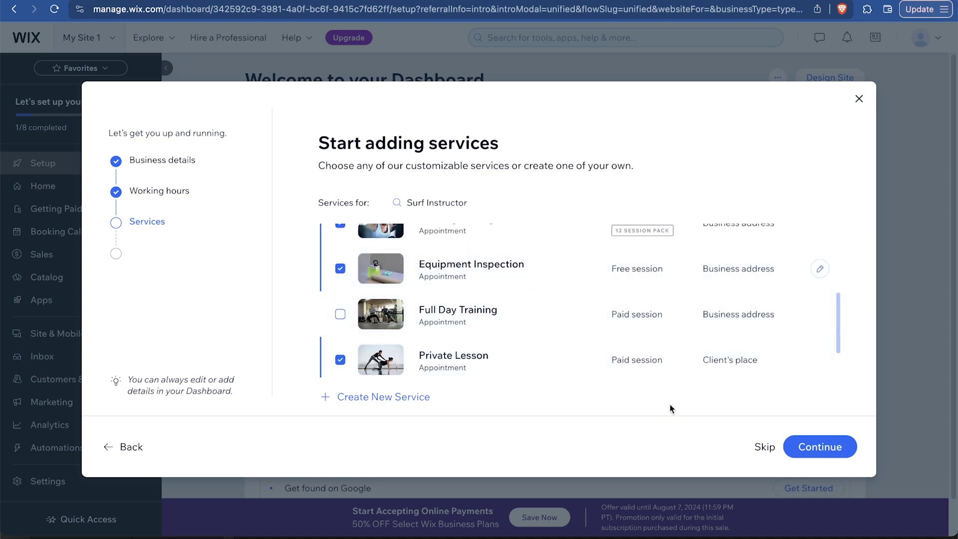
click(820, 449)
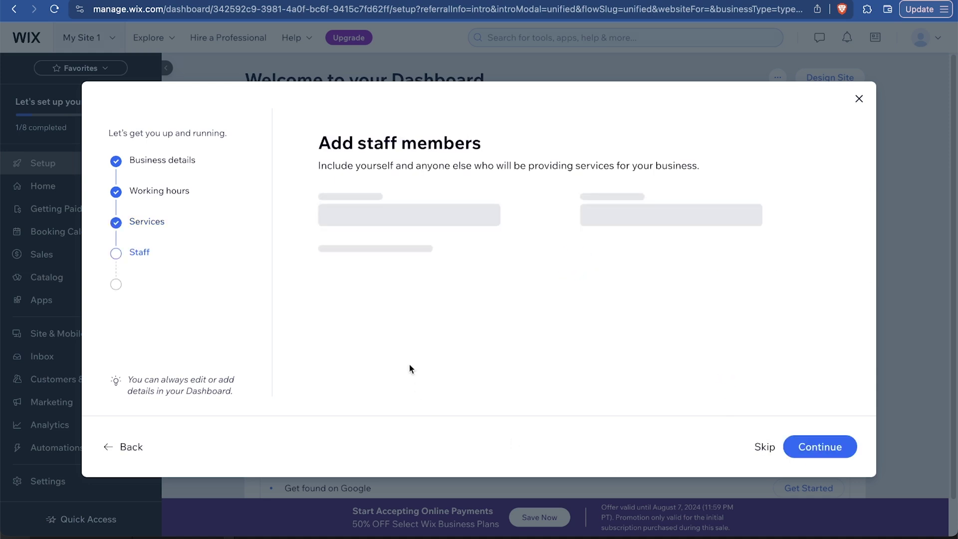
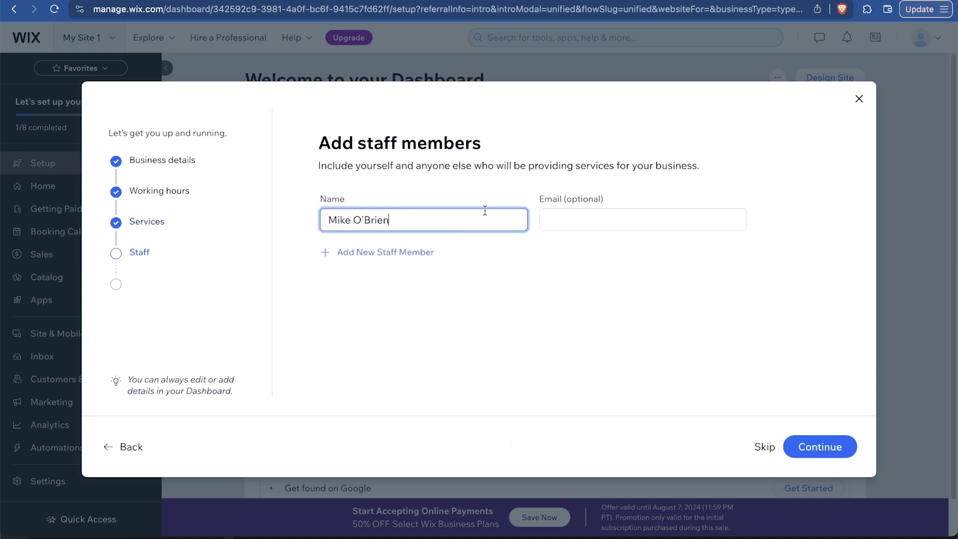
Add the staff member and enable in-person and online payments, reminders and mobile management
click(836, 448)
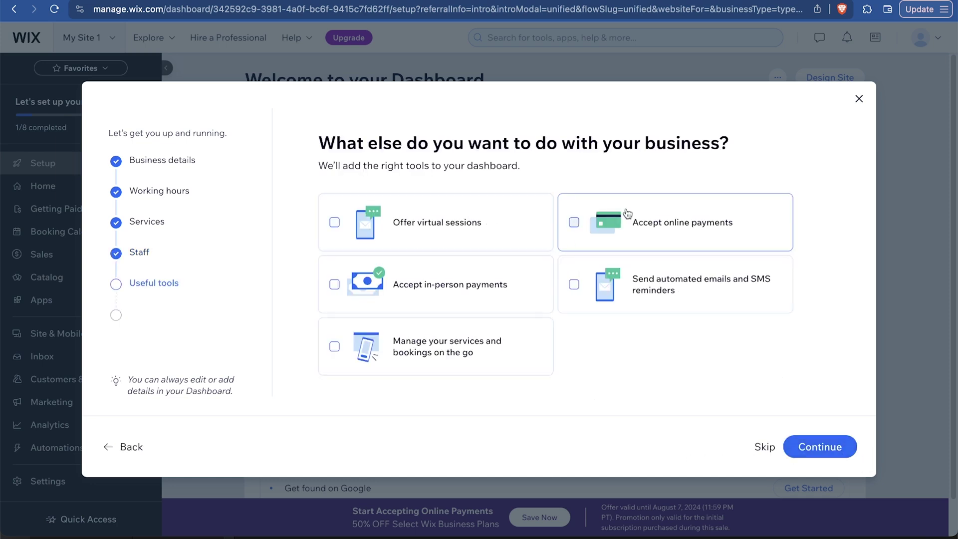
click(496, 292)
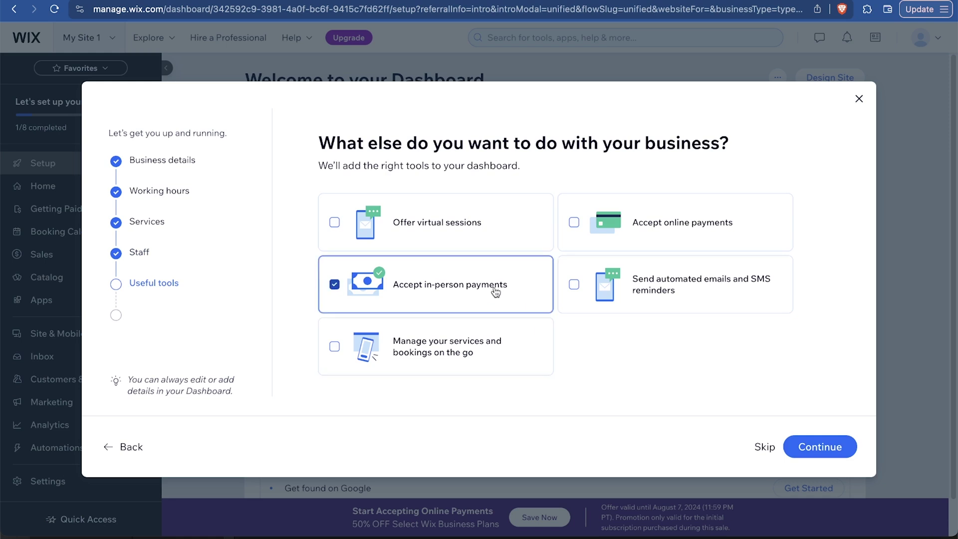
click(682, 240)
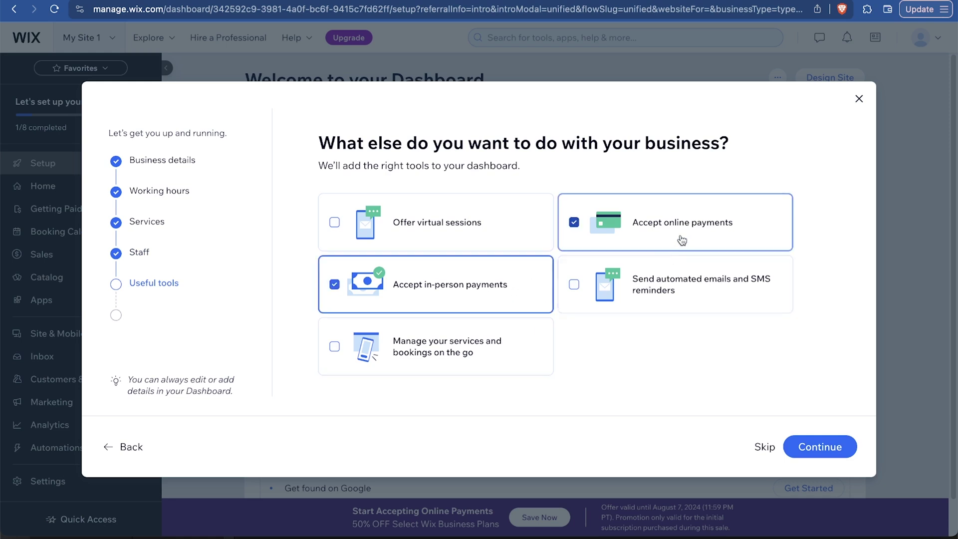
click(676, 291)
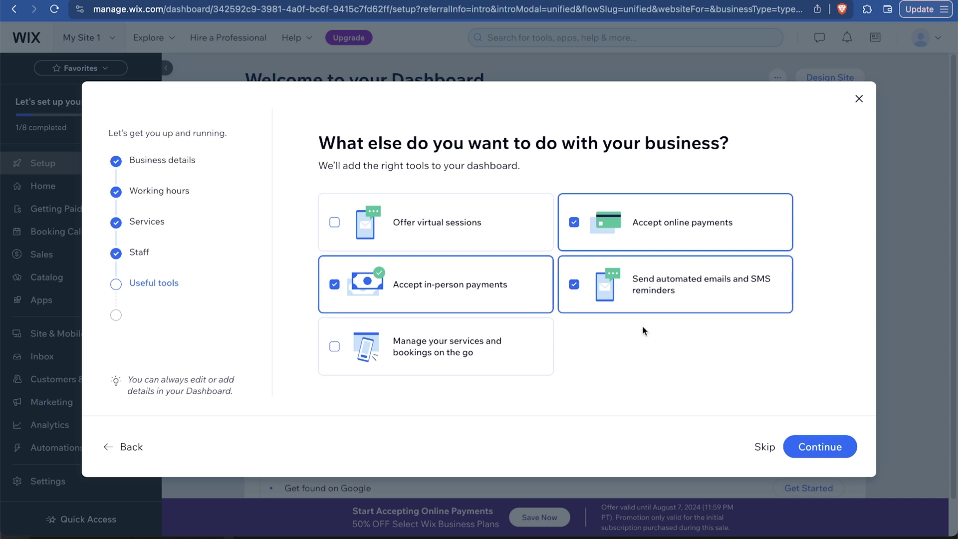
click(482, 350)
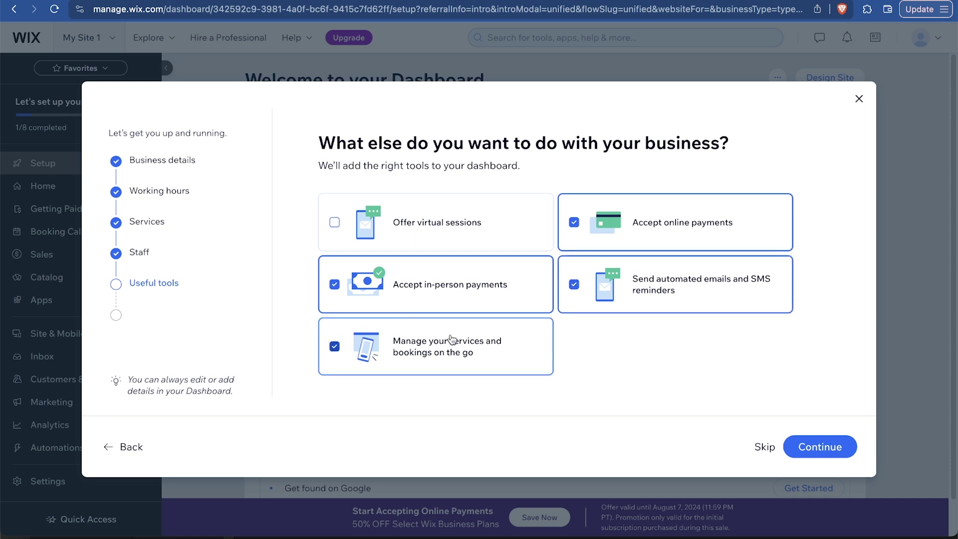
click(829, 446)
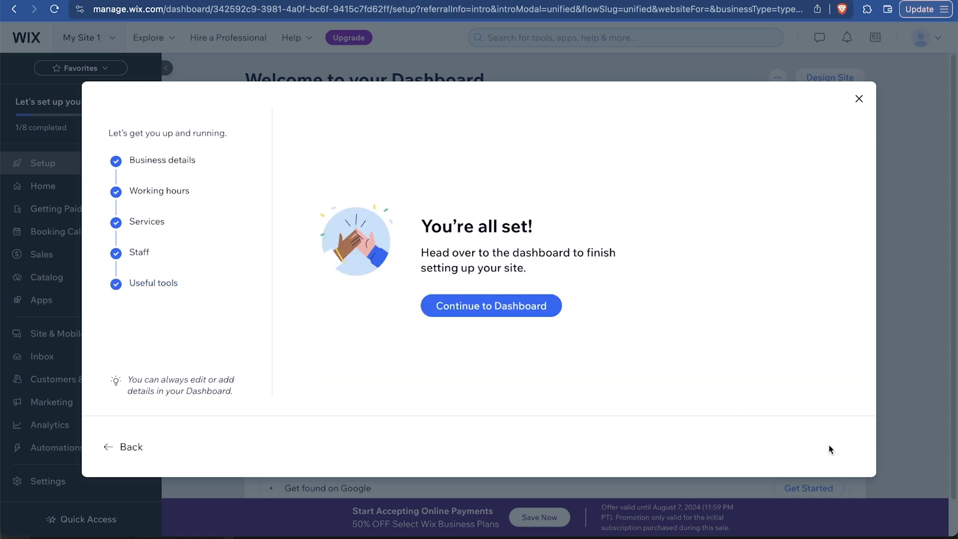
Finish the setup onto the dashboard and dismiss the 50% OFF sale offer
click(477, 304)
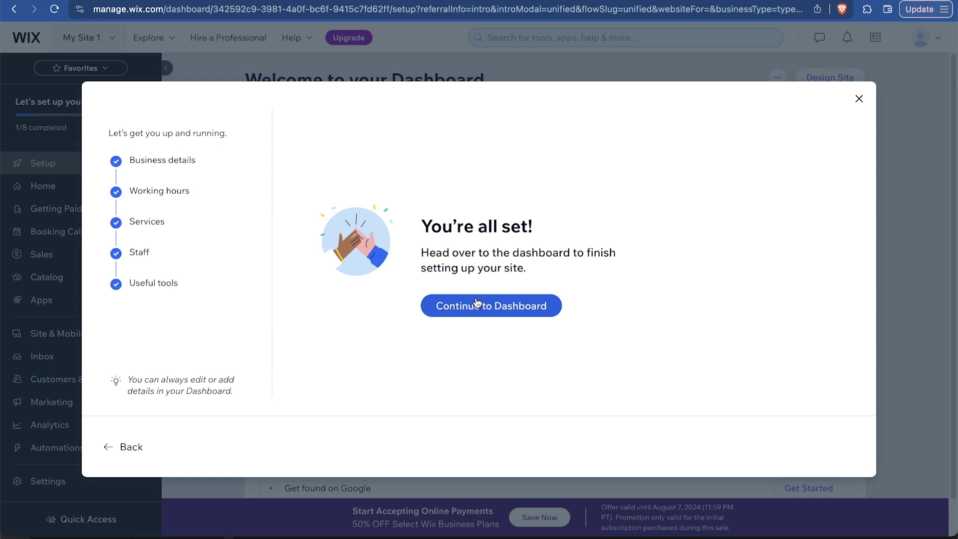
click(484, 312)
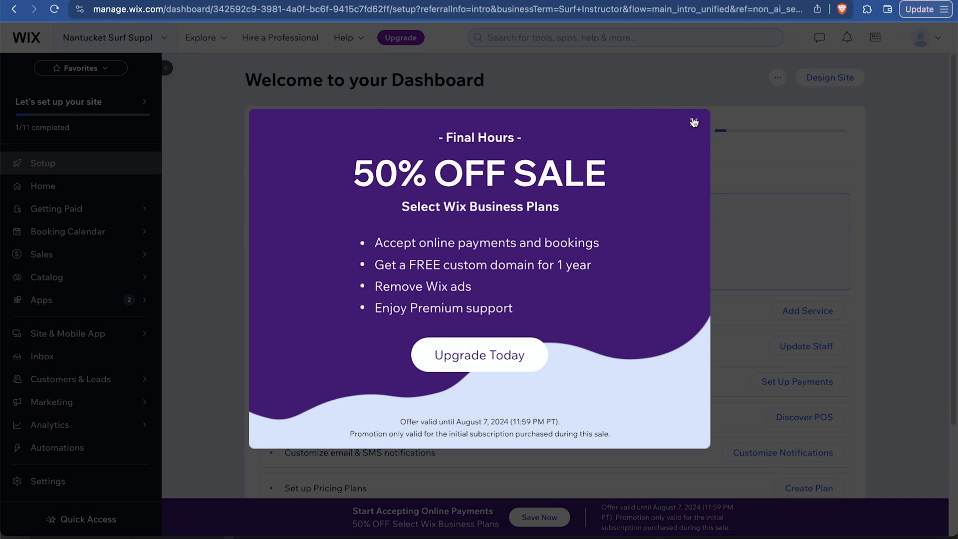
click(694, 122)
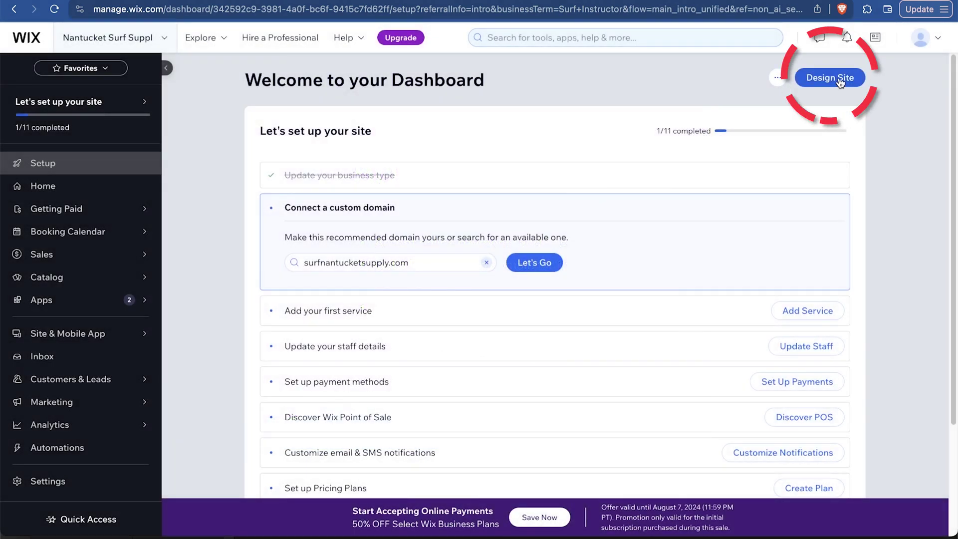
Start Design Site so Wix generates the Nantucket Surf Supply website with AI
click(841, 82)
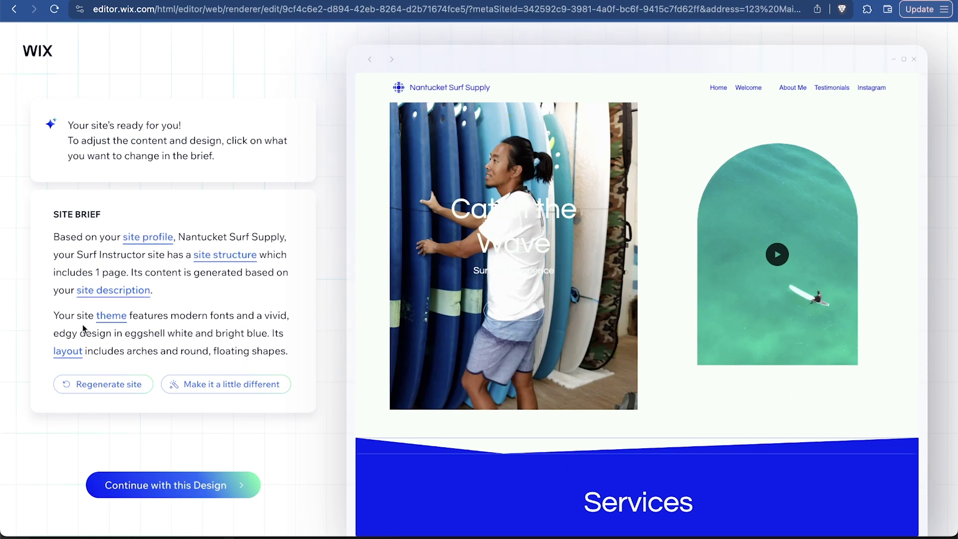
Add the Nantucket logo to the site profile and fill in the site description
click(151, 237)
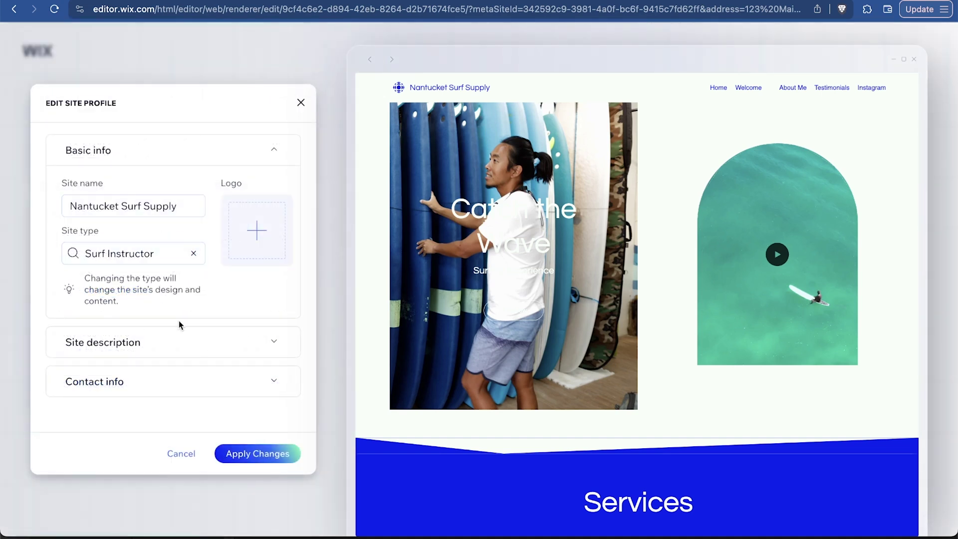
click(251, 237)
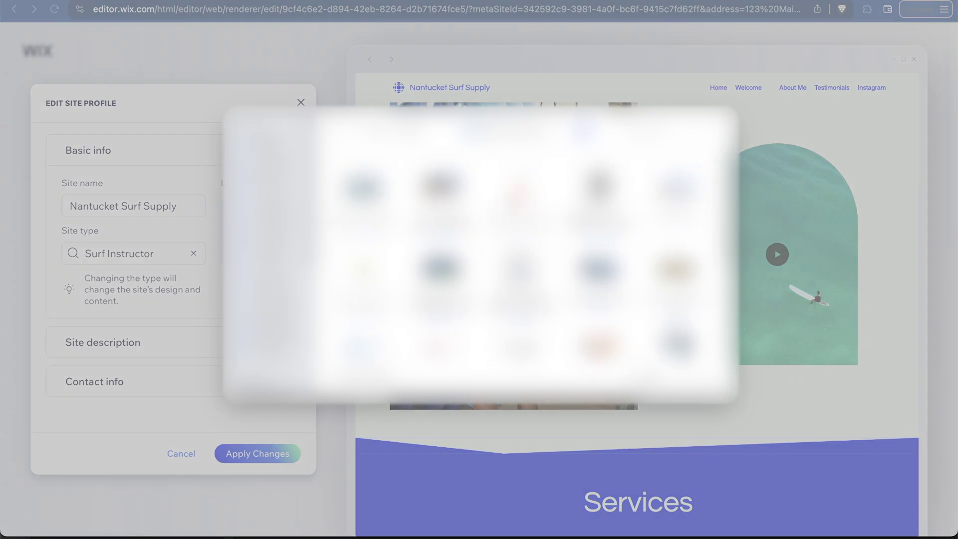
double_click(531, 241)
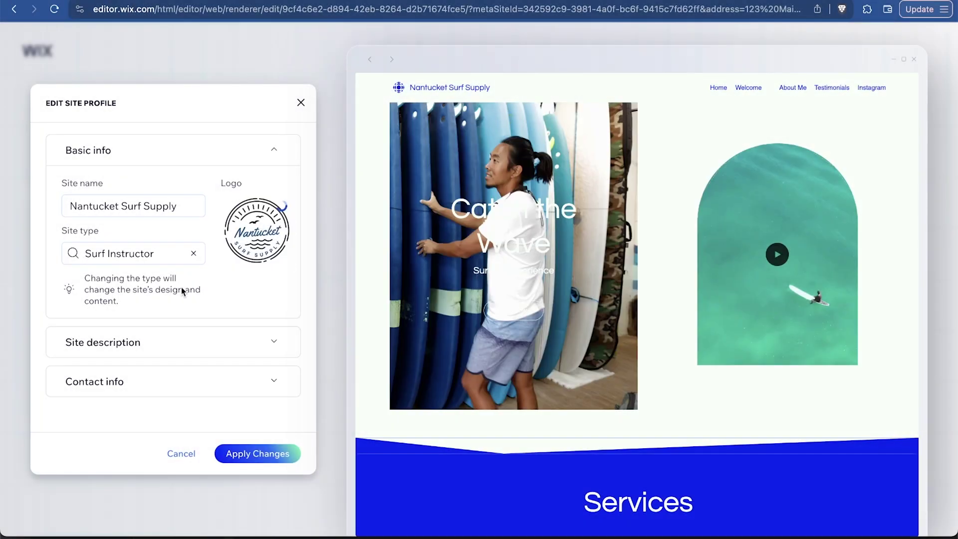
click(277, 344)
key(super+Tab)
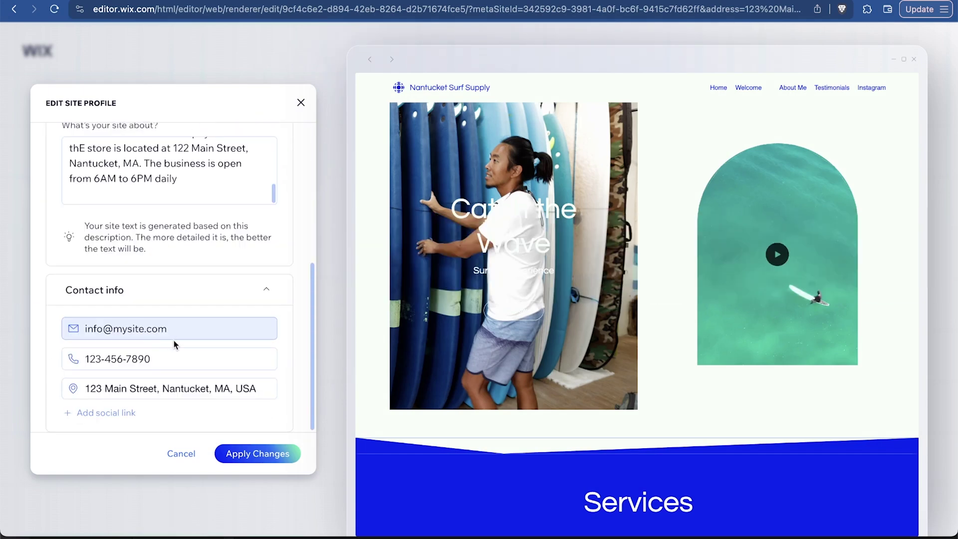
Replace the contact phone number, add Instagram and YouTube links, and regenerate the site
click(160, 357)
triple_click(162, 357)
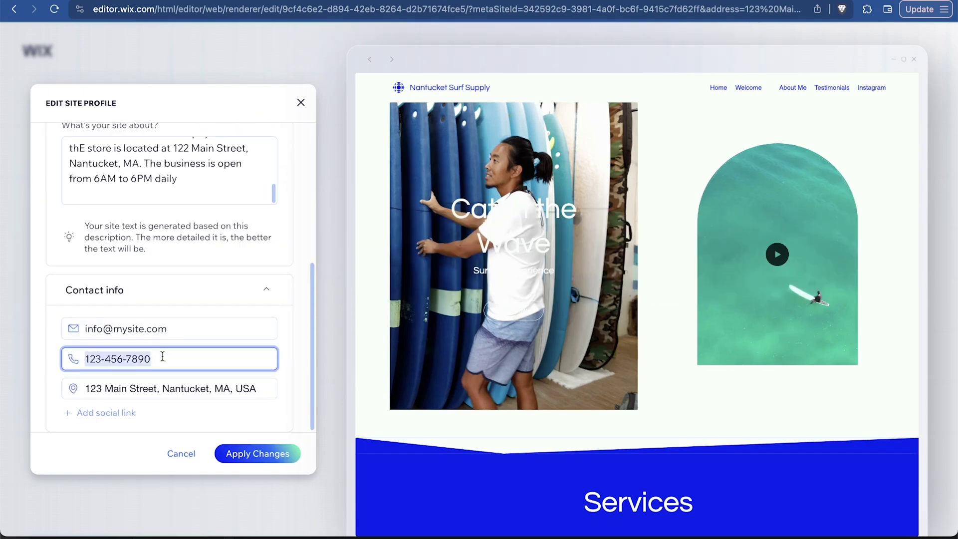
click(106, 413)
scroll(154, 388, down, 1)
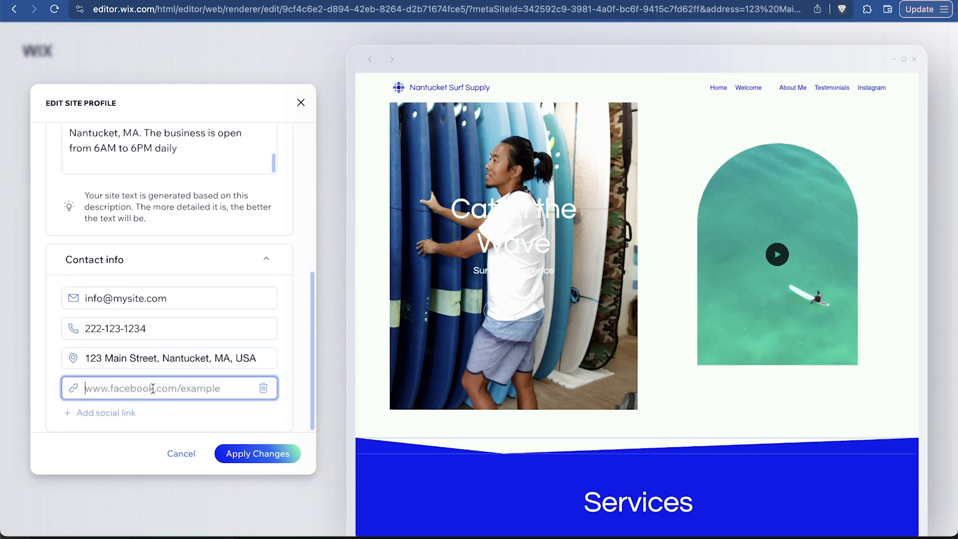
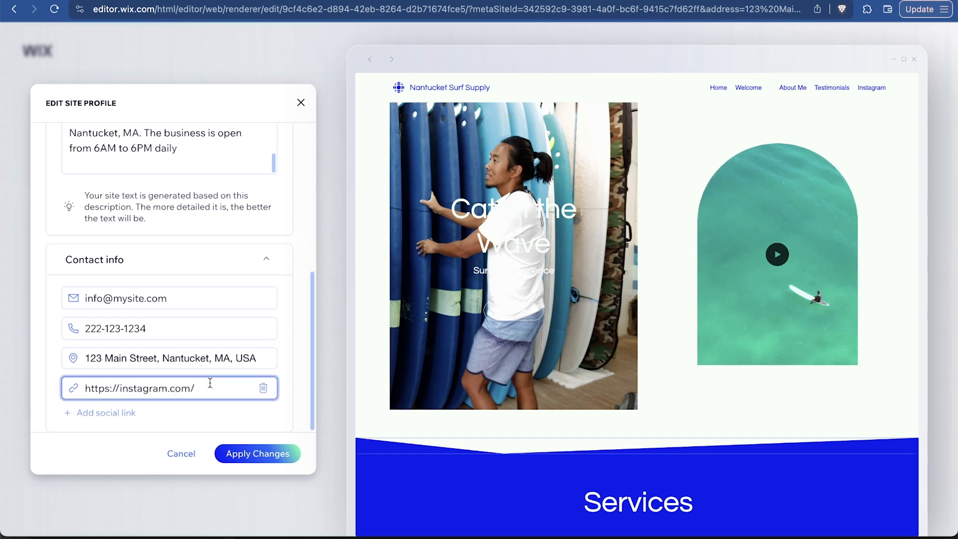
click(123, 413)
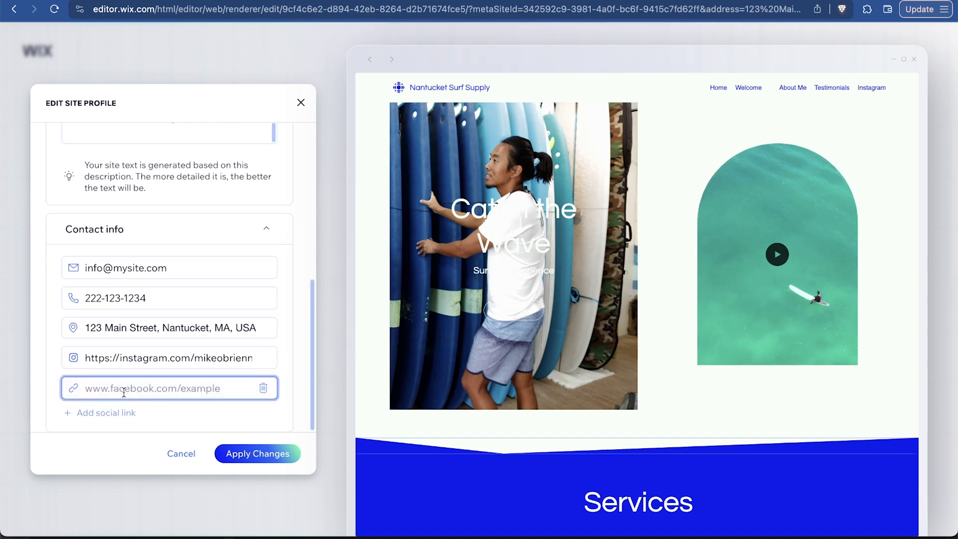
text(htt)
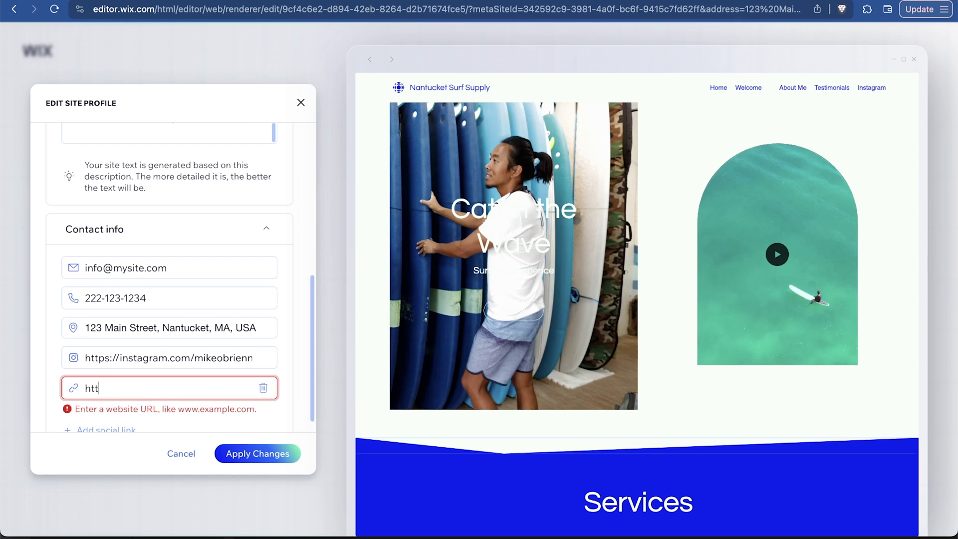
text(ps://youtube.com/santrelmedia)
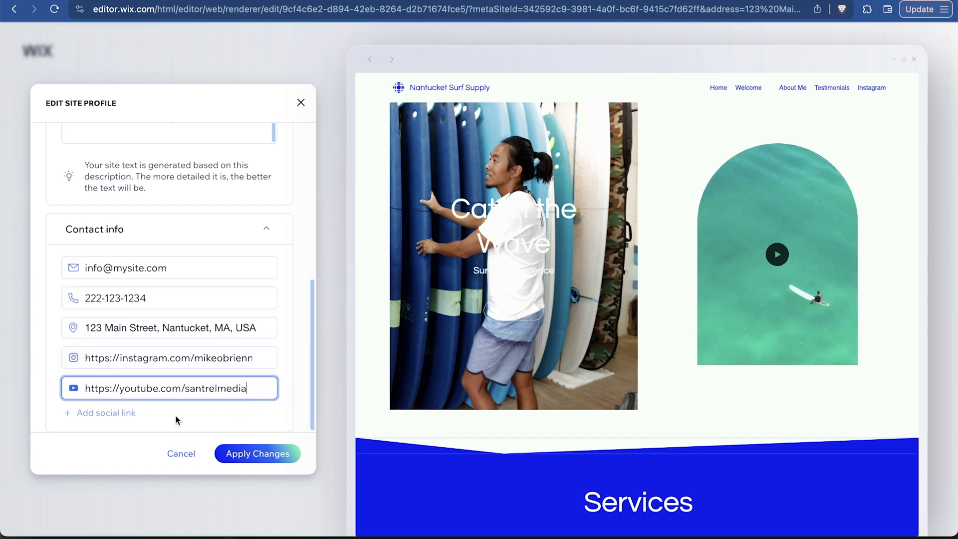
click(250, 455)
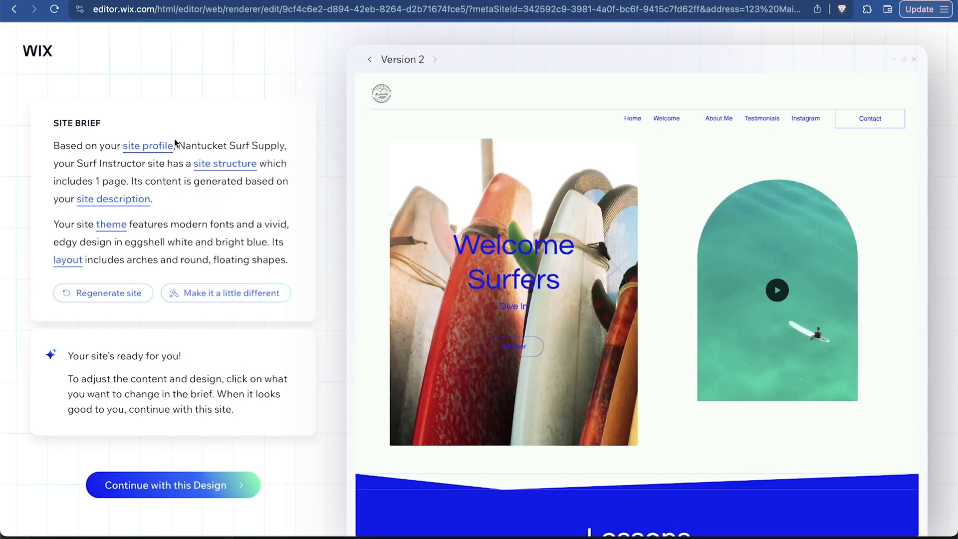
click(235, 164)
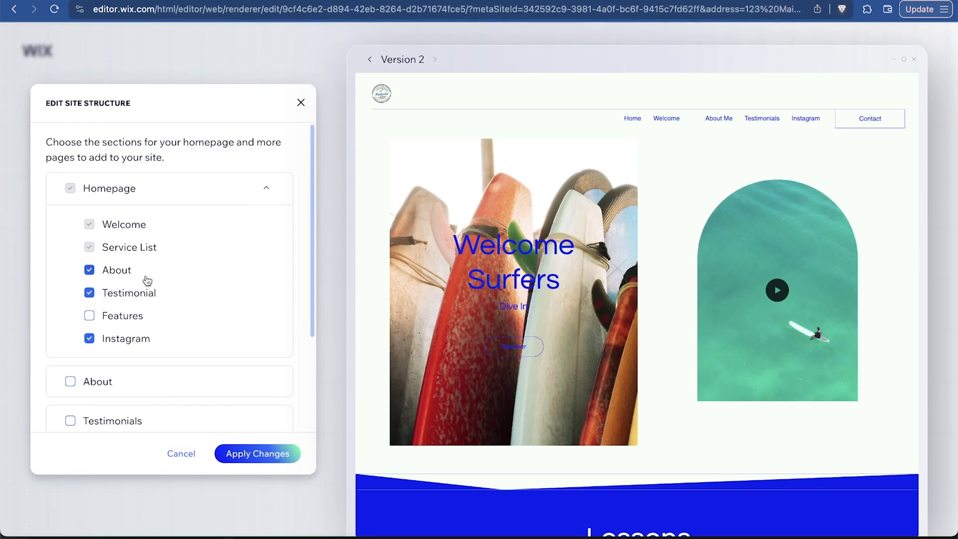
Tick the About and Contact pages in the site structure and apply the changes
scroll(147, 281, down, 3)
scroll(125, 258, up, 3)
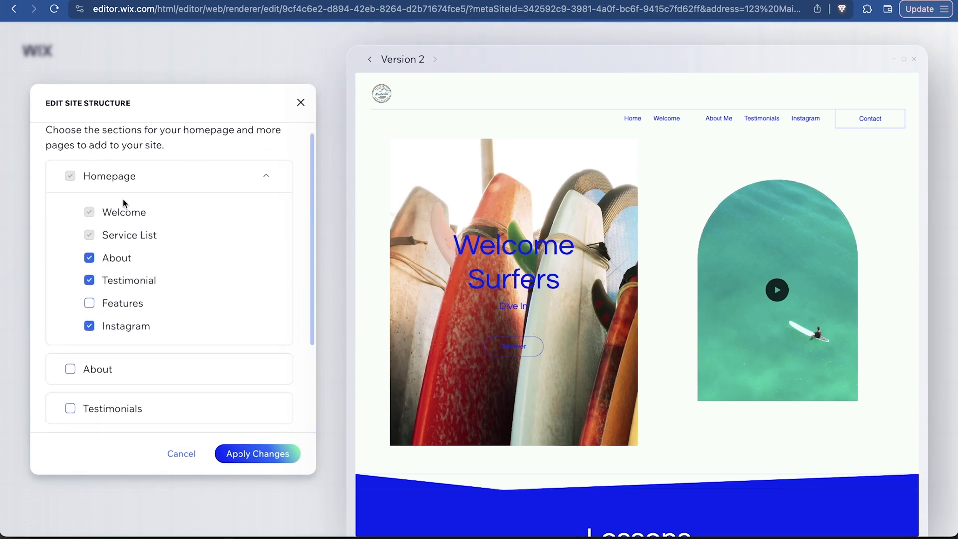
scroll(172, 285, down, 4)
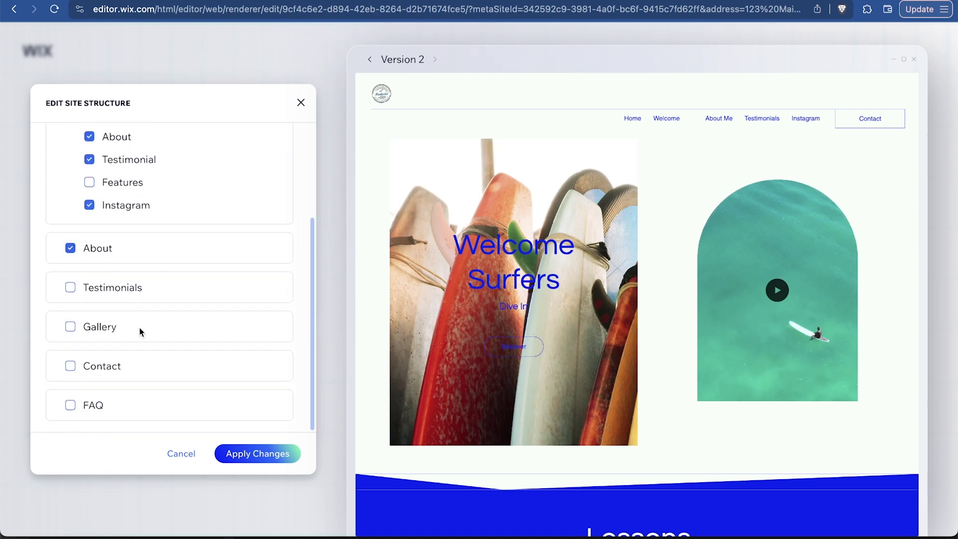
click(253, 455)
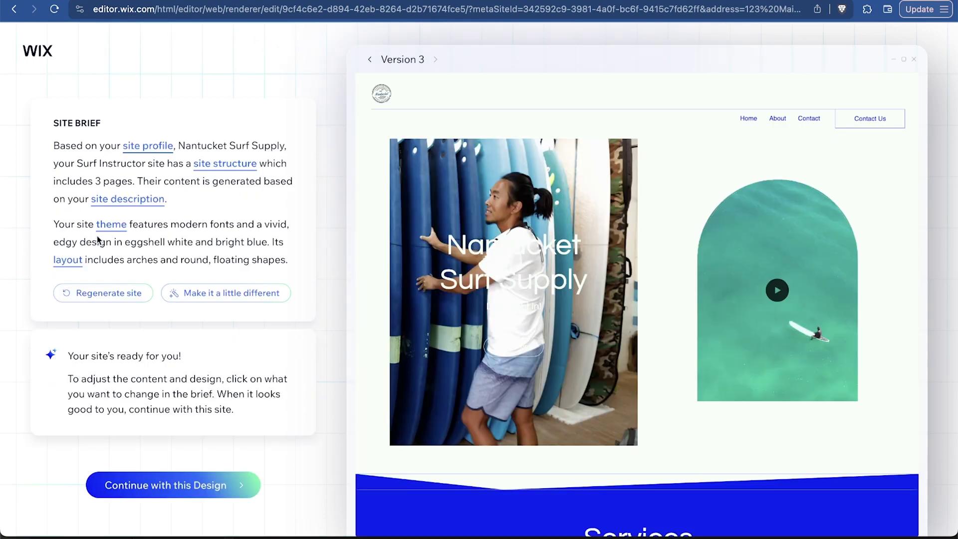
Request a blueish mint primary color in the theme prompt, then return to the brief
click(114, 226)
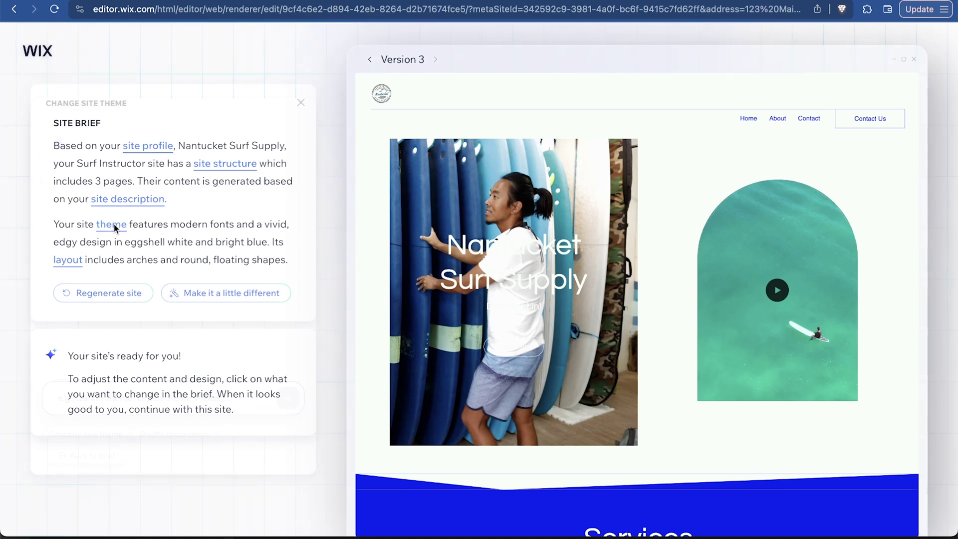
scroll(727, 223, down, 8)
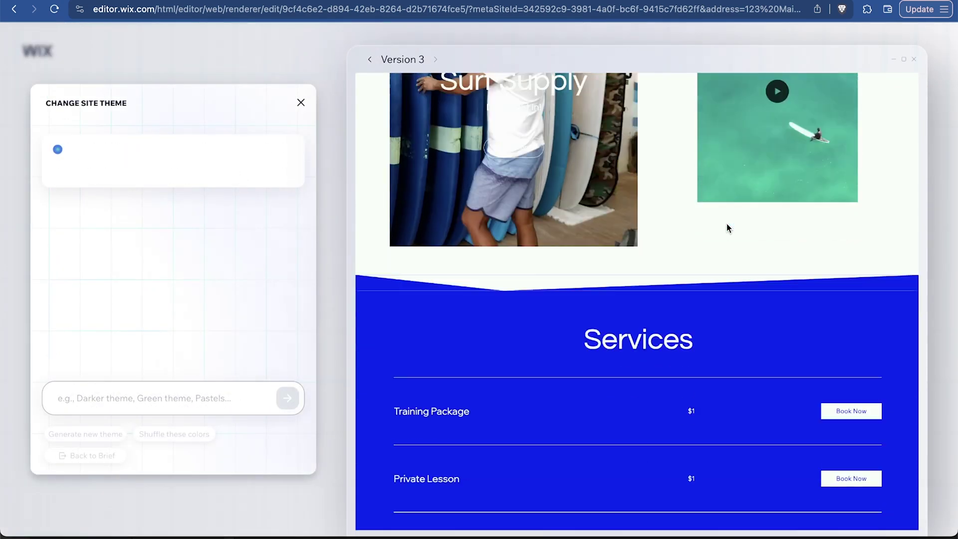
scroll(726, 224, up, 8)
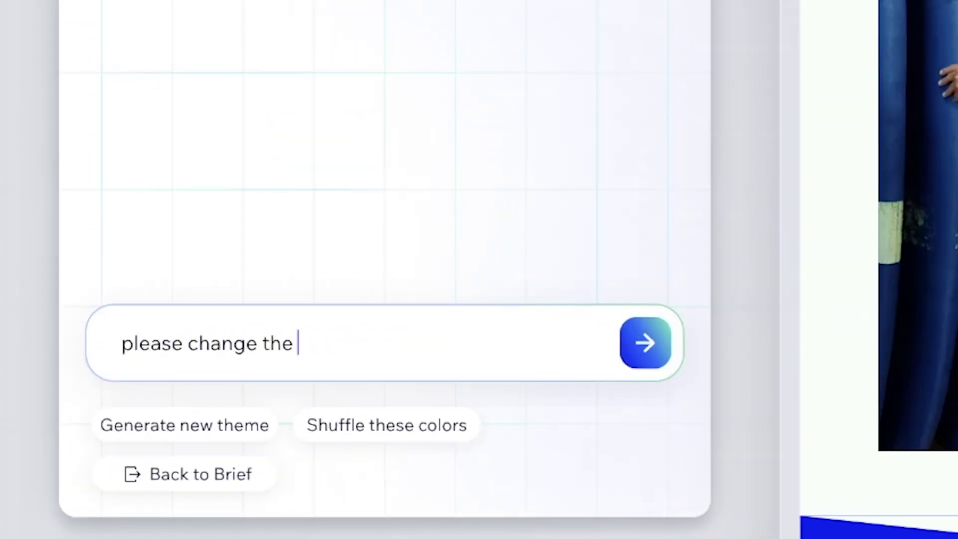
text(lor )
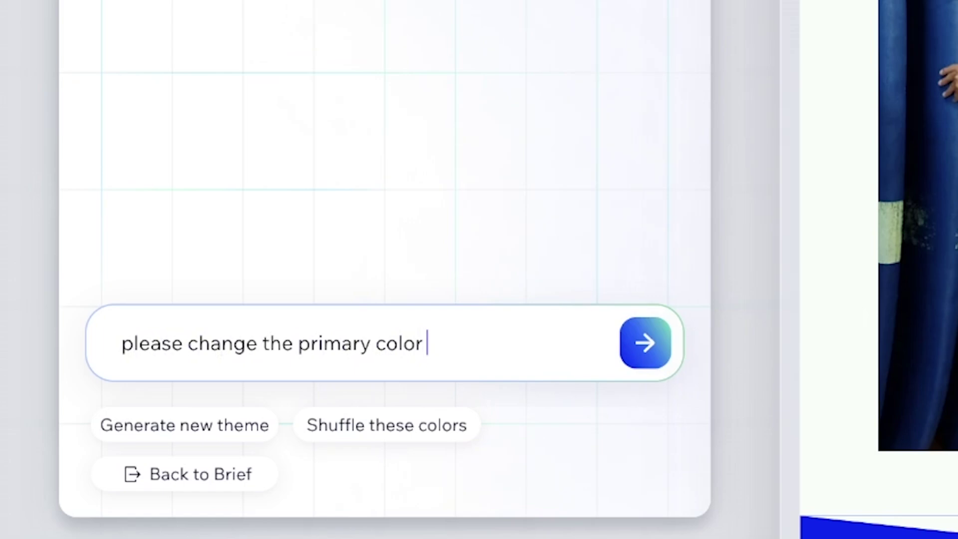
text(to a blueish mi)
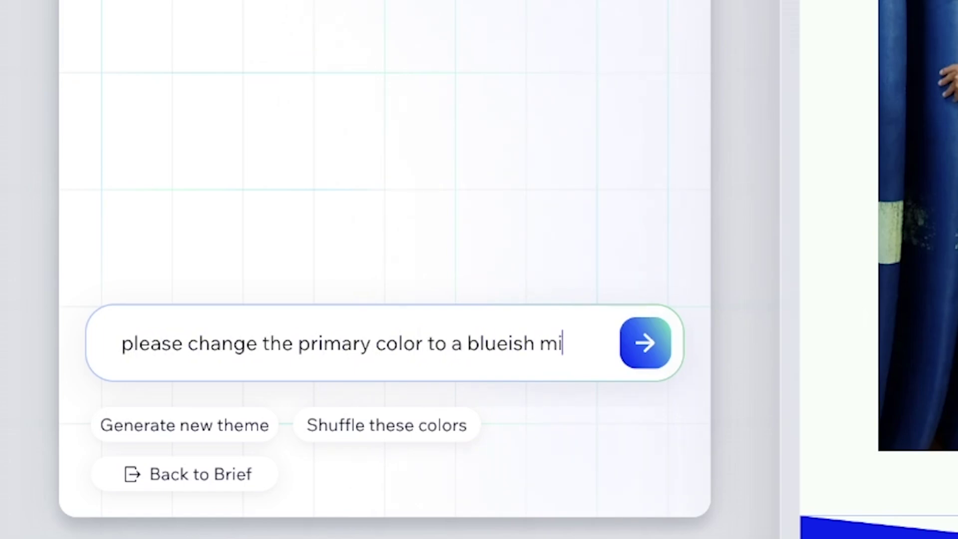
text(nt color)
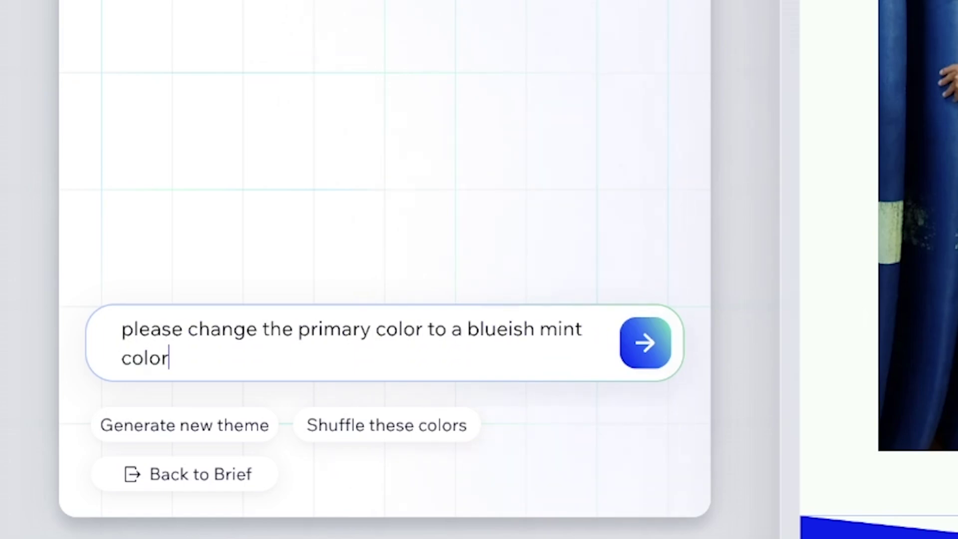
key(Return)
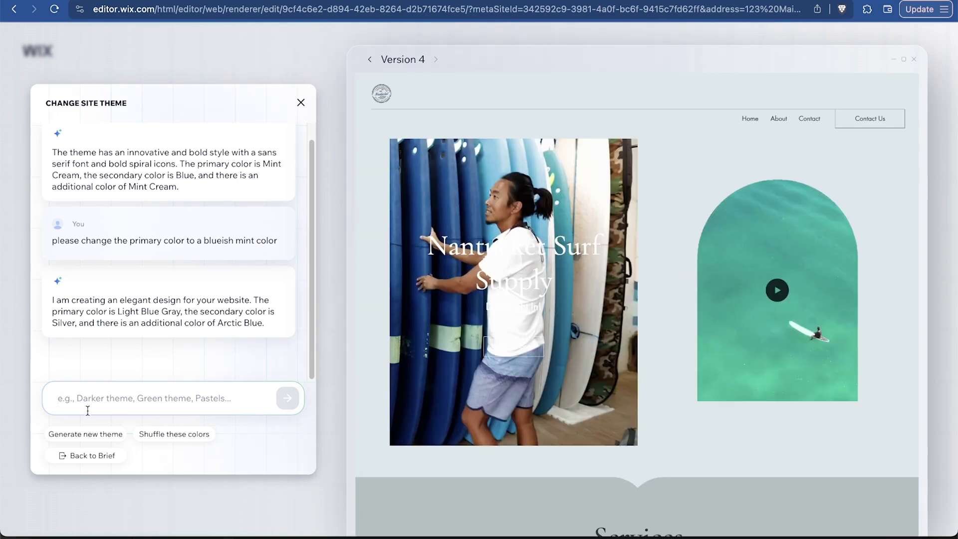
click(84, 462)
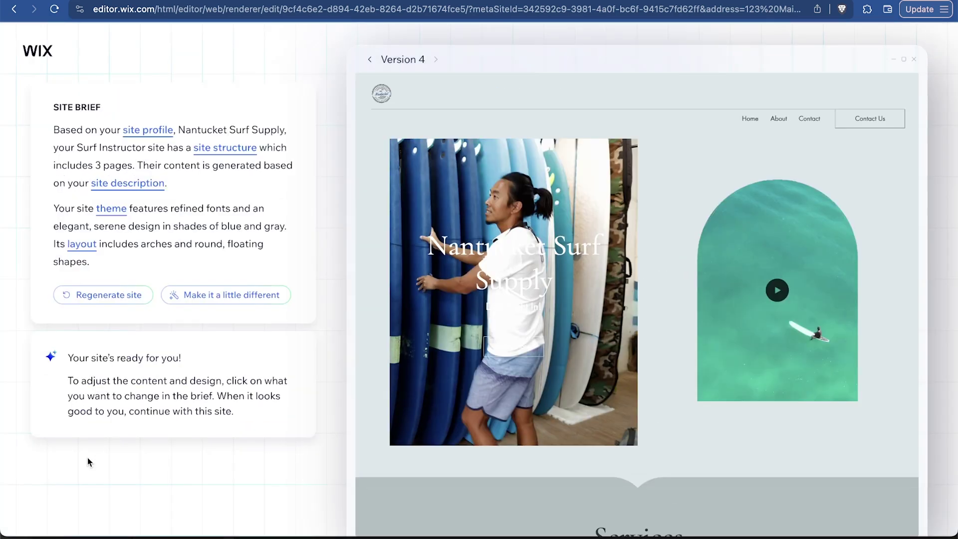
Generate new layouts, keep Version 6, and continue with this design
click(82, 244)
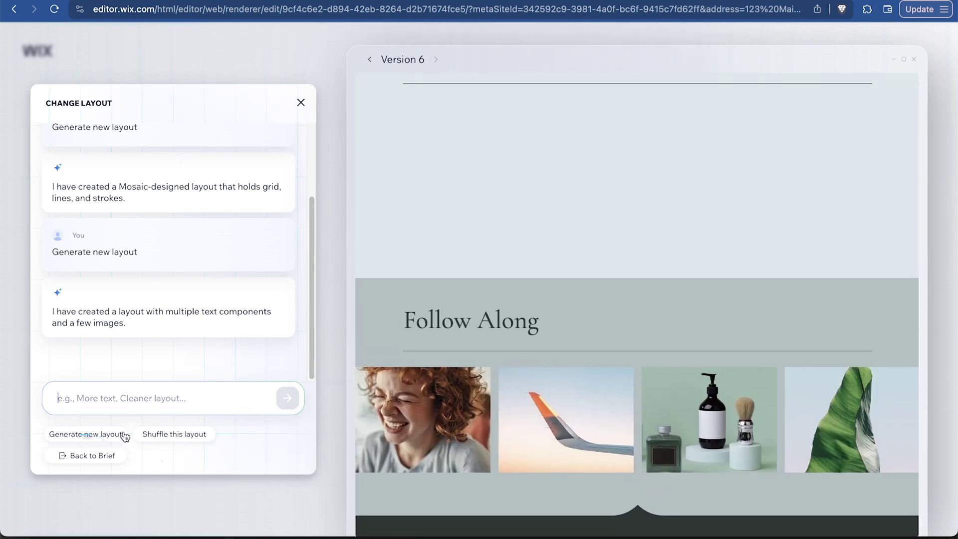
click(90, 456)
click(206, 494)
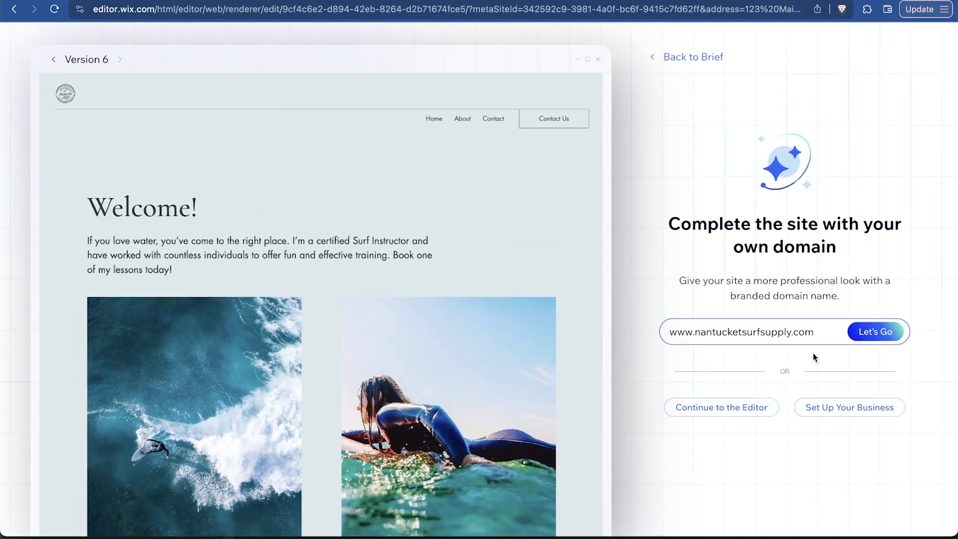
Claim the nantucketsurfsupplyco.com domain and continue with the Premium plan option
click(888, 338)
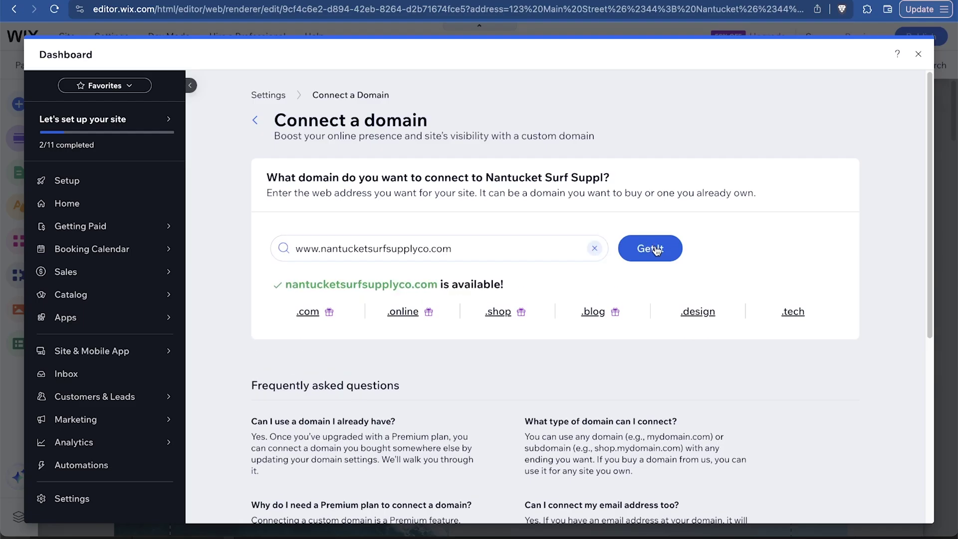
click(659, 252)
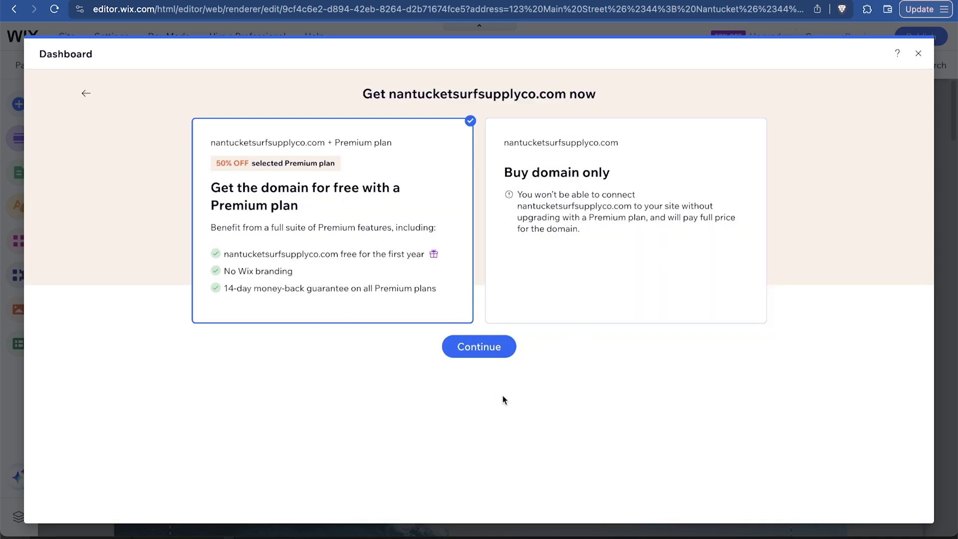
click(480, 350)
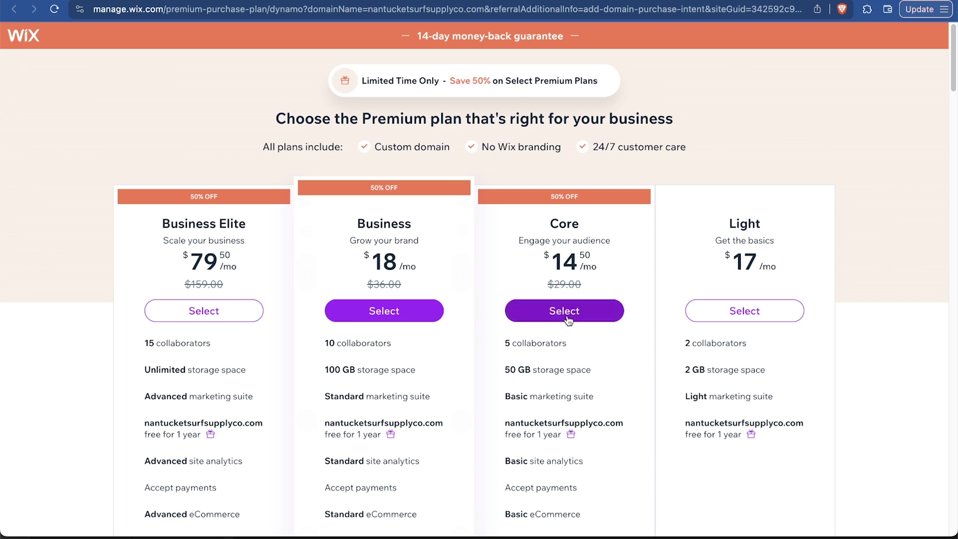
Compare the Core plan's eCommerce, marketing, 50 GB storage and free domain perks, then select Core
scroll(566, 312, down, 3)
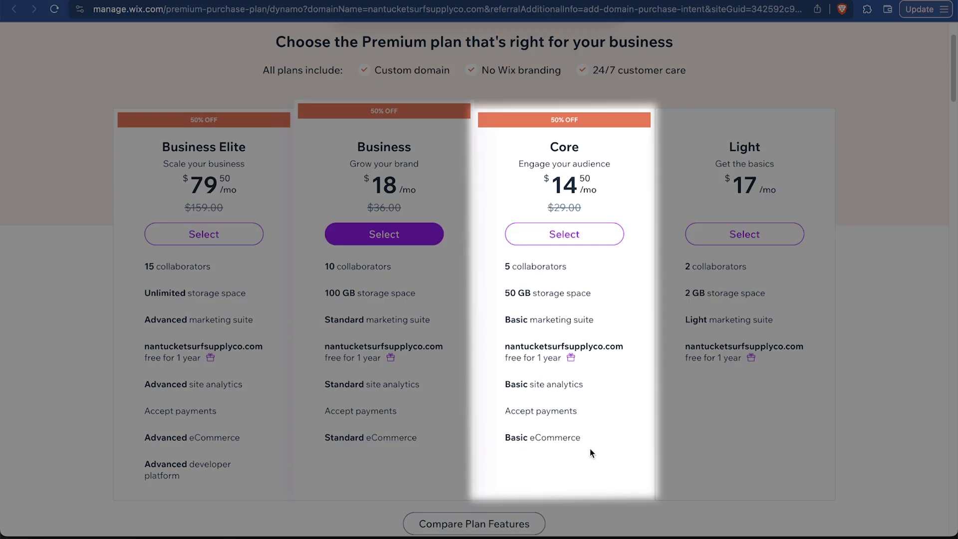
drag(597, 439, 521, 438)
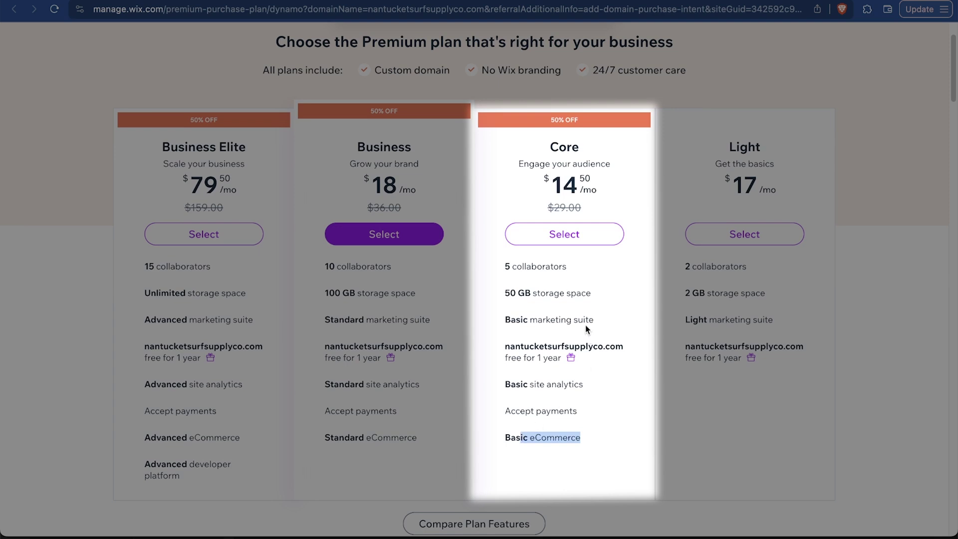
drag(601, 319, 533, 320)
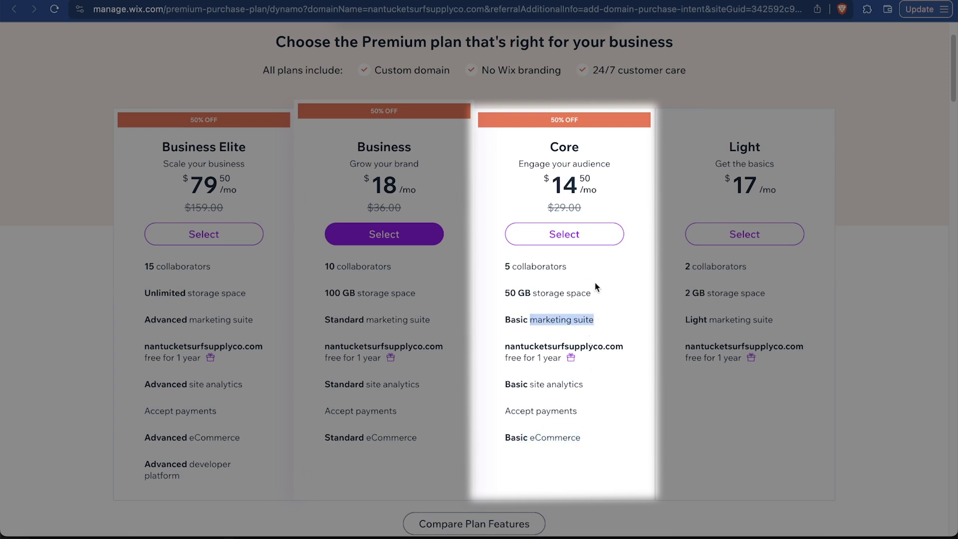
drag(594, 293, 503, 288)
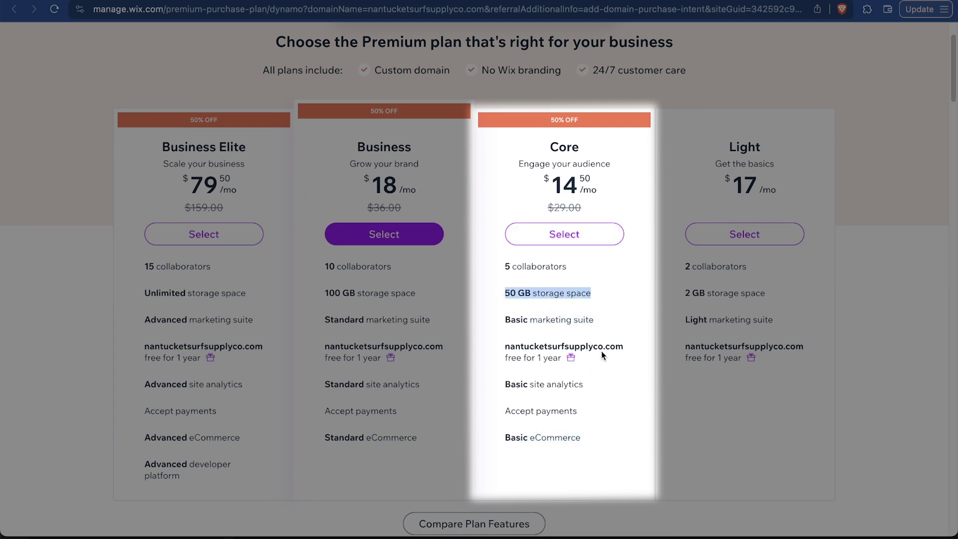
drag(621, 348, 520, 347)
click(590, 237)
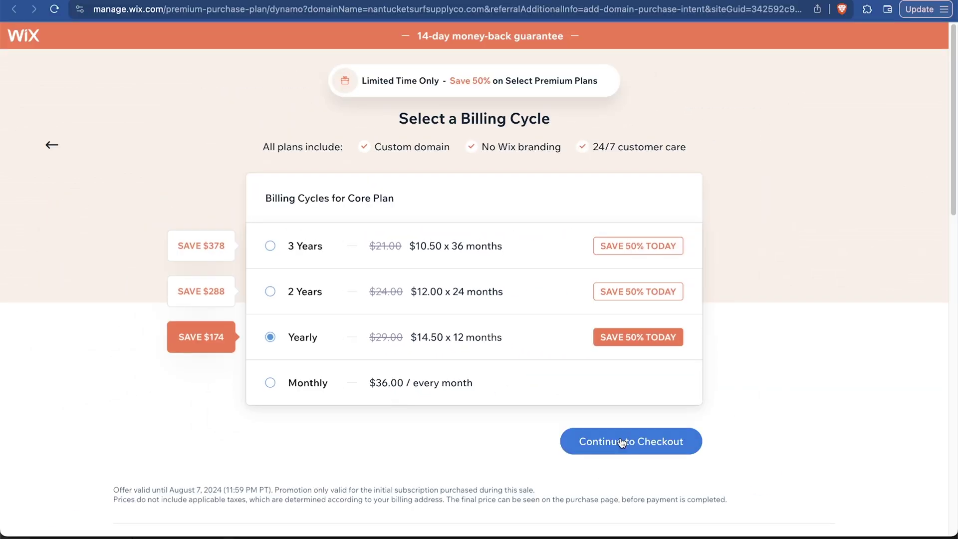
Check out the Core plan with yearly billing to complete the Premium upgrade
click(725, 511)
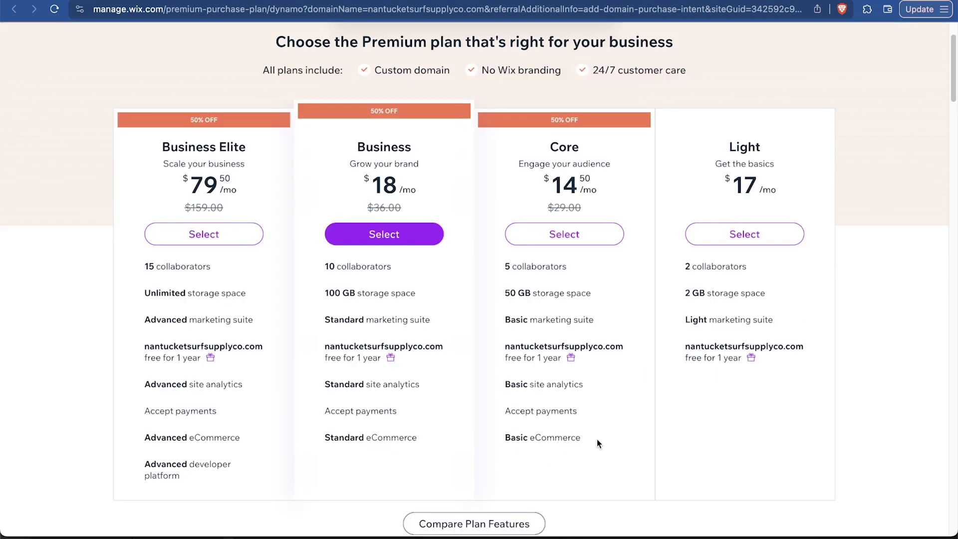
drag(597, 440, 537, 426)
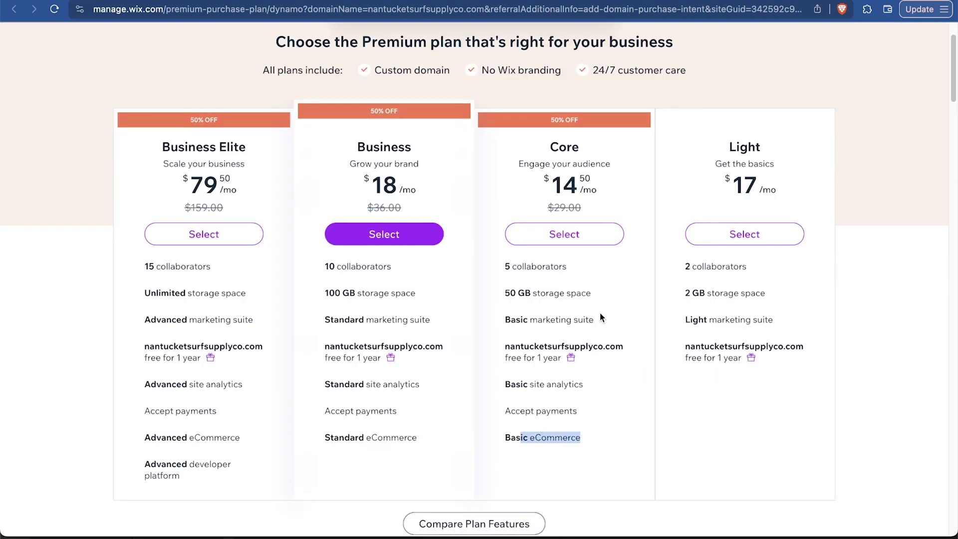
drag(599, 320, 532, 320)
drag(597, 293, 502, 295)
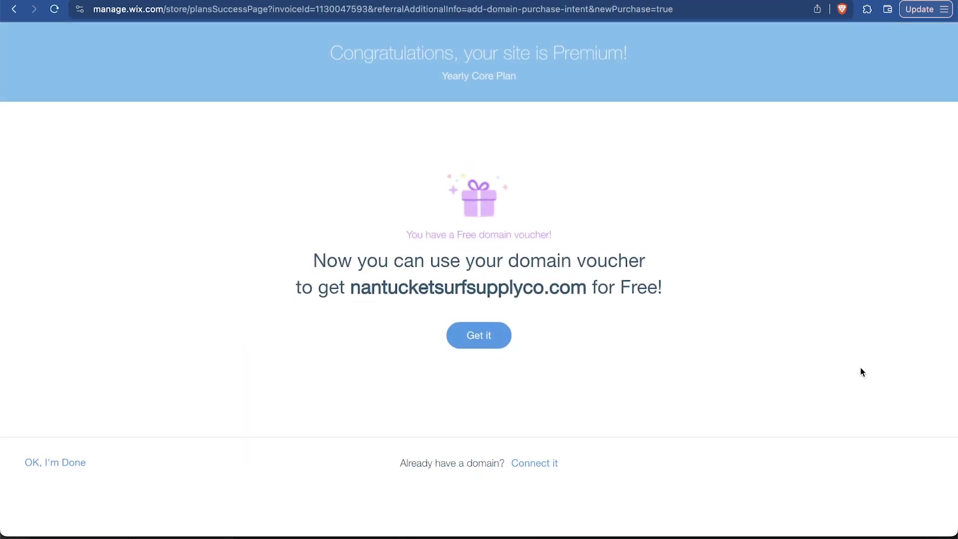
Claim nantucketsurfsupplyco.com with the voucher and enter the registrant's first name, last name and phone number
click(479, 336)
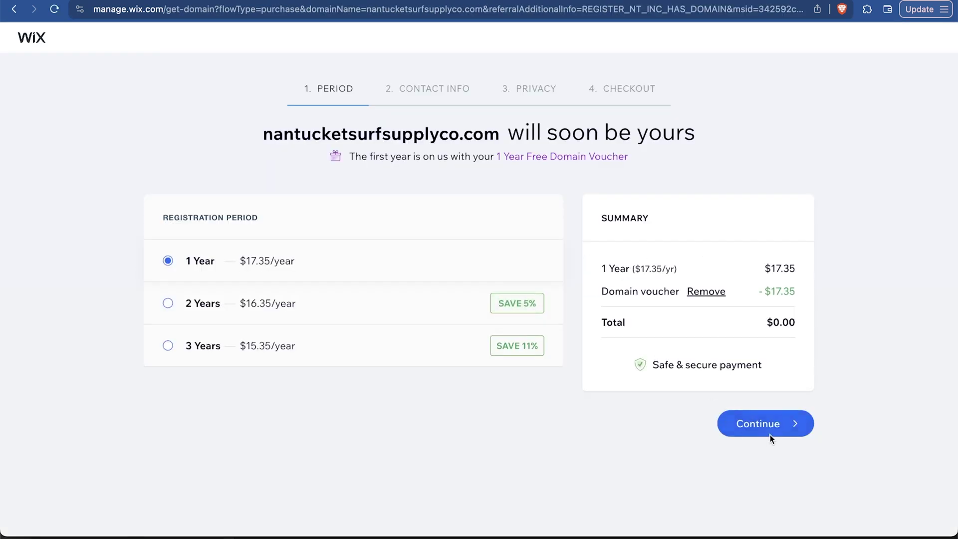
click(769, 425)
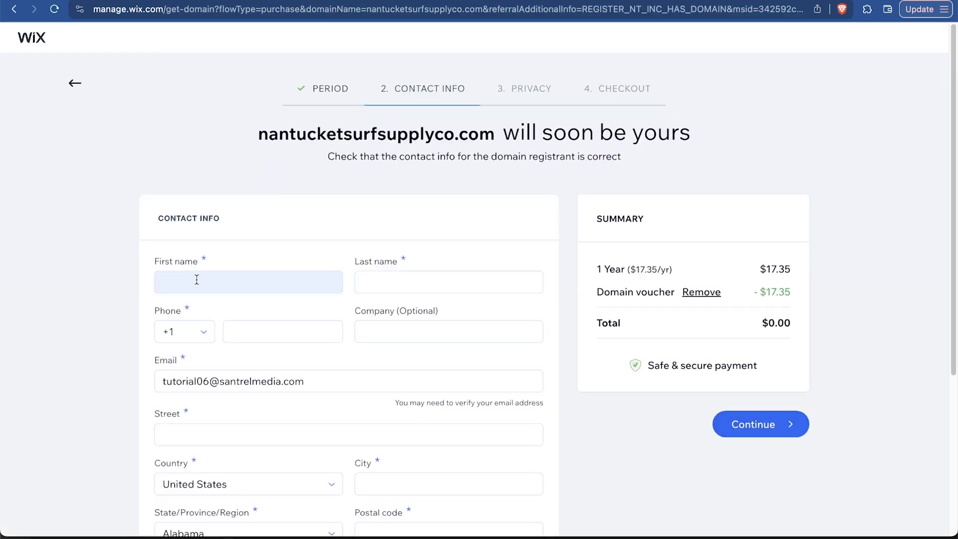
click(197, 280)
key(Tab)
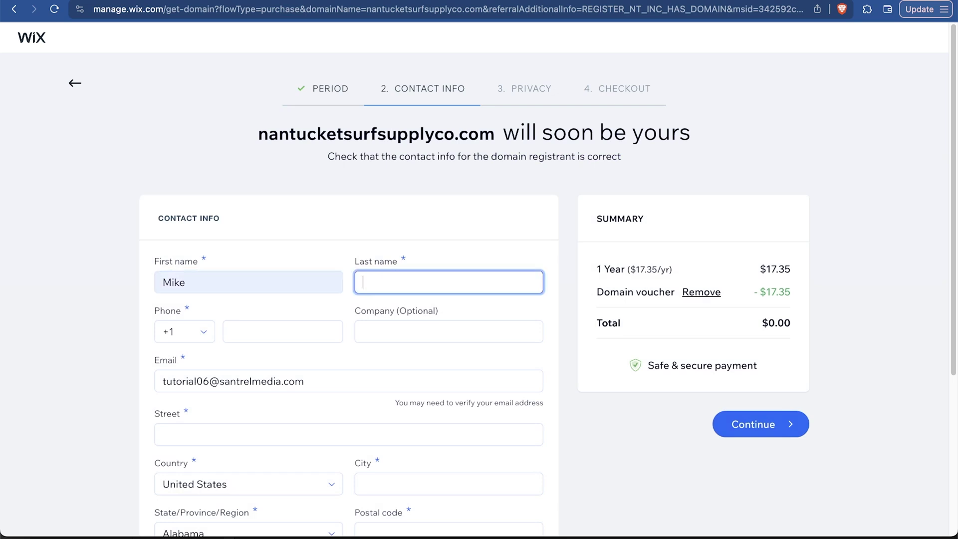
key(Tab)
key(Tab)
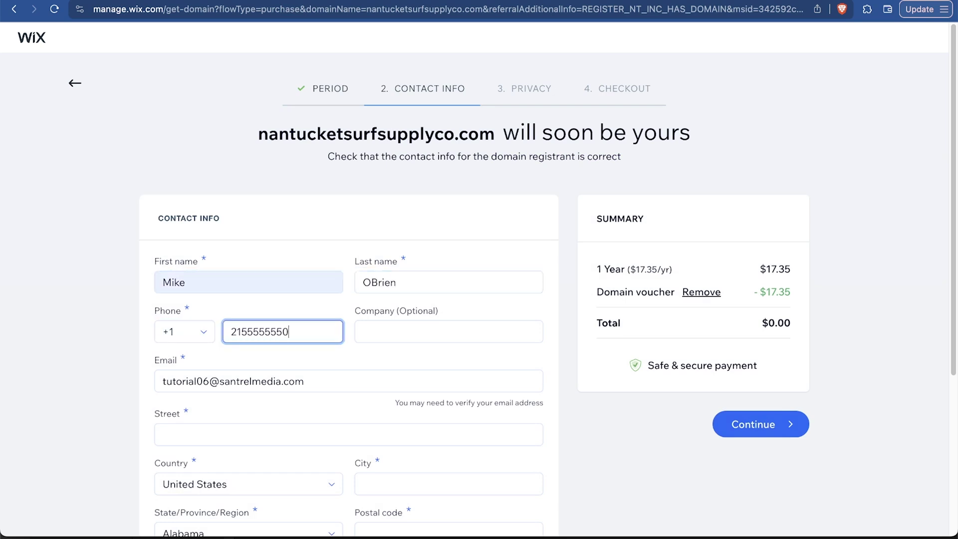
text(2155555550)
key(Tab)
key(shift+Tab)
key(Tab)
key(Tab)
key(Tab)
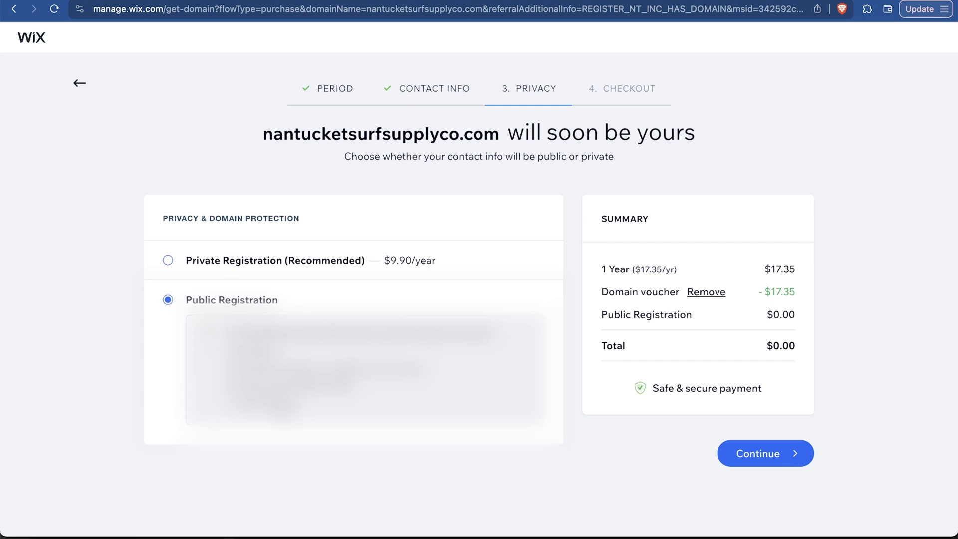
Keep the domain's registration public at no cost and submit the $0.00 purchase
click(333, 258)
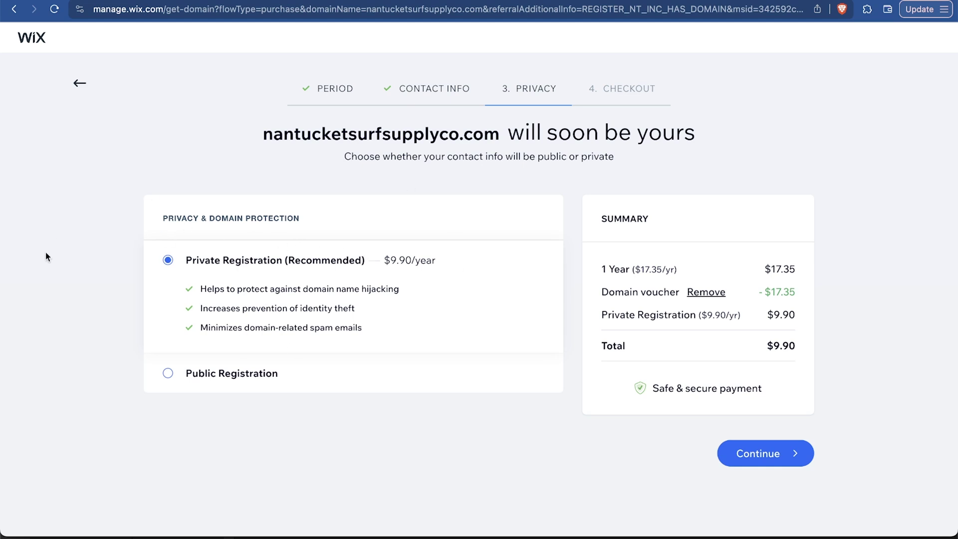
click(212, 365)
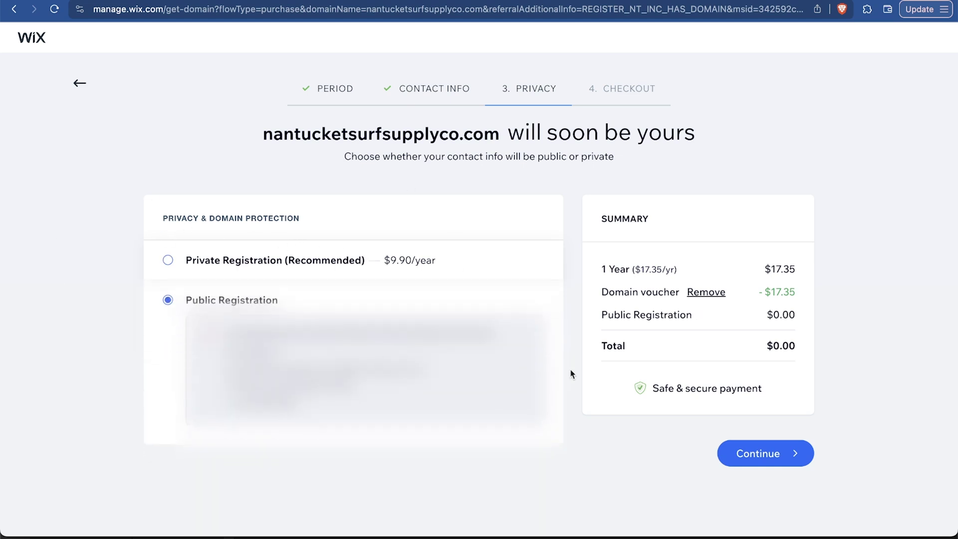
click(755, 453)
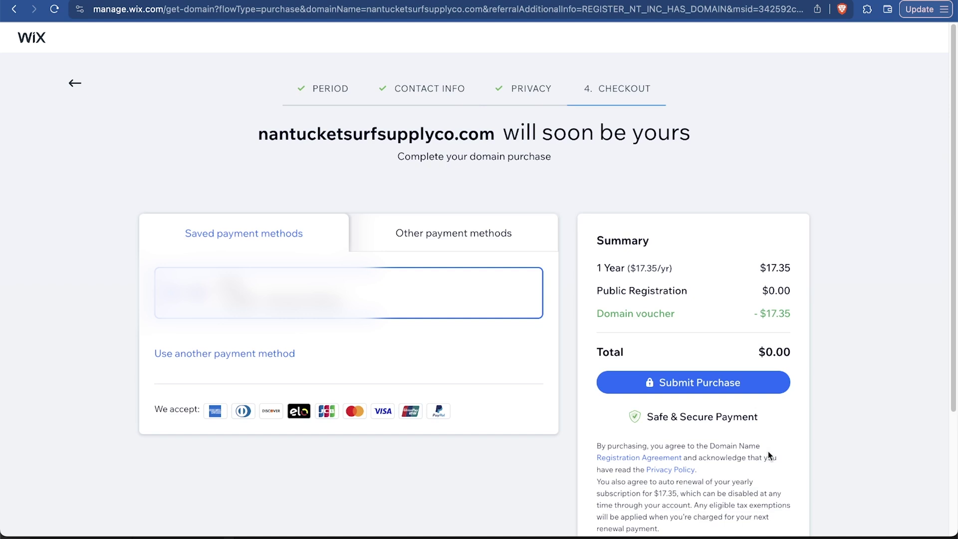
click(720, 382)
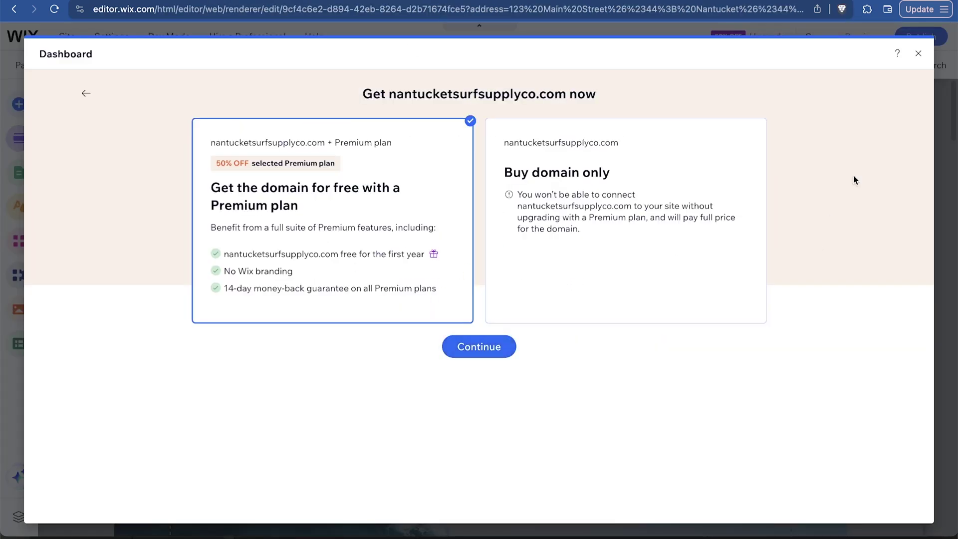
Close the domain dialog and reload the editor to review the home page
click(919, 54)
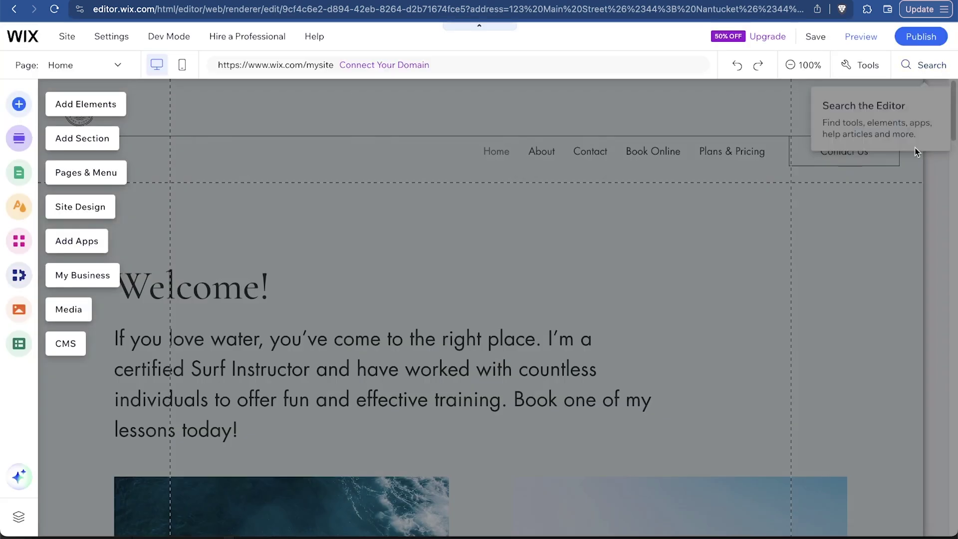
click(55, 9)
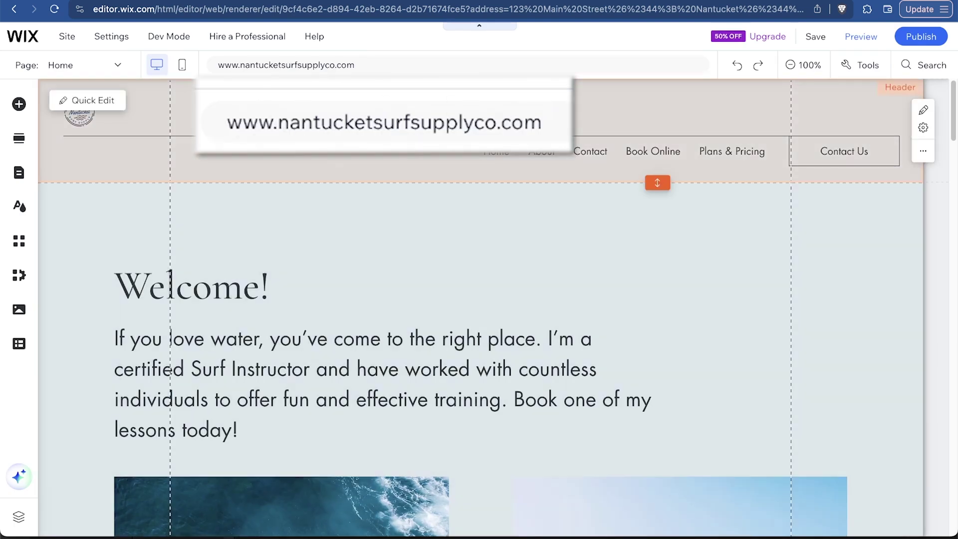
scroll(533, 328, down, 5)
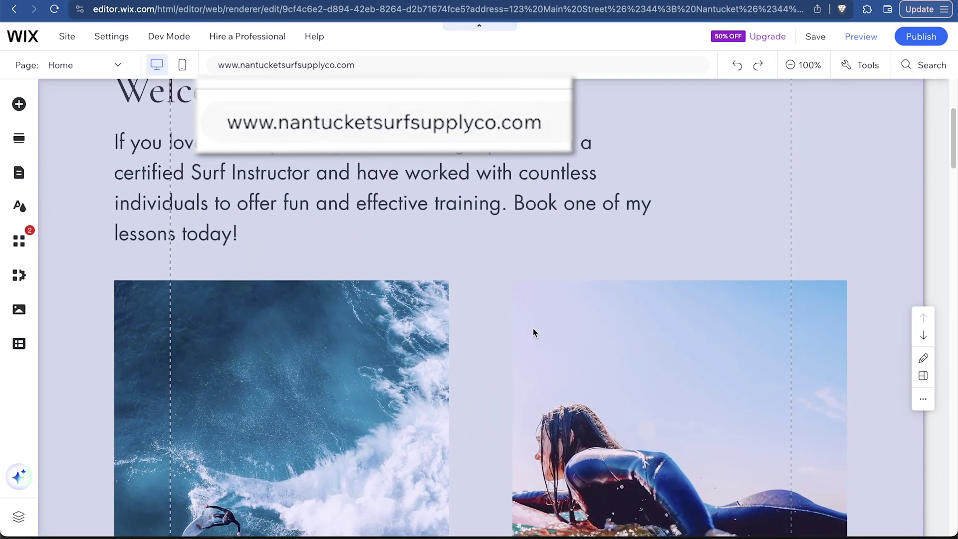
scroll(533, 329, down, 5)
scroll(533, 329, up, 10)
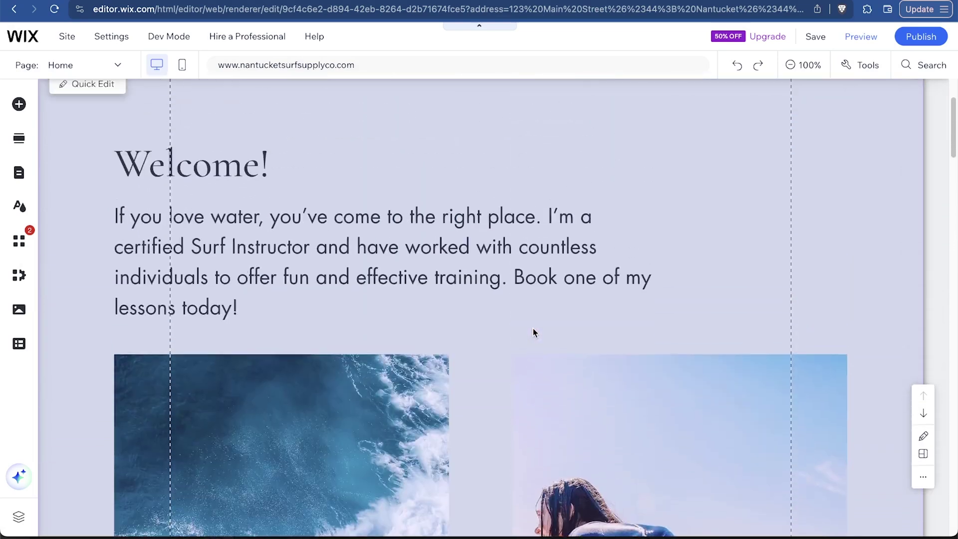
scroll(533, 330, up, 1)
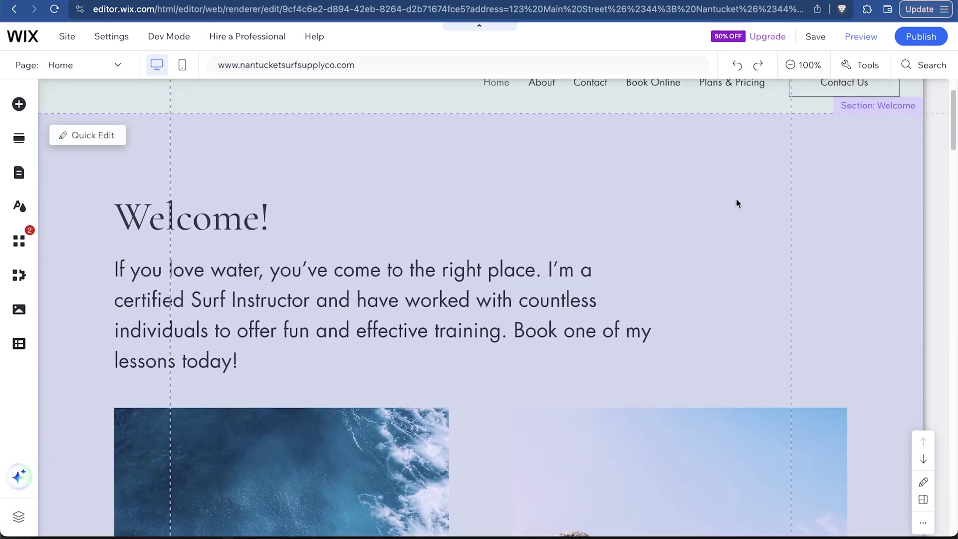
scroll(736, 200, down, 10)
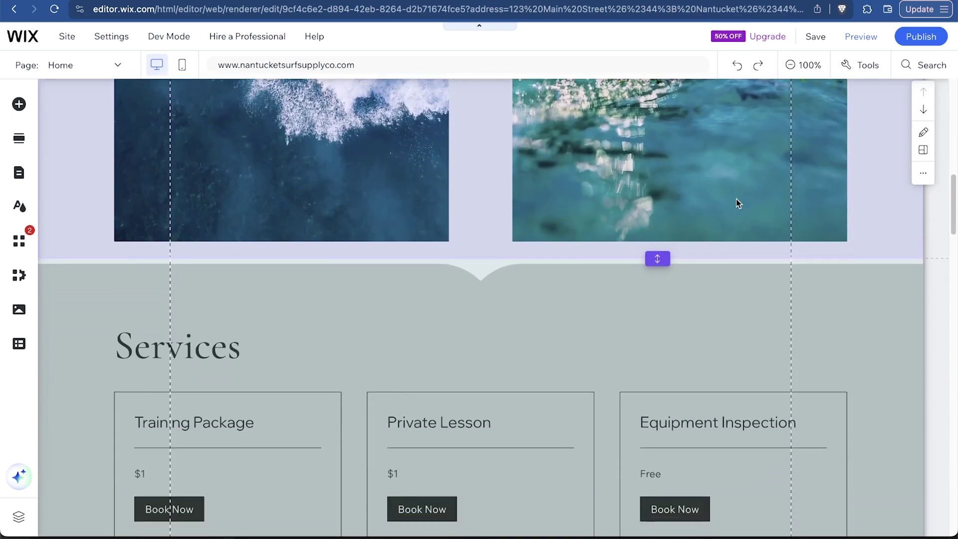
scroll(736, 199, down, 3)
scroll(507, 411, down, 5)
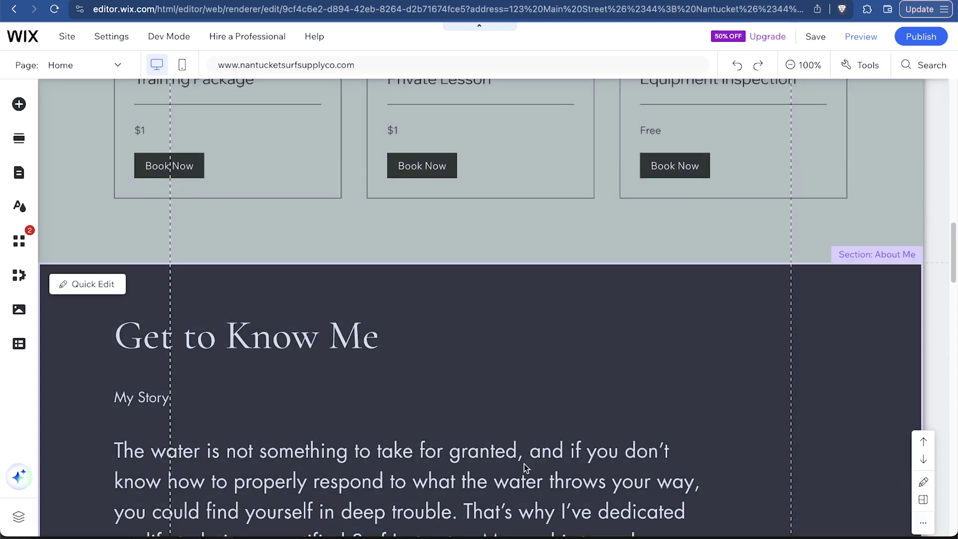
scroll(510, 352, up, 7)
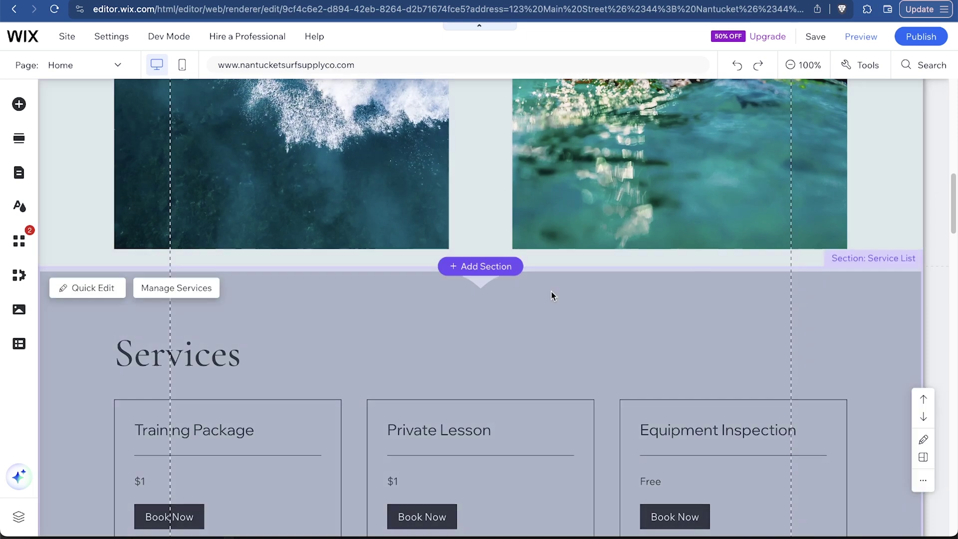
Select the Service List section and look through its quick settings
click(880, 270)
scroll(861, 292, down, 2)
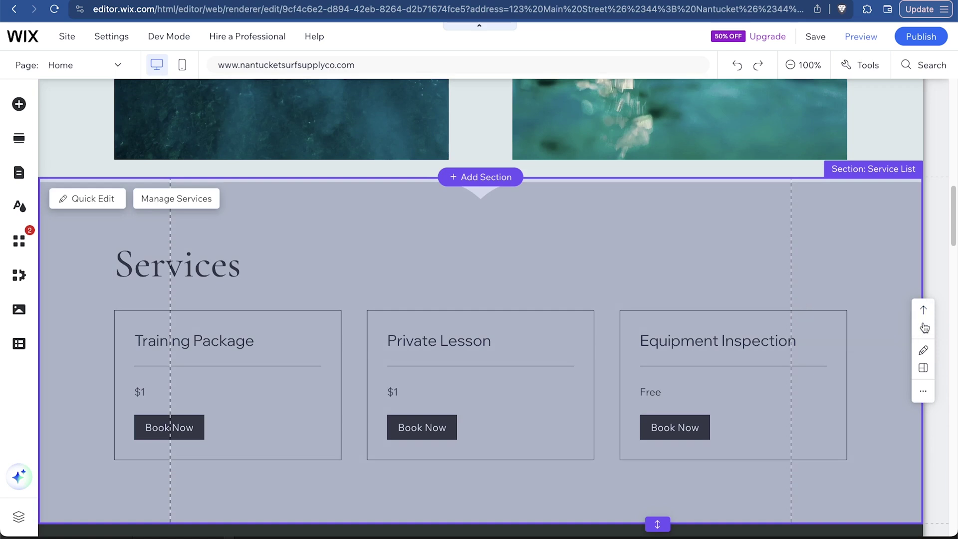
click(924, 351)
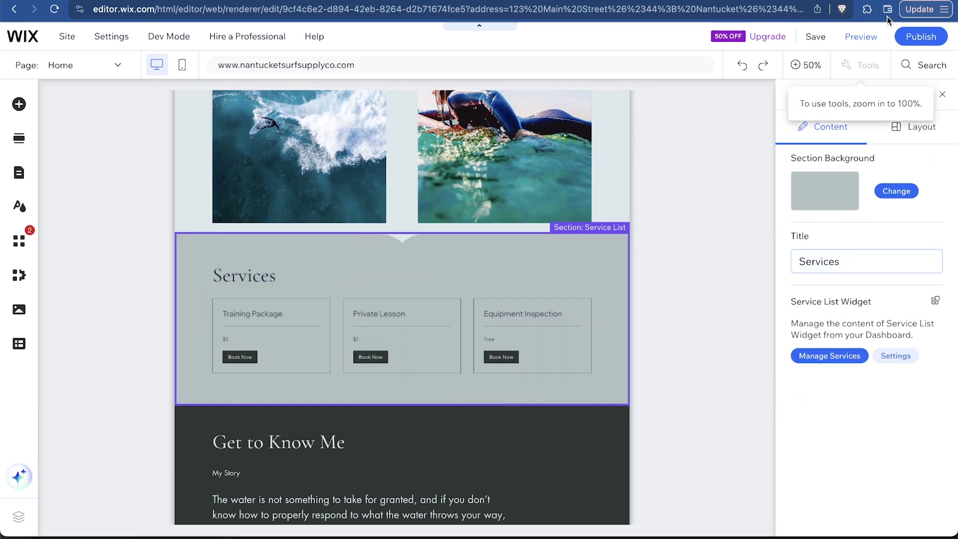
click(943, 95)
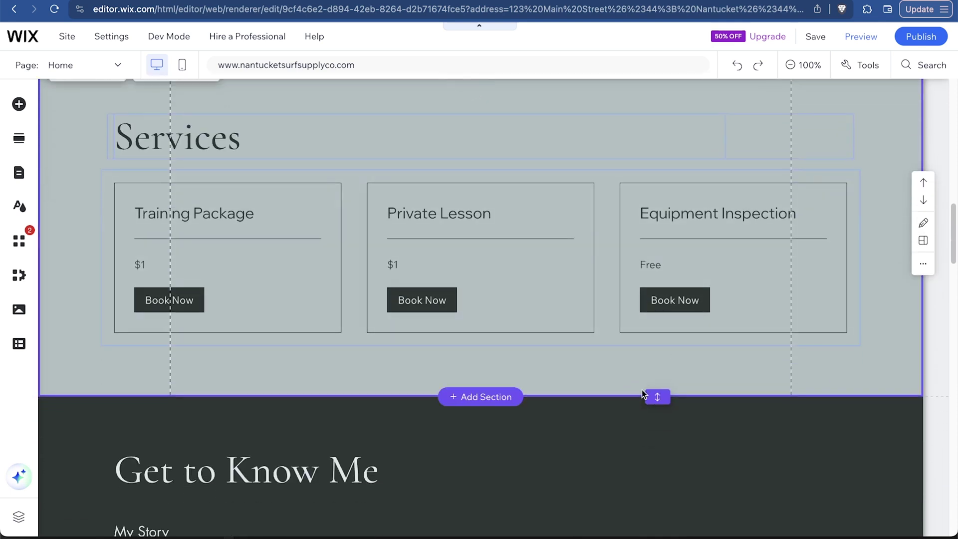
scroll(662, 320, up, 3)
scroll(663, 322, down, 2)
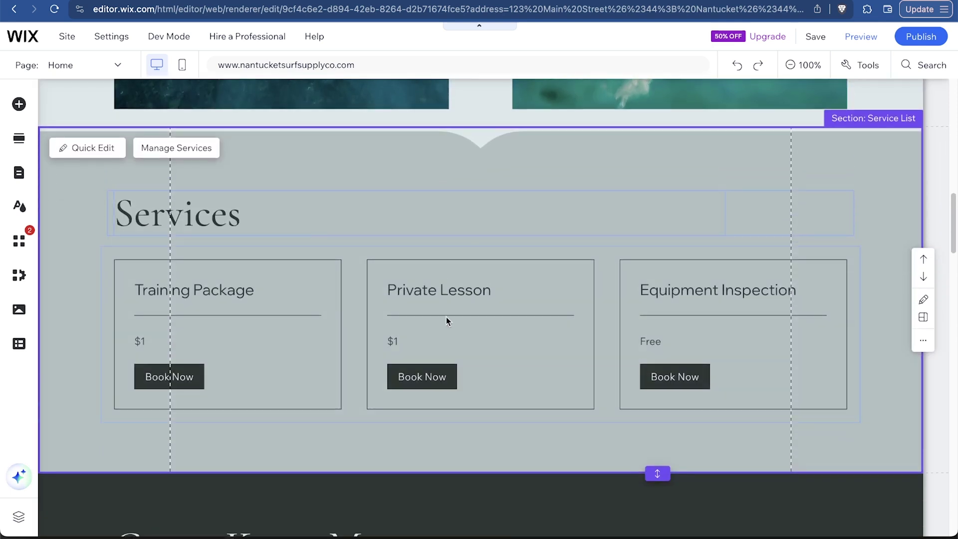
scroll(576, 293, down, 2)
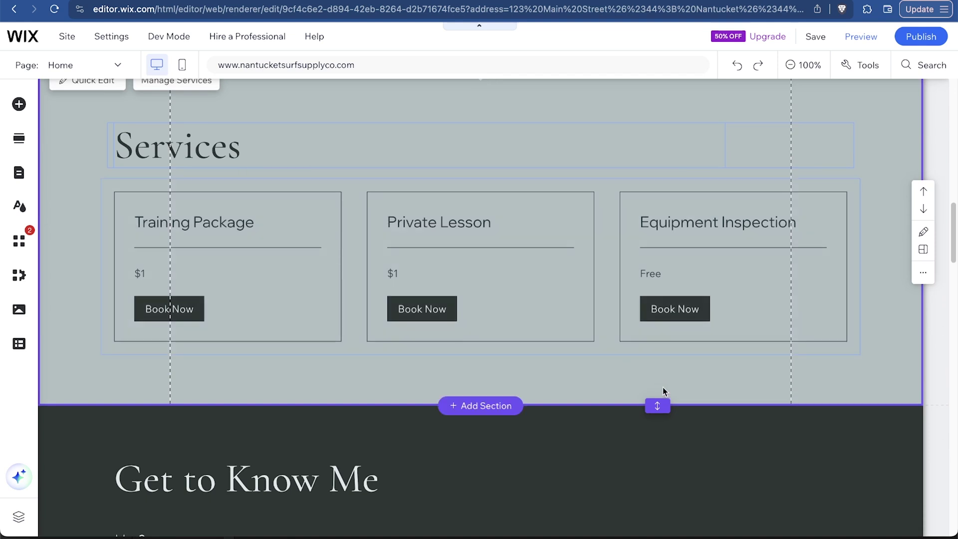
Stretch the Services section and the surf image section taller
drag(671, 406, 658, 520)
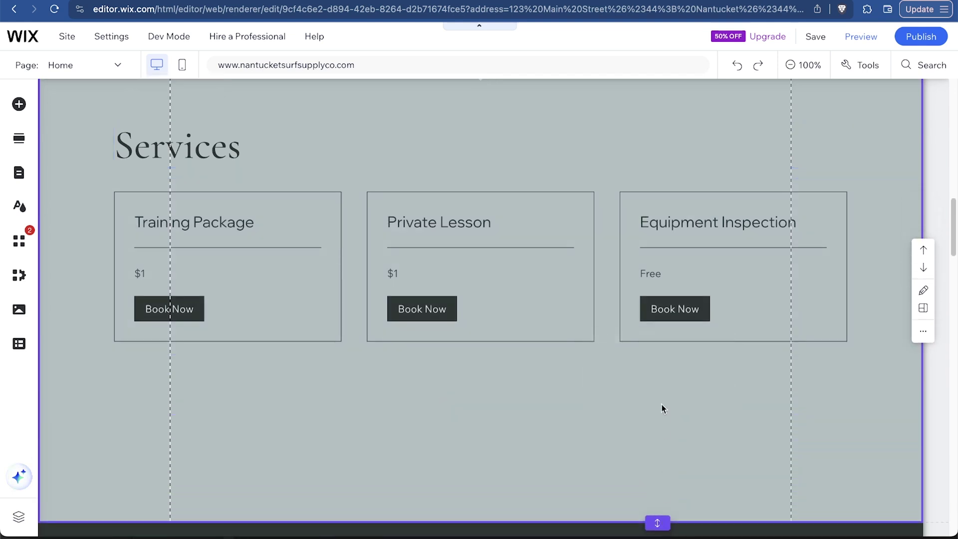
scroll(663, 407, up, 5)
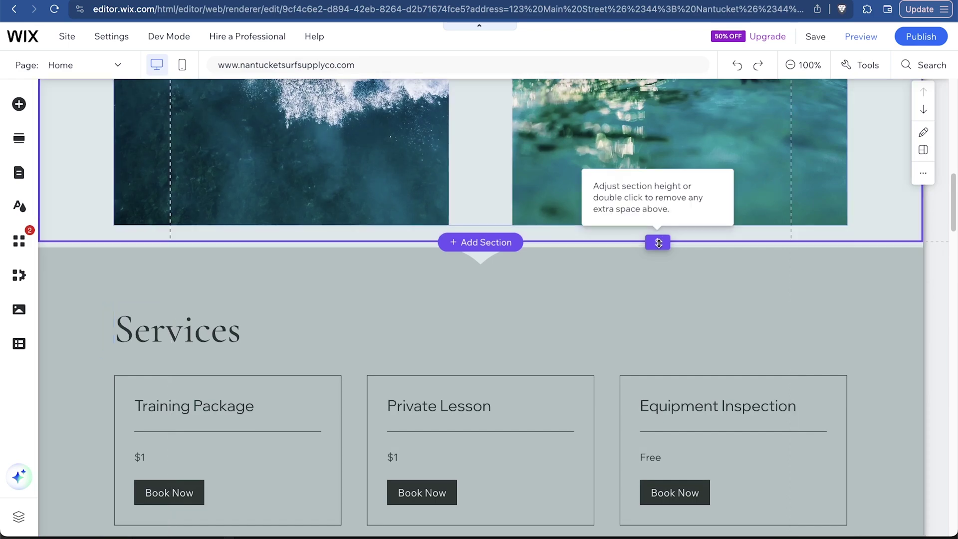
drag(659, 242, 656, 315)
Make the About section about 180 px taller and stretch the testimonials section further down
scroll(687, 385, up, 1)
scroll(691, 364, down, 5)
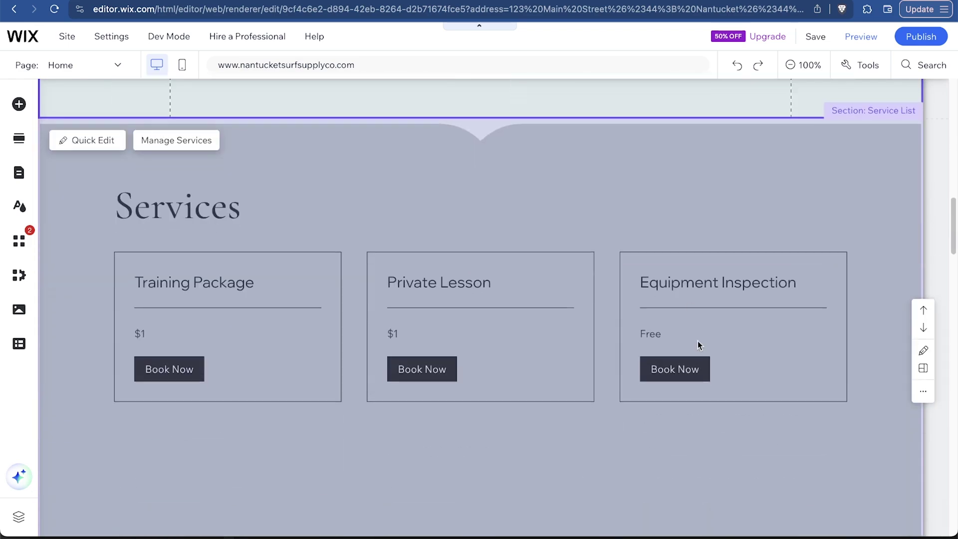
scroll(584, 250, down, 15)
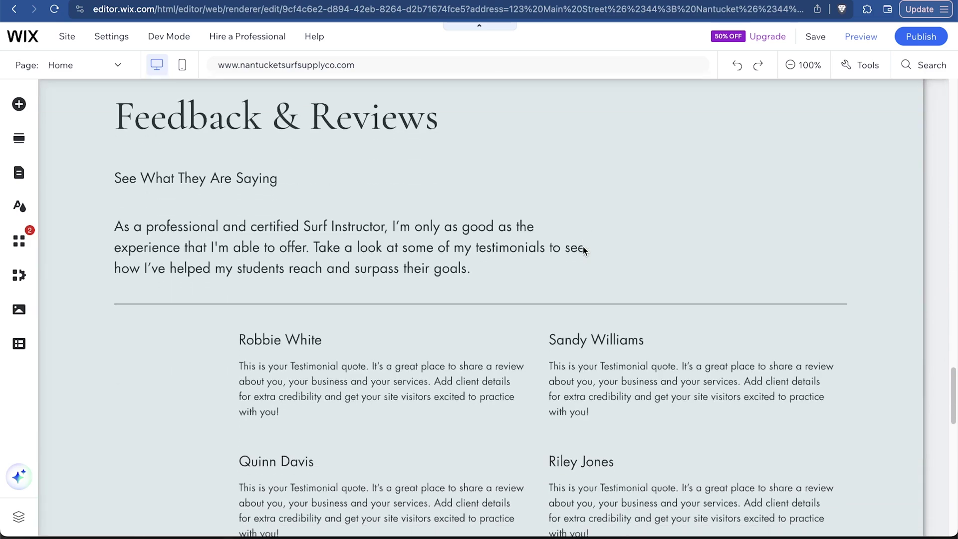
scroll(584, 250, up, 3)
scroll(537, 188, up, 2)
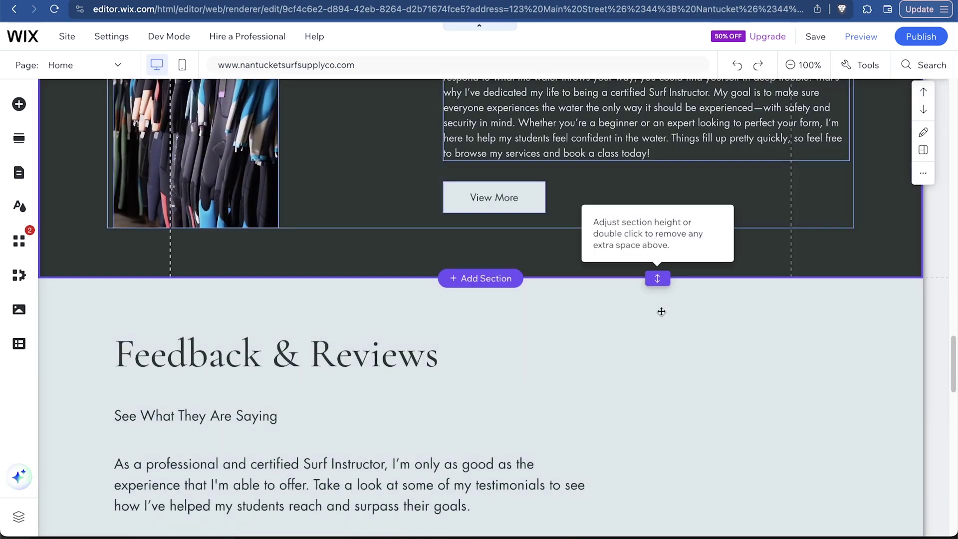
drag(658, 278, 658, 368)
scroll(298, 288, down, 12)
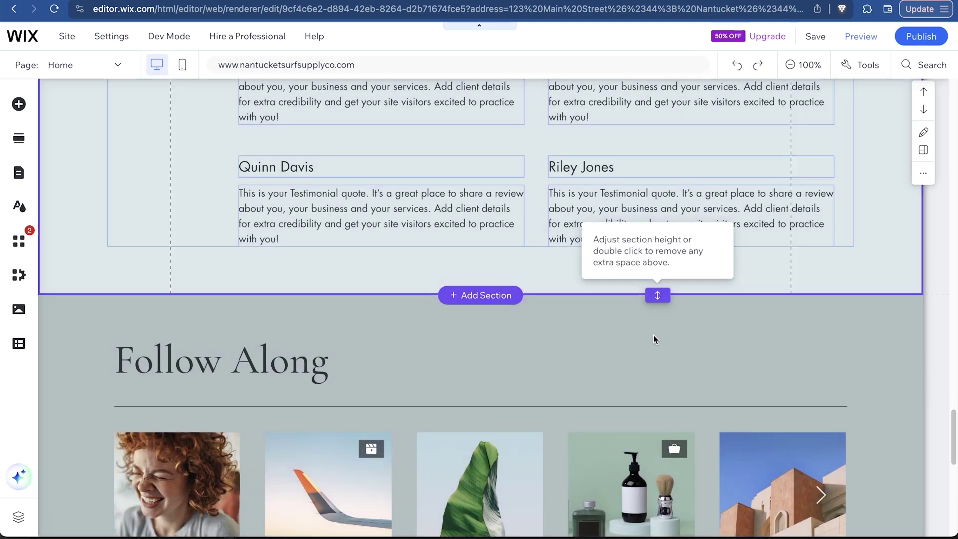
drag(657, 293, 658, 422)
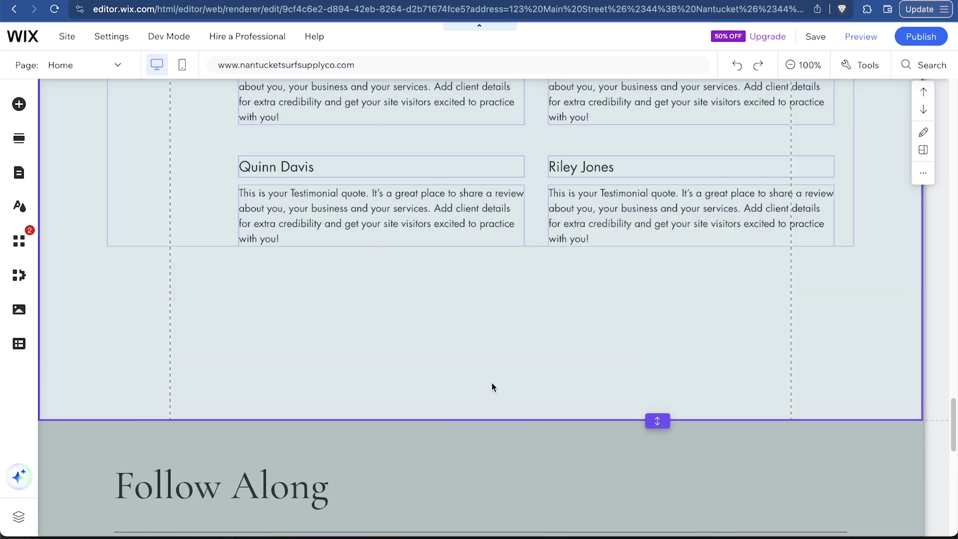
scroll(487, 389, up, 5)
scroll(478, 391, up, 7)
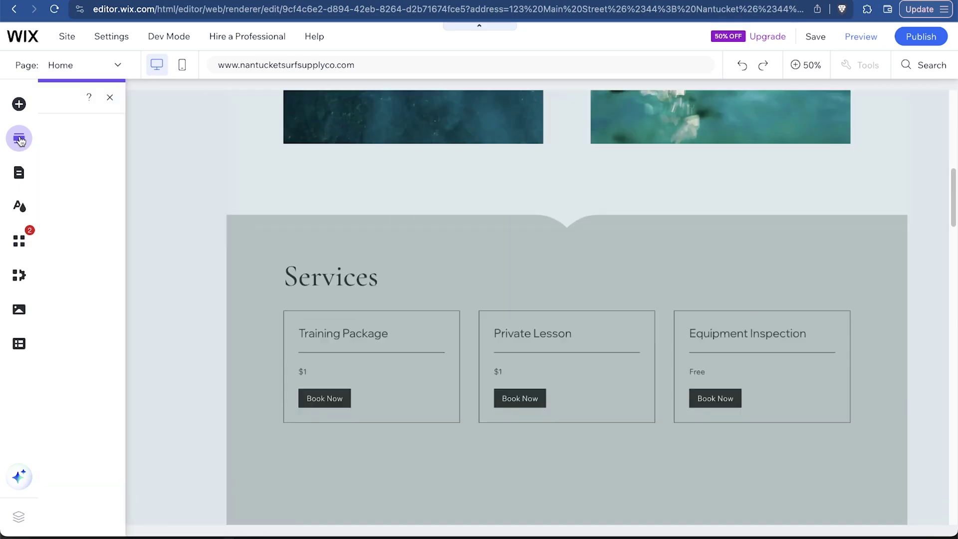
Drop the 'Our Clients Say' testimonials design from the section library onto the home page
click(31, 90)
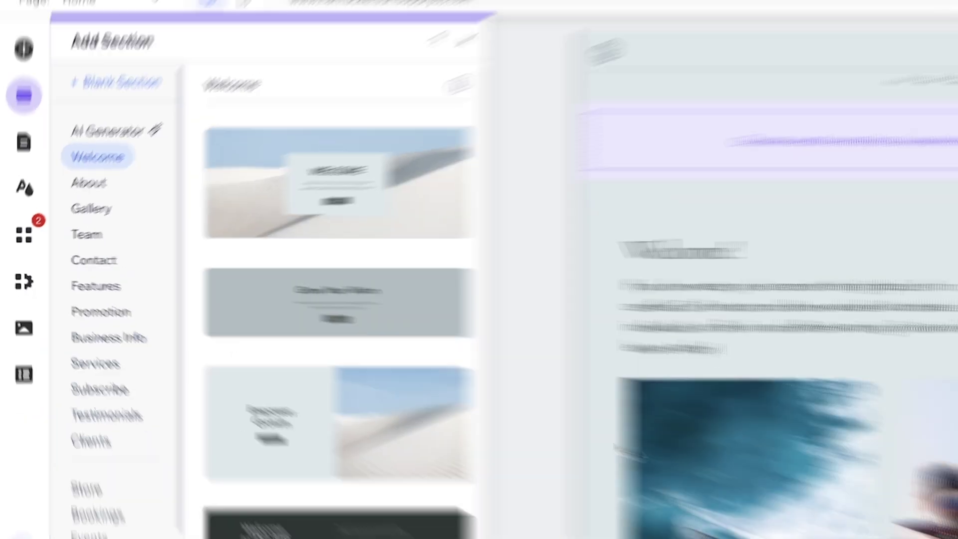
scroll(665, 428, down, 10)
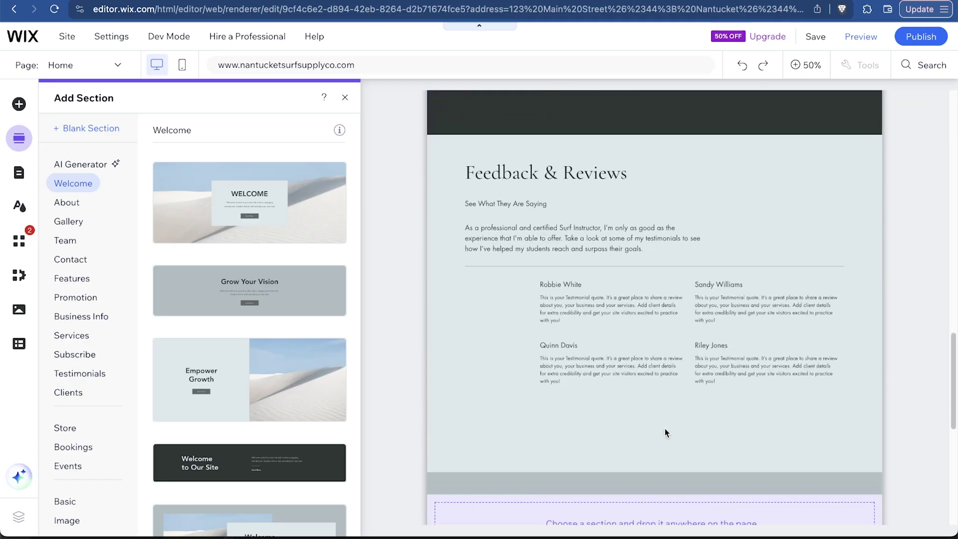
scroll(666, 431, down, 4)
scroll(727, 370, down, 3)
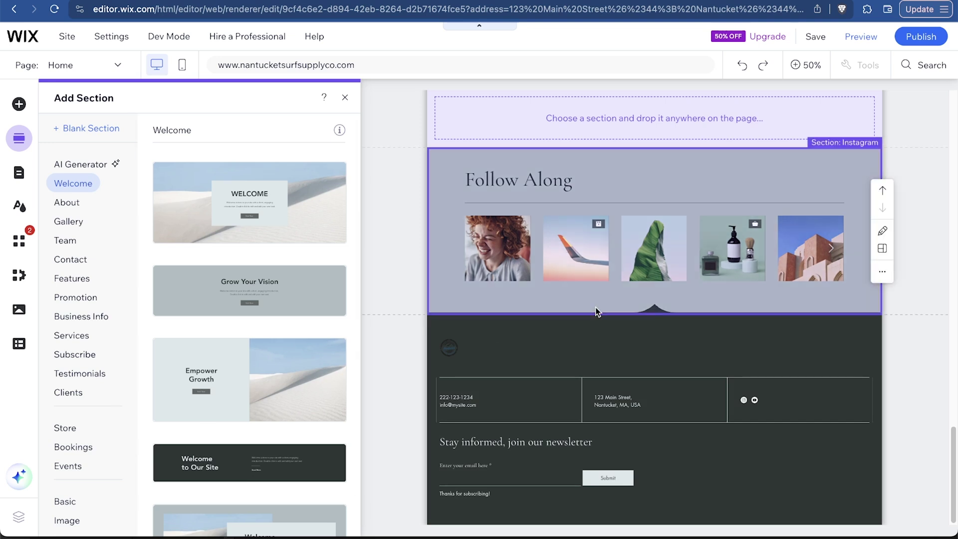
scroll(714, 332, up, 2)
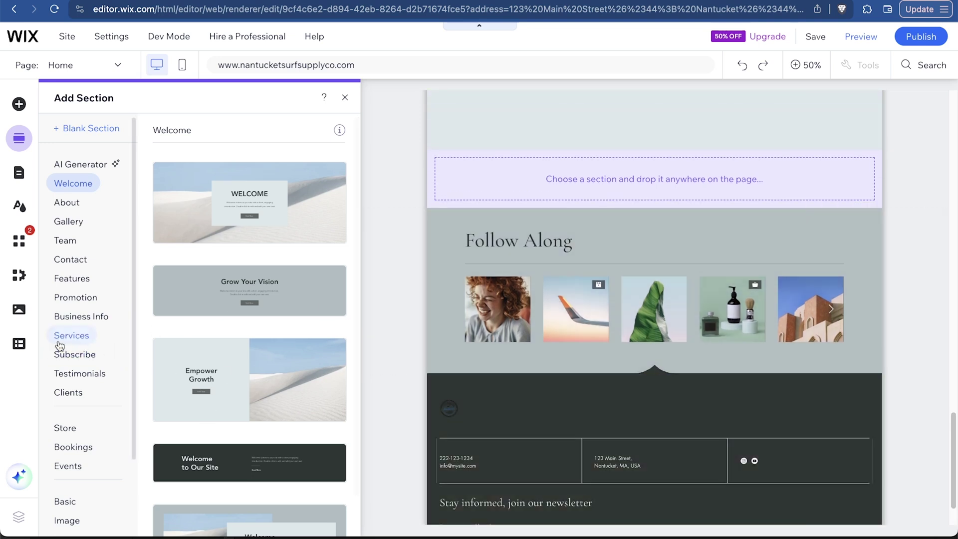
click(55, 376)
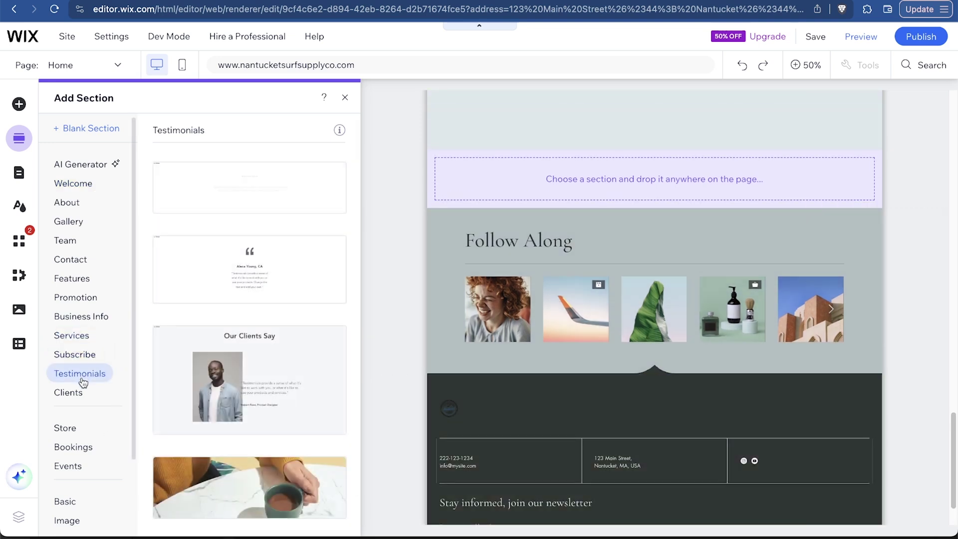
drag(267, 365, 579, 190)
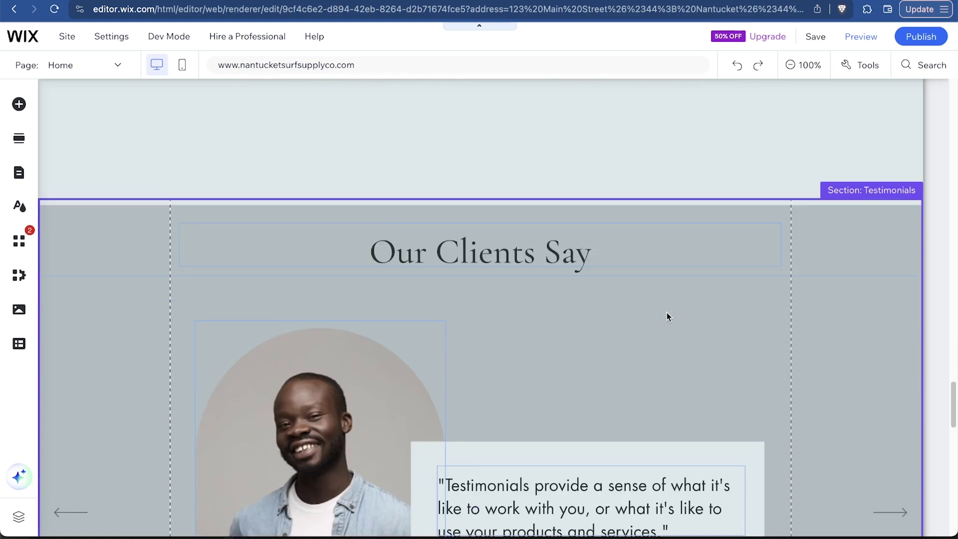
scroll(392, 317, up, 15)
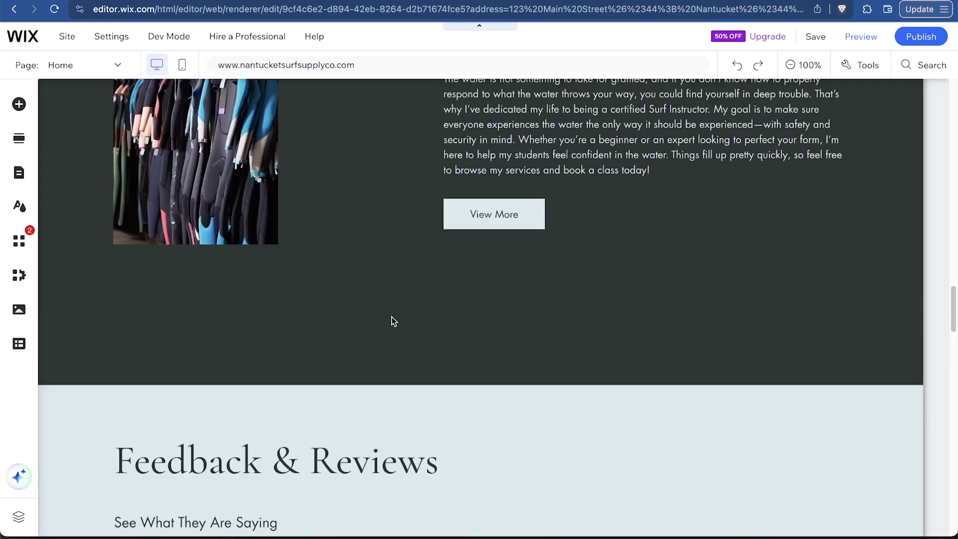
scroll(392, 317, up, 5)
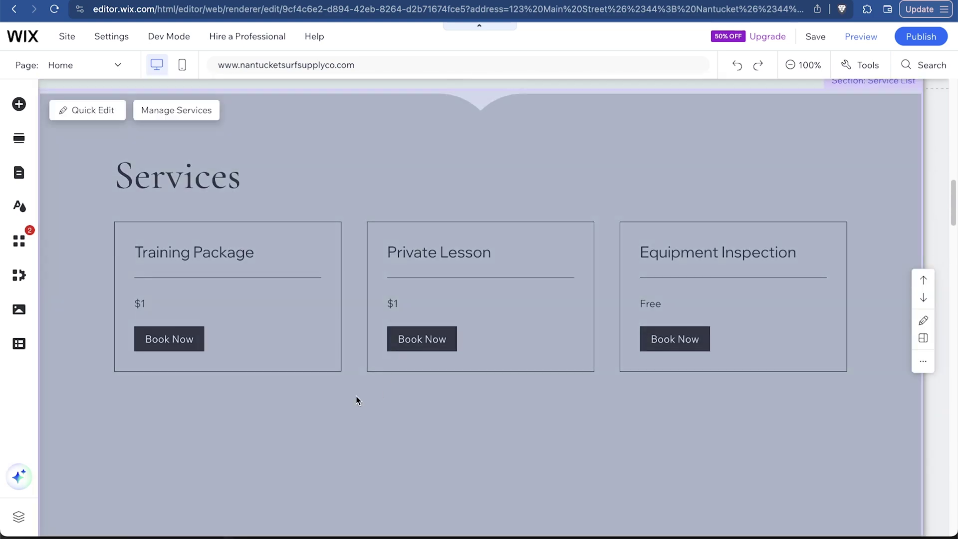
scroll(380, 269, up, 15)
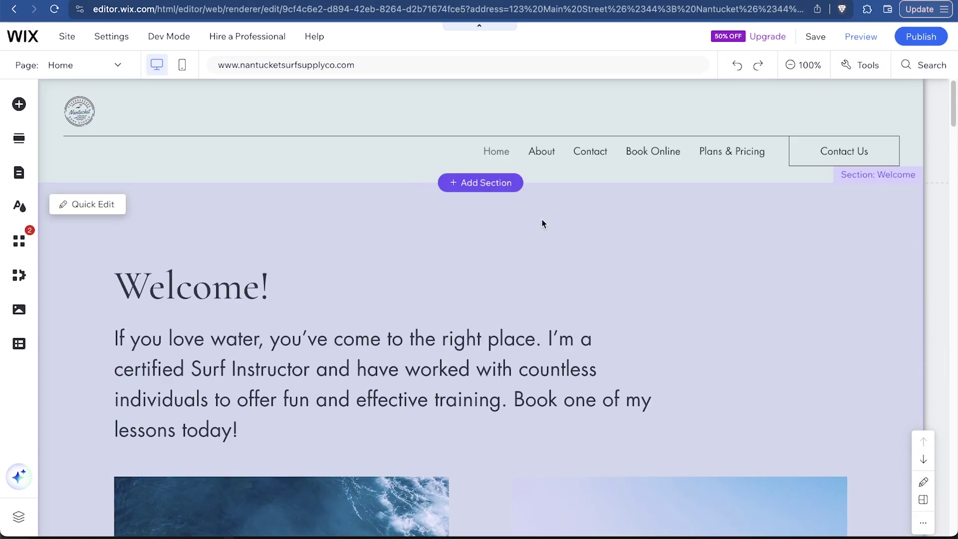
click(543, 224)
scroll(639, 250, down, 3)
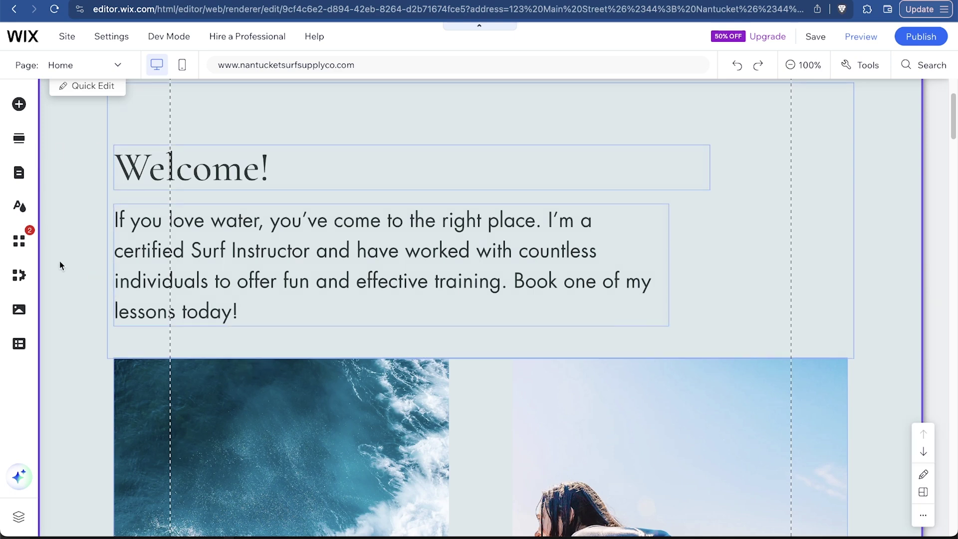
click(220, 170)
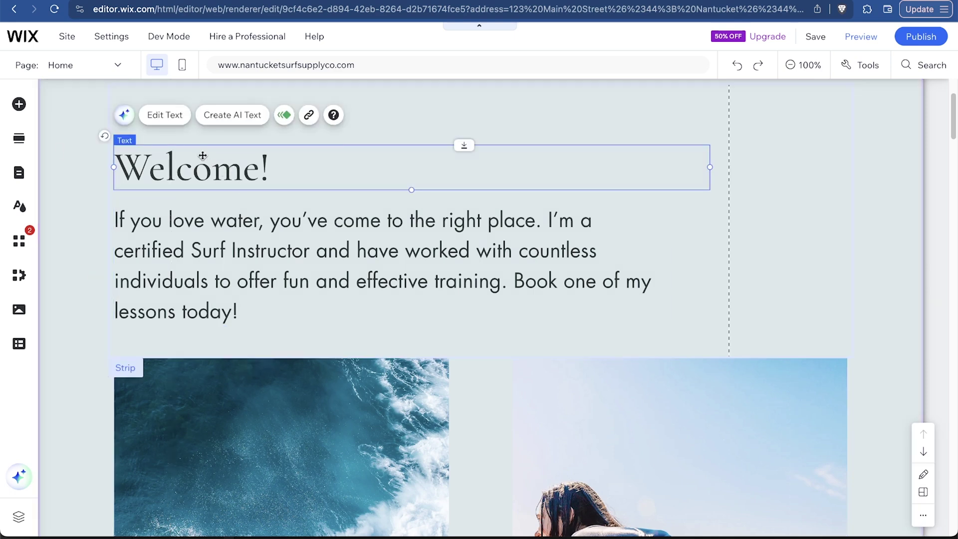
drag(210, 146, 472, 206)
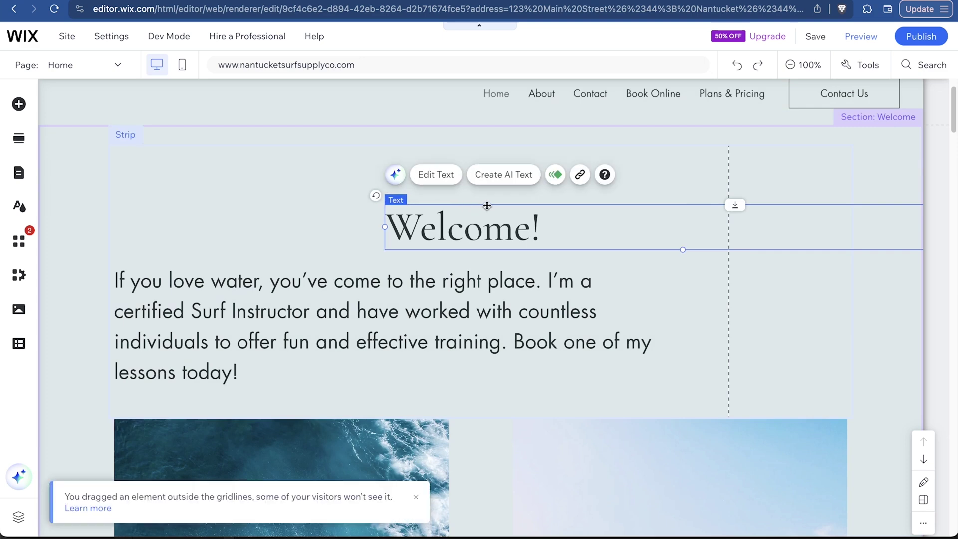
click(736, 65)
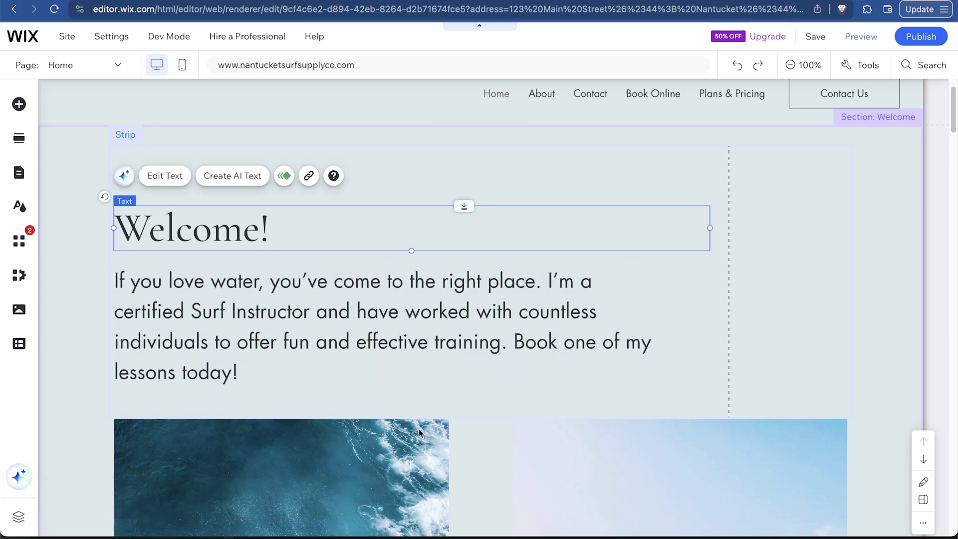
Change the hero heading from 'Welcome!' to 'Nantucket Surf Supply Co'
double_click(252, 239)
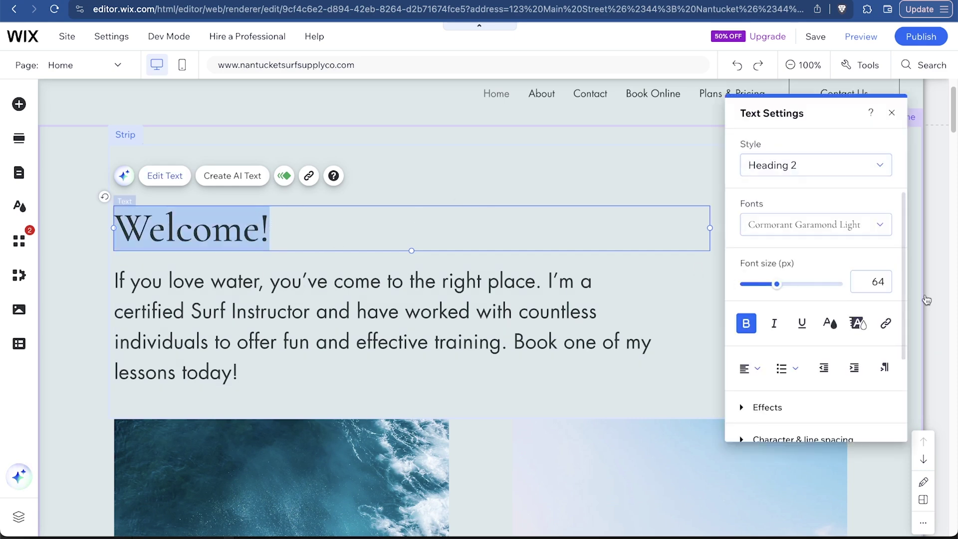
text(Nantucket Sur)
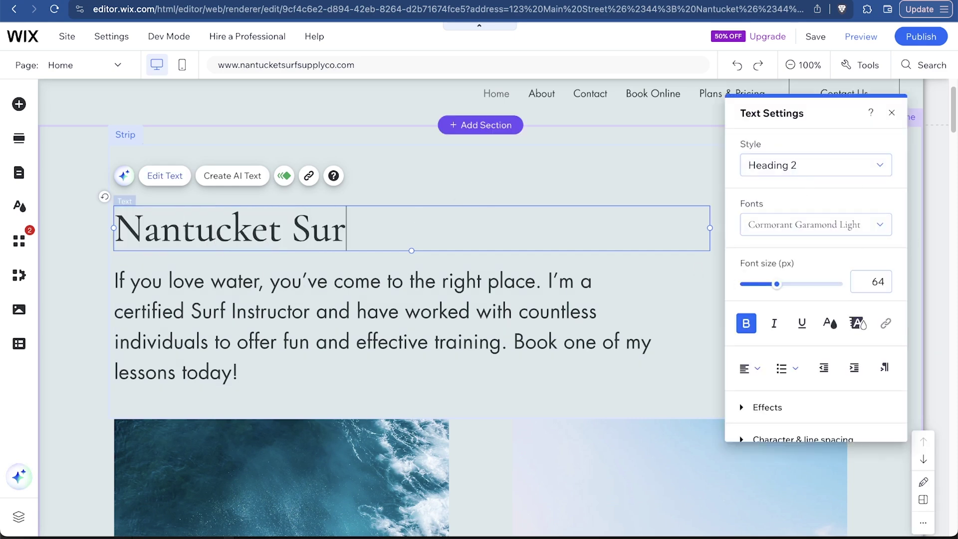
text(f D)
key(BackSpace)
key(BackSpace)
text(Suop)
key(BackSpace)
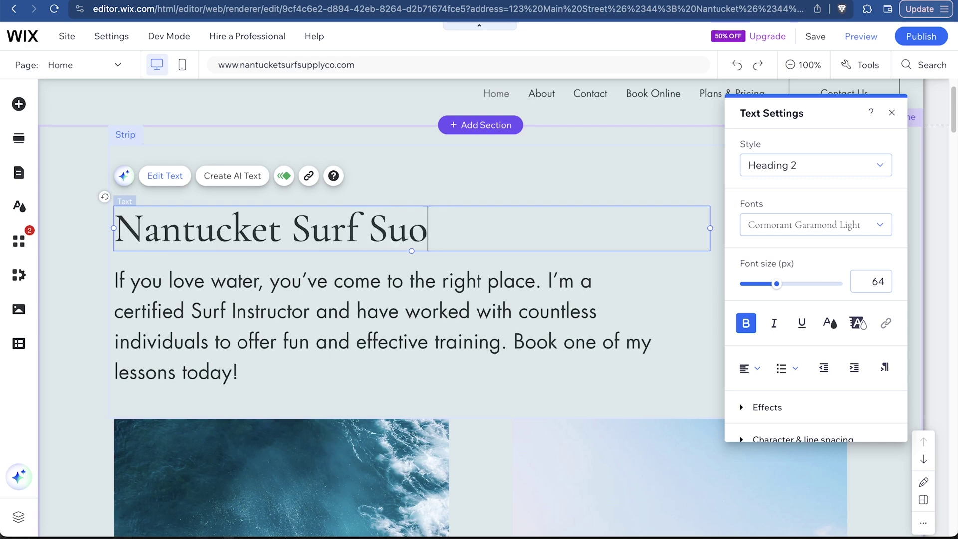
key(BackSpace)
text(pply Co)
click(404, 273)
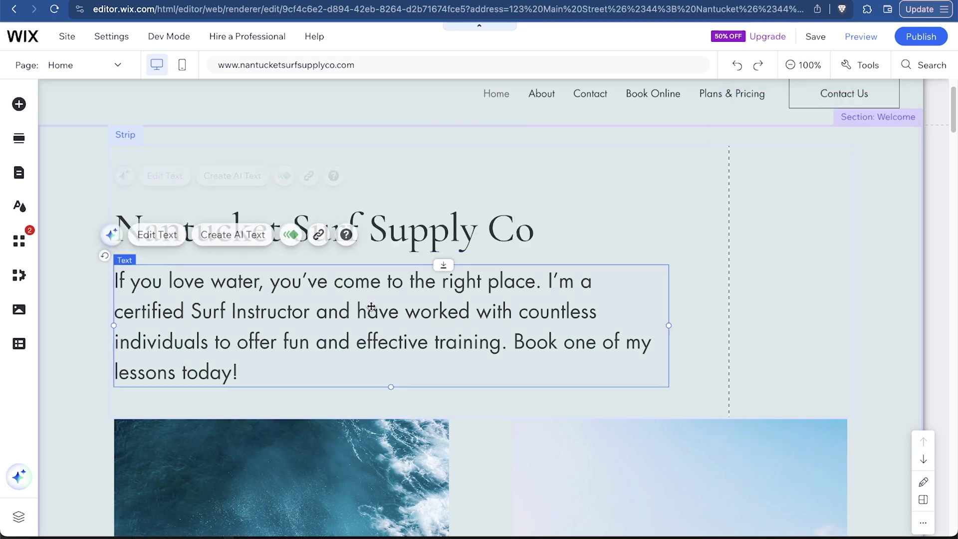
Replace the paragraph with a 'Voted #1 Surf Instructor' line and enlarge the heading to 89 px
shift+click(343, 323)
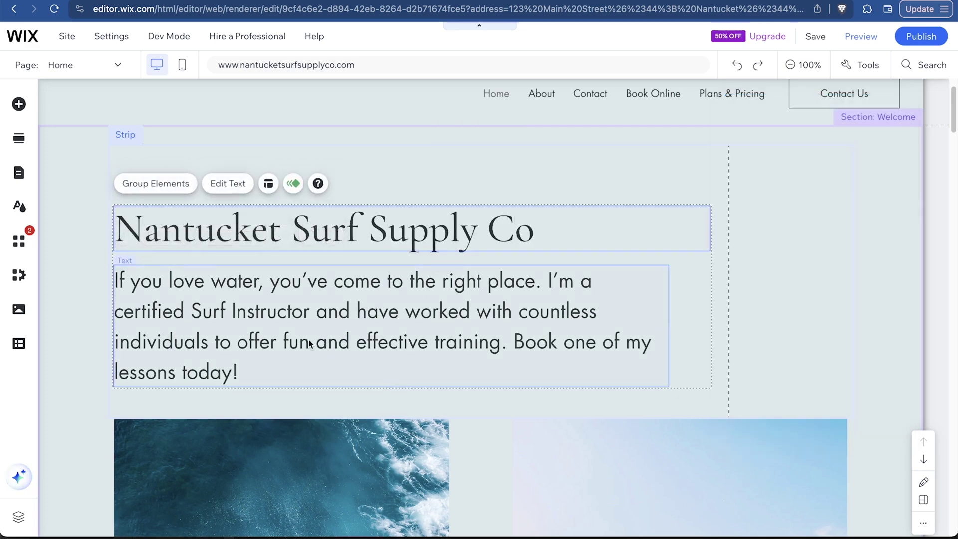
click(75, 327)
click(259, 310)
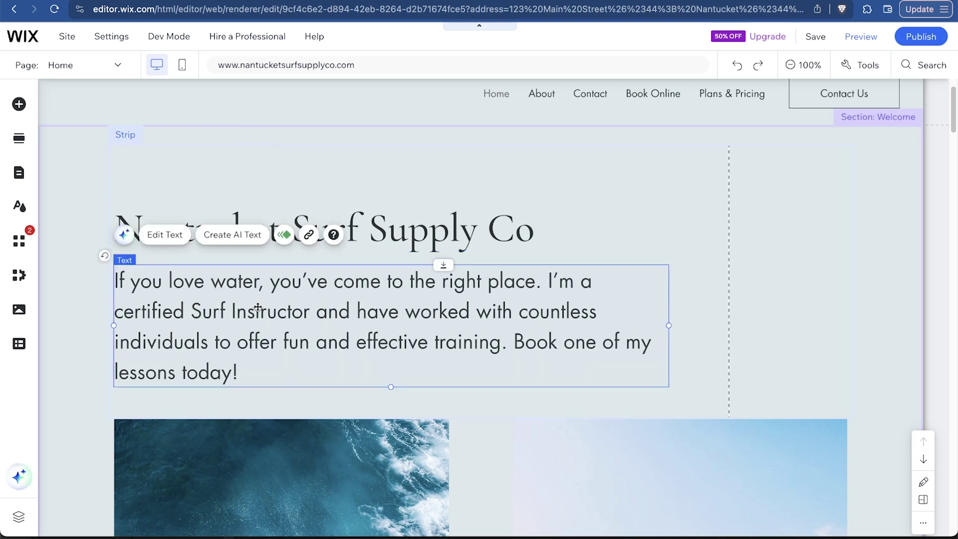
double_click(260, 310)
text(Votes)
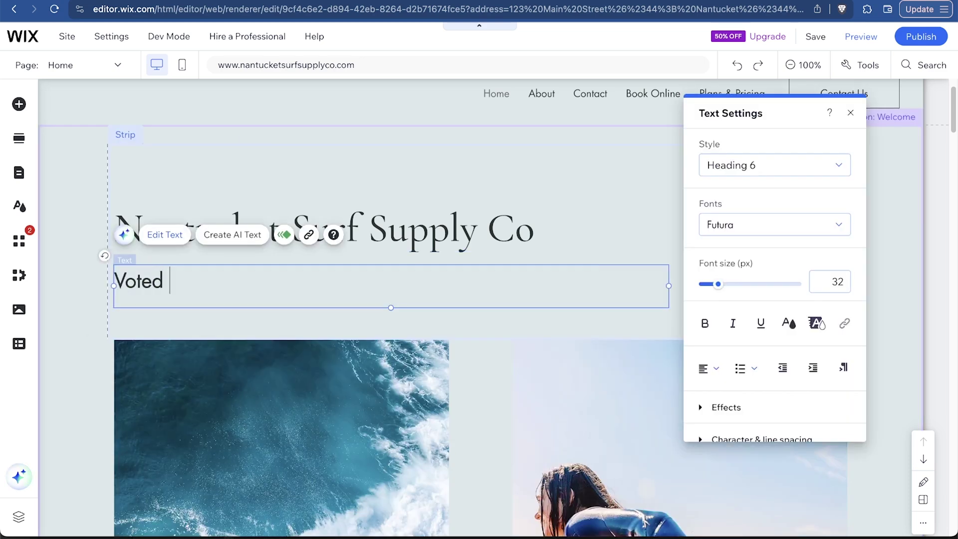
text( #1 Sur)
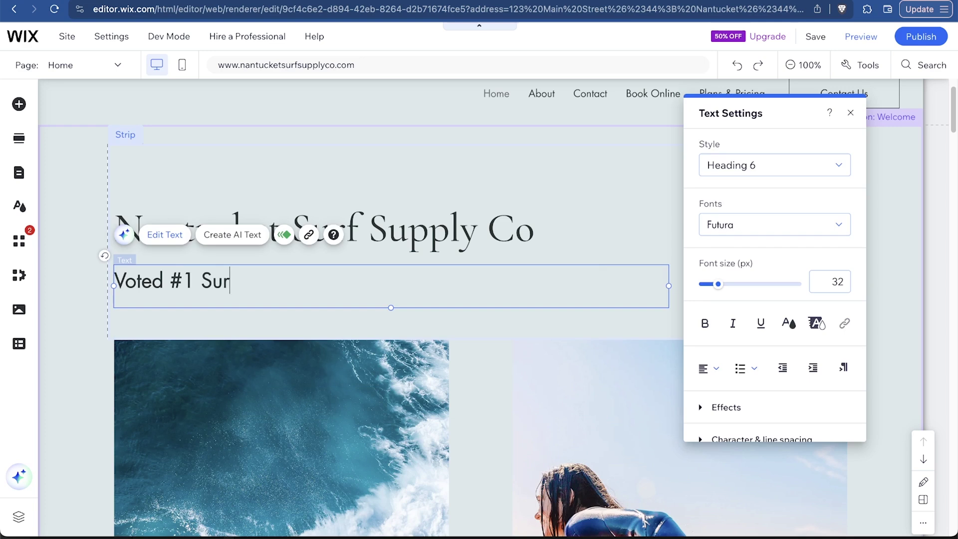
text(f Instructor In Nantucket, MA in 2023)
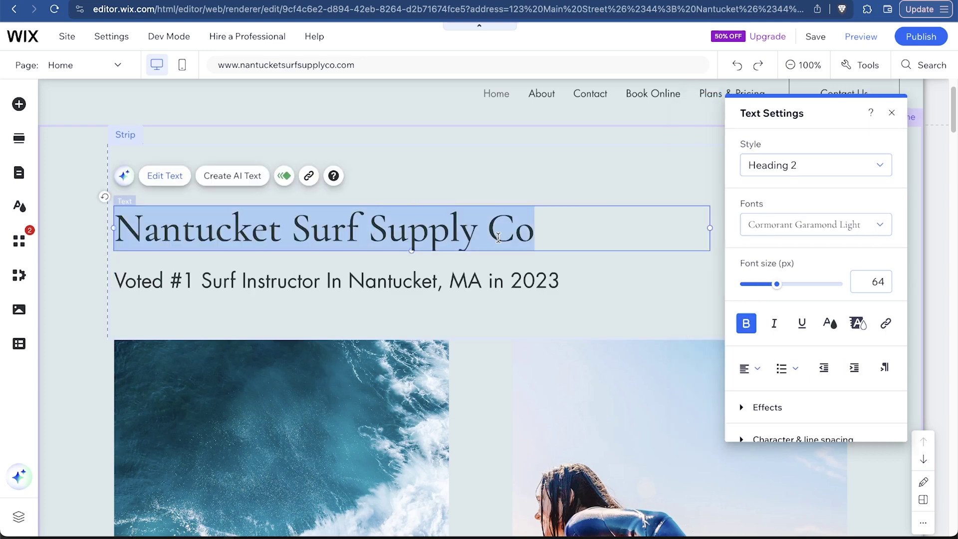
drag(776, 284, 790, 284)
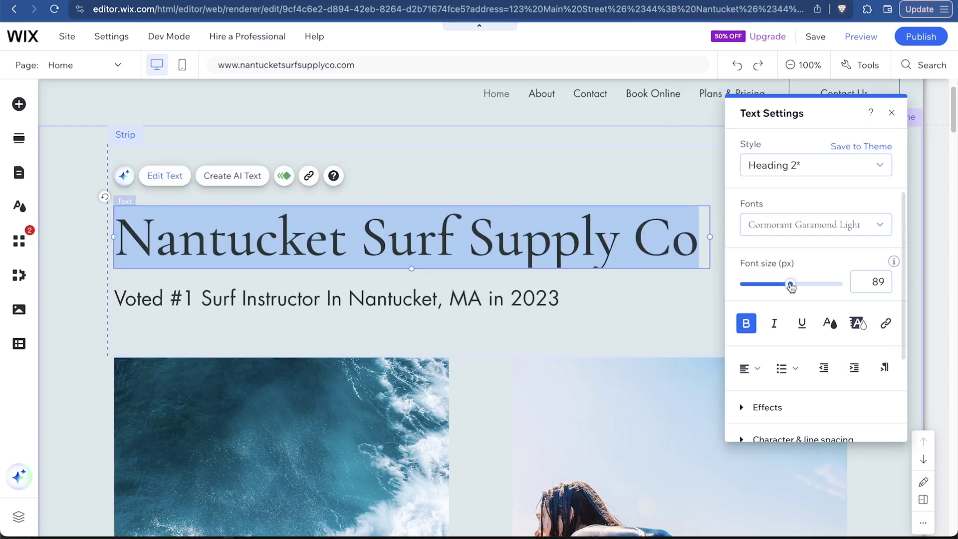
click(665, 329)
Center-align the heading and widen its text box to 984 px
scroll(661, 330, down, 1)
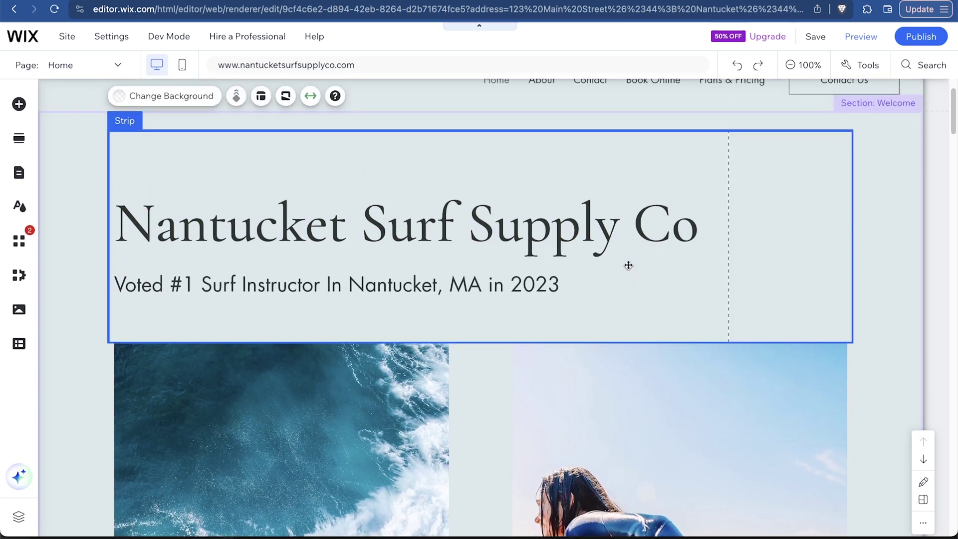
double_click(621, 226)
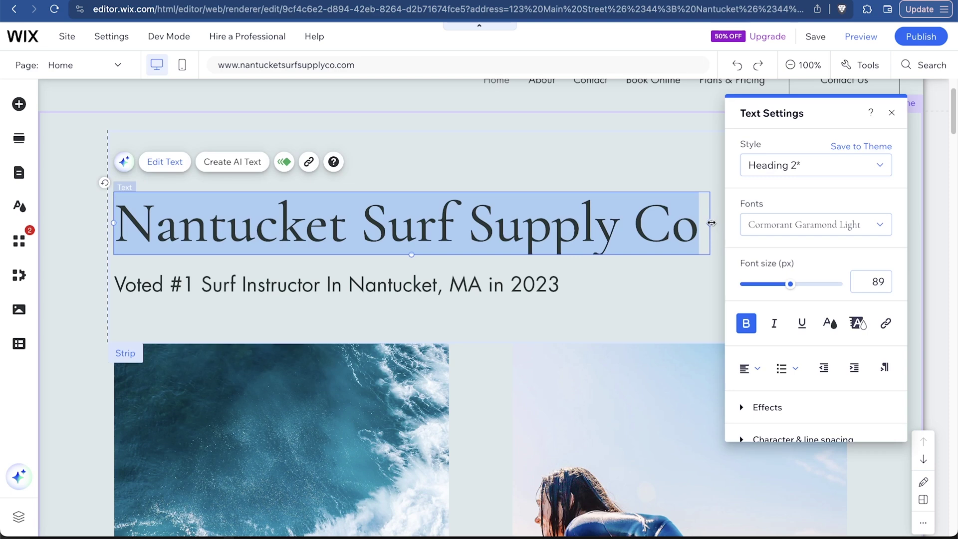
click(750, 369)
click(759, 398)
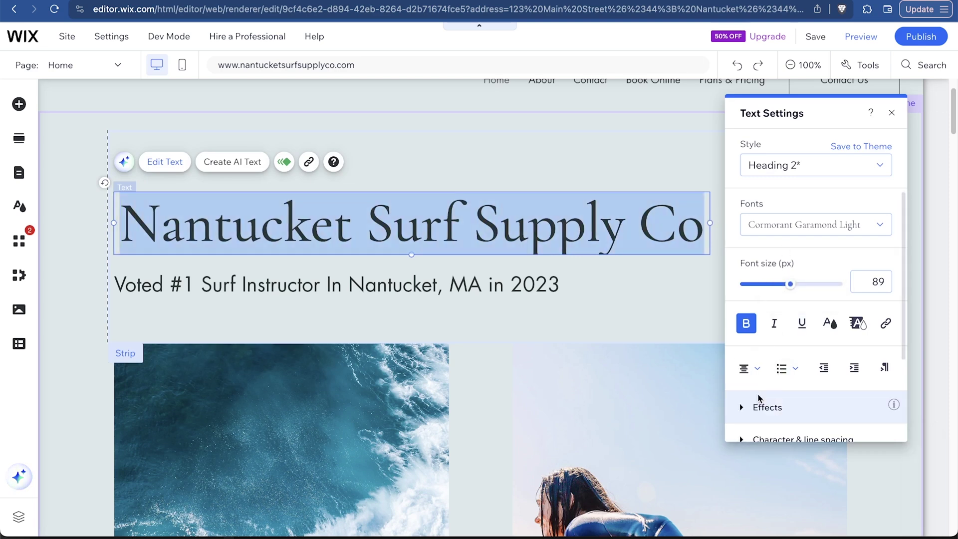
click(631, 321)
click(669, 238)
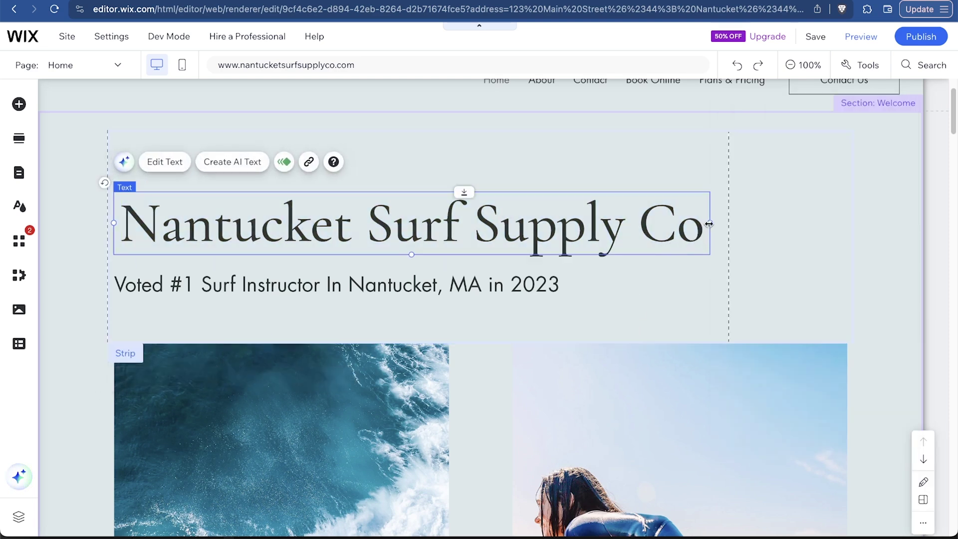
drag(709, 224, 734, 228)
click(567, 284)
Center-align the Voted #1 subtitle text
click(554, 282)
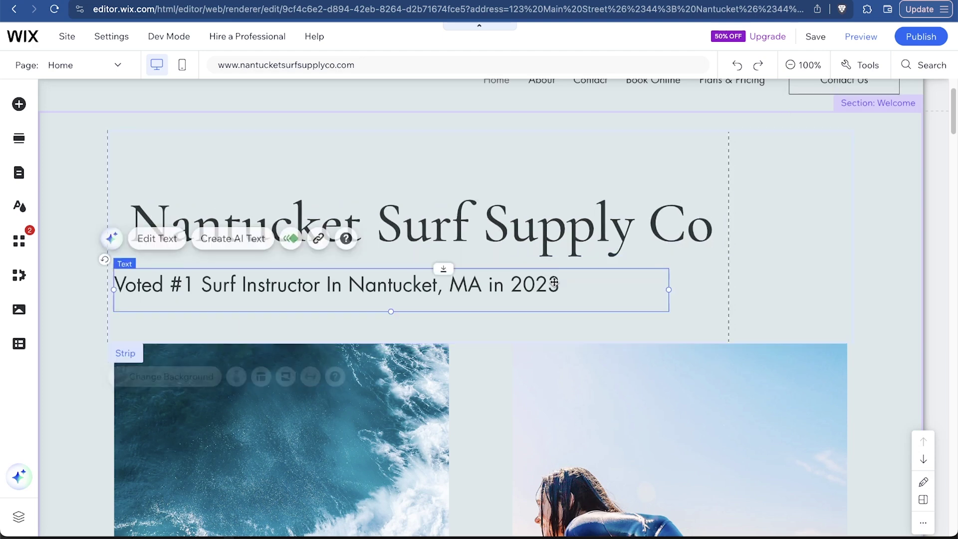
double_click(555, 283)
click(714, 368)
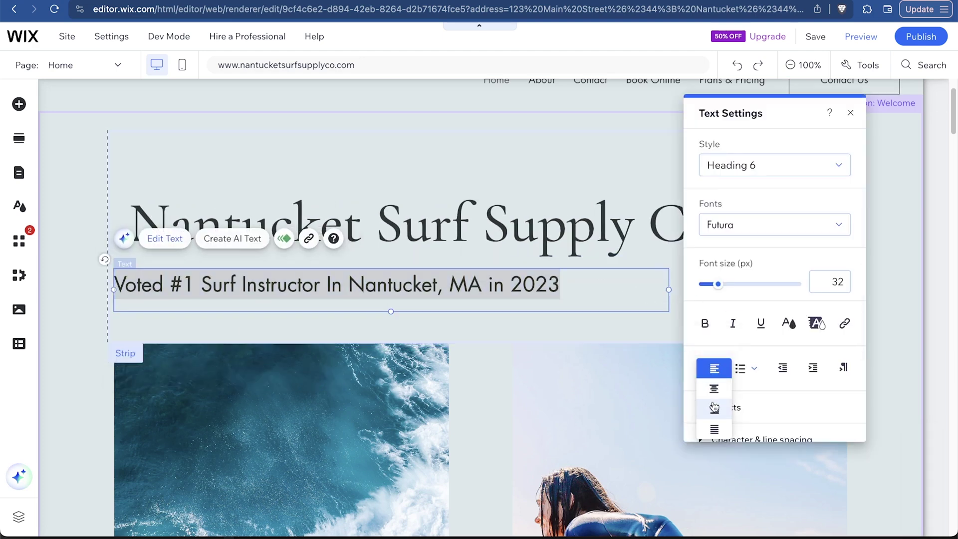
click(714, 389)
click(659, 291)
Nudge the surf photo strip slightly higher and try repositioning its photo columns
scroll(254, 303, down, 6)
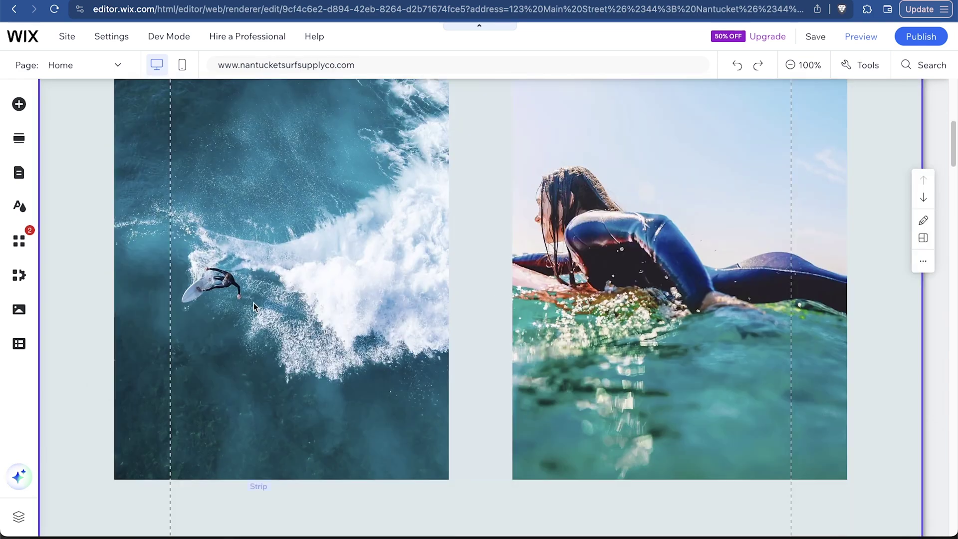
scroll(253, 303, down, 10)
scroll(254, 303, up, 4)
scroll(253, 303, down, 6)
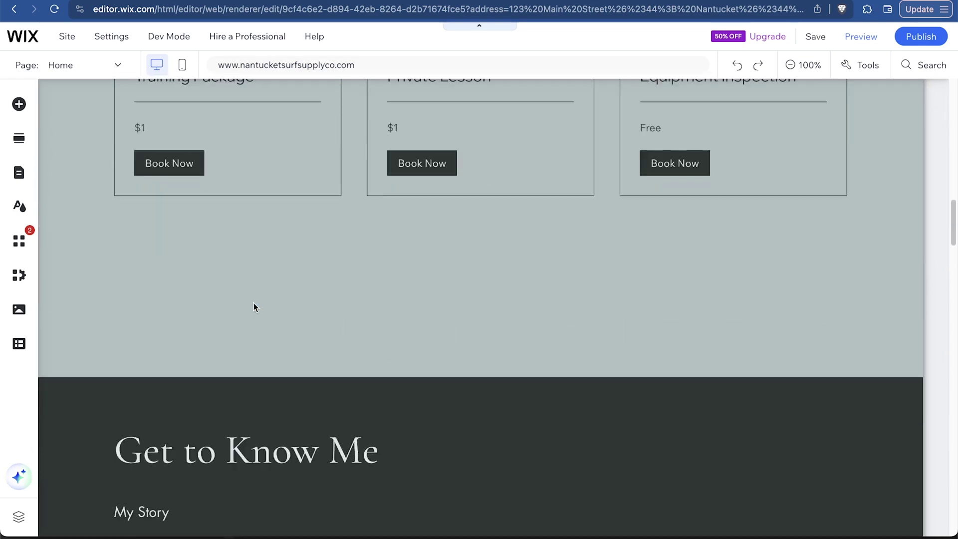
scroll(254, 303, down, 2)
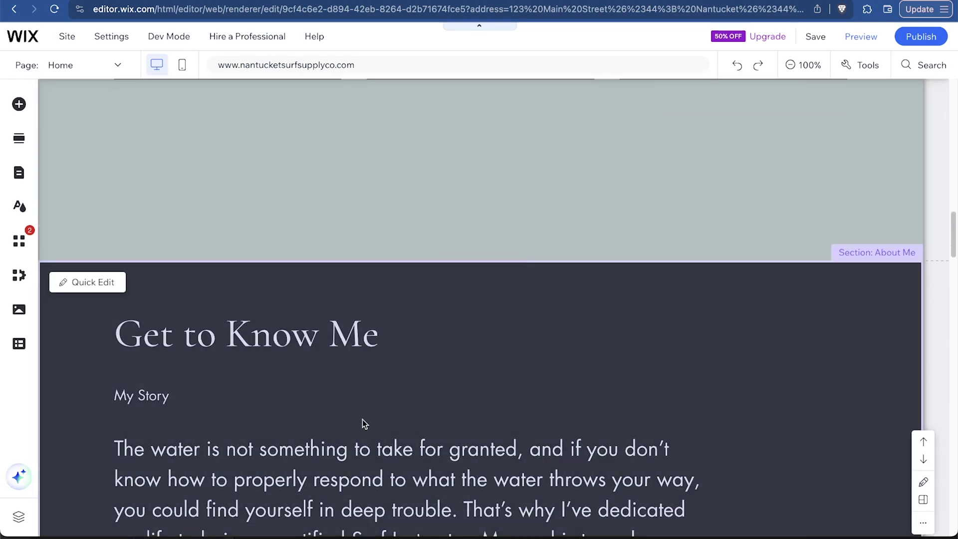
scroll(343, 383, up, 15)
scroll(343, 382, down, 2)
click(300, 343)
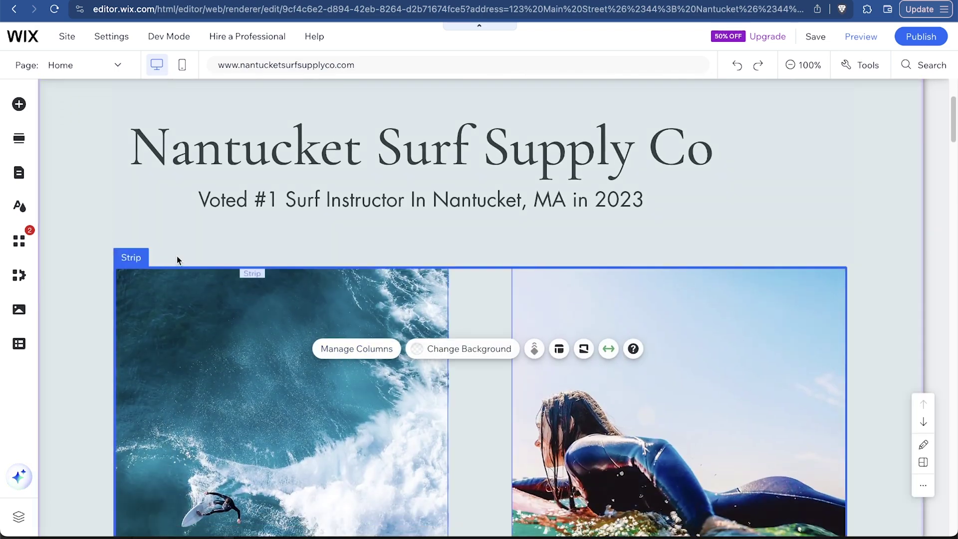
drag(136, 258, 136, 249)
click(332, 336)
drag(332, 336, 343, 359)
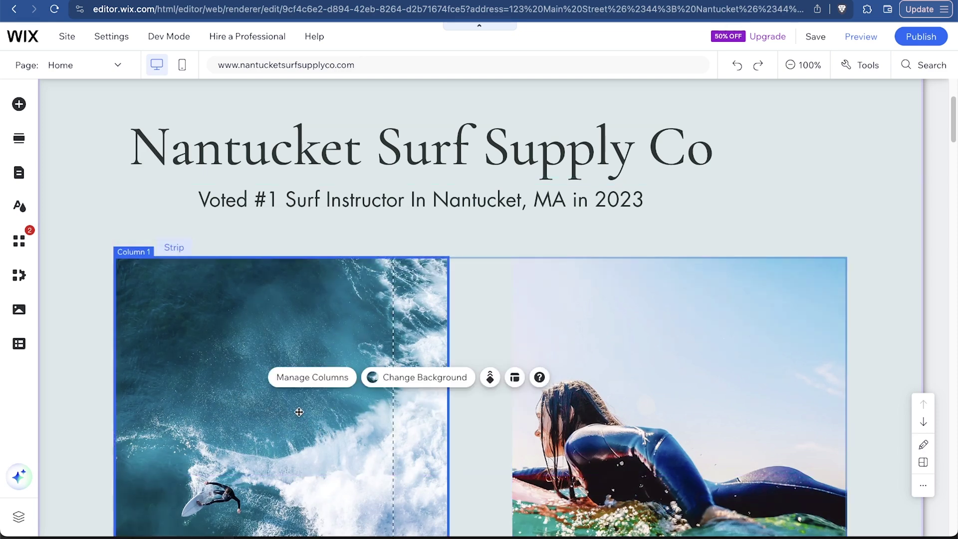
double_click(286, 438)
drag(286, 438, 368, 436)
scroll(132, 278, down, 4)
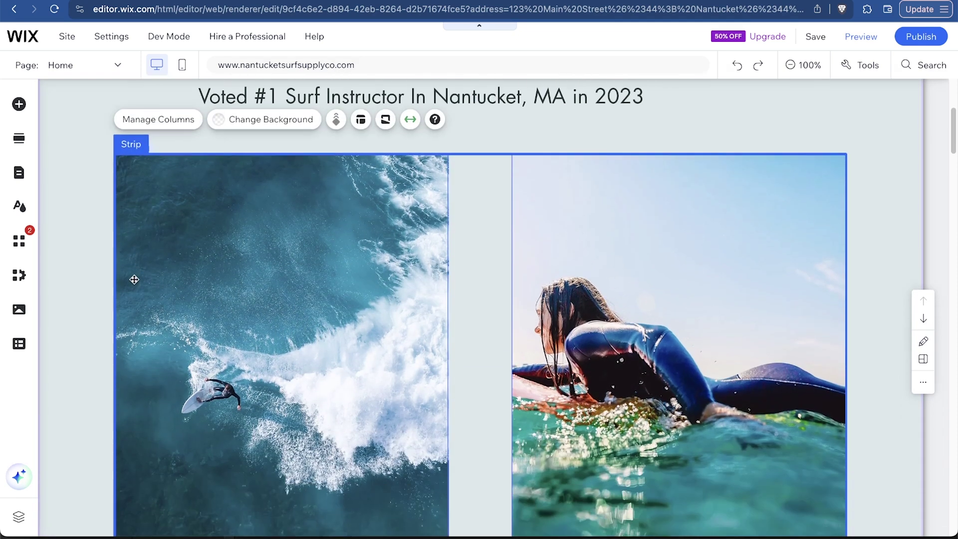
scroll(353, 361, up, 4)
Lower the header strip holding the title and tagline slightly
click(295, 195)
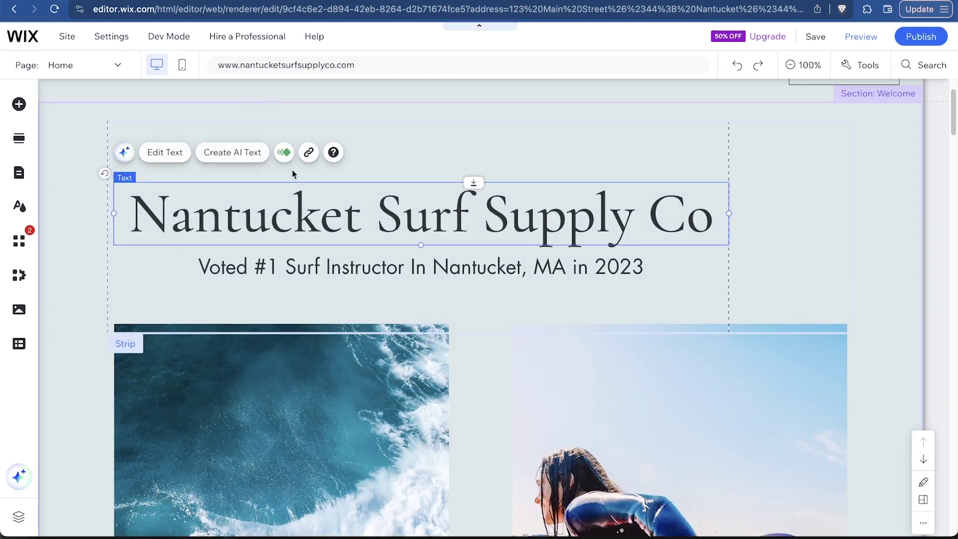
click(159, 266)
click(169, 141)
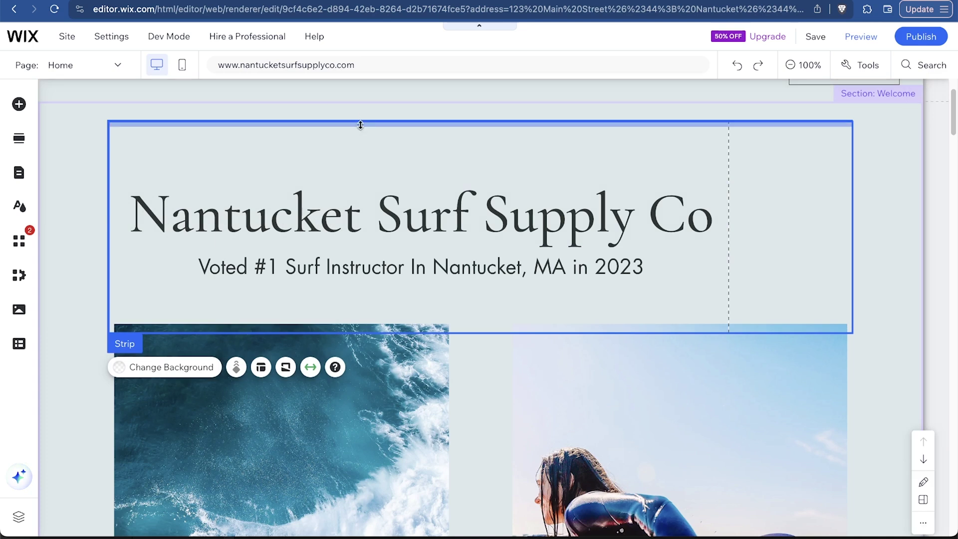
drag(361, 122, 359, 135)
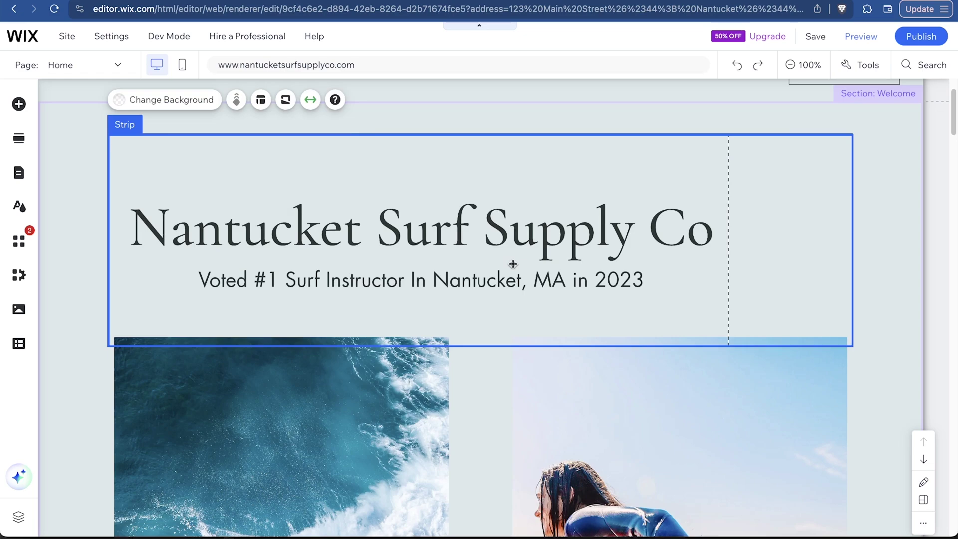
scroll(507, 280, down, 15)
Browse the shape, text, image and button elements in the Add Elements panel
scroll(402, 277, up, 12)
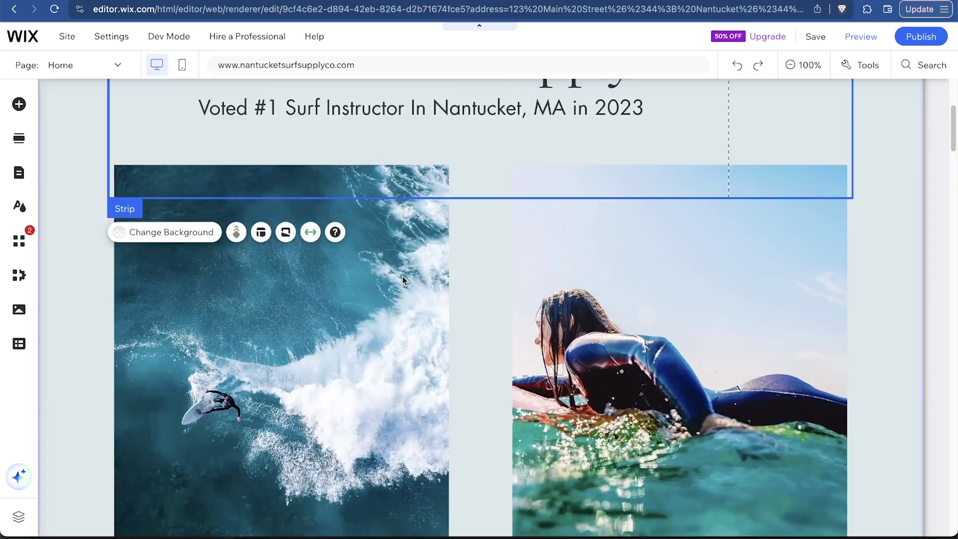
scroll(403, 276, down, 7)
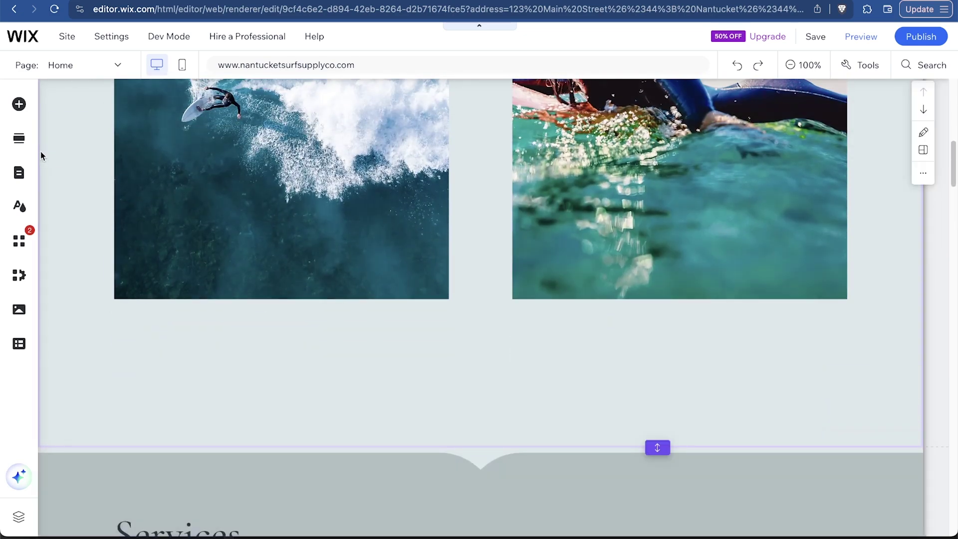
click(19, 104)
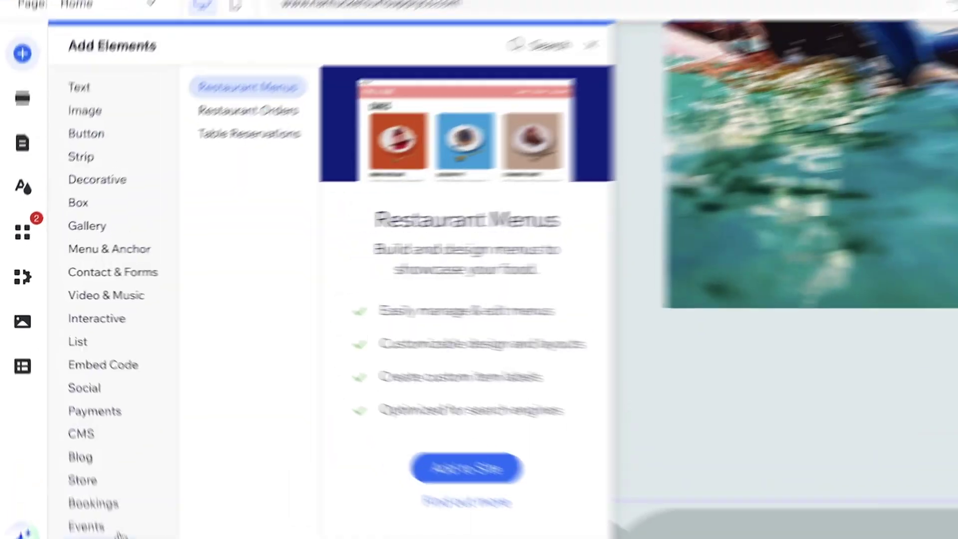
click(115, 180)
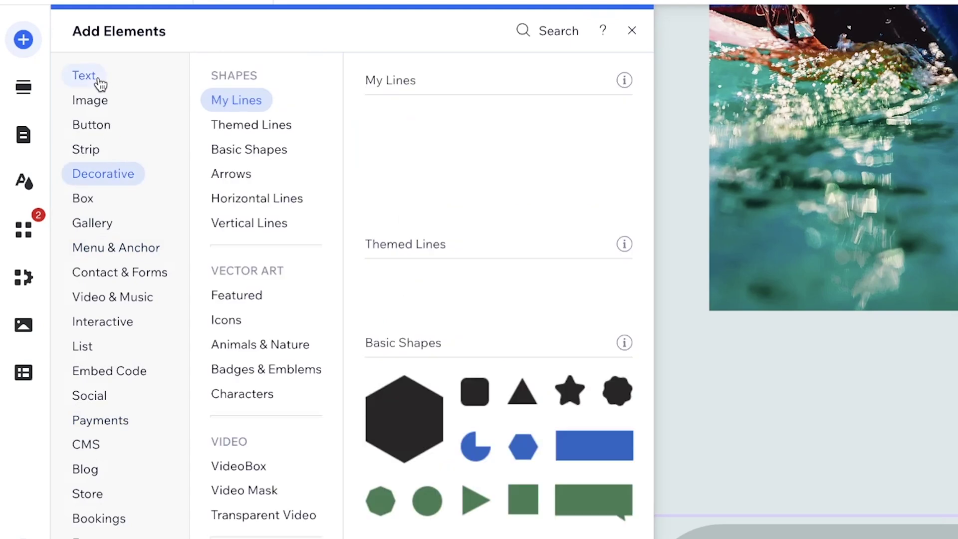
click(99, 81)
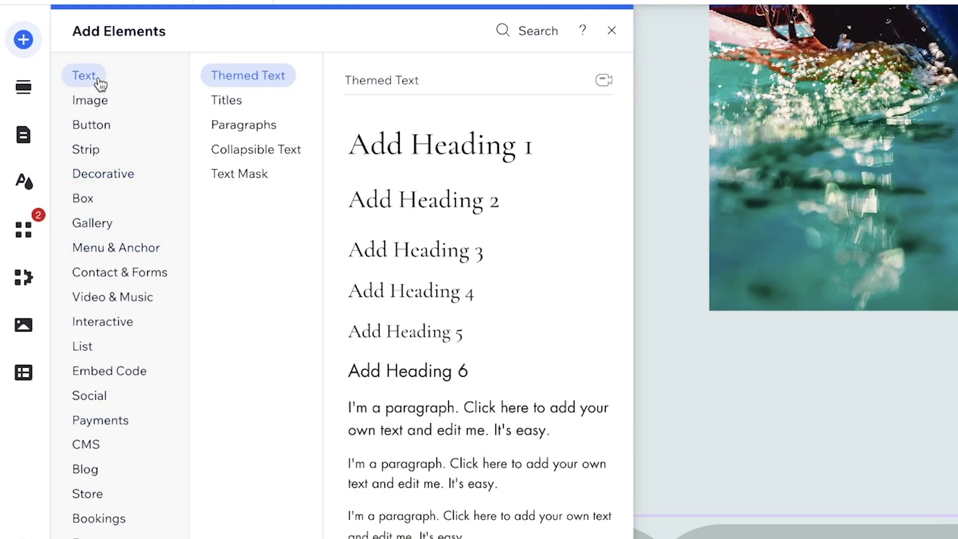
click(103, 99)
click(97, 126)
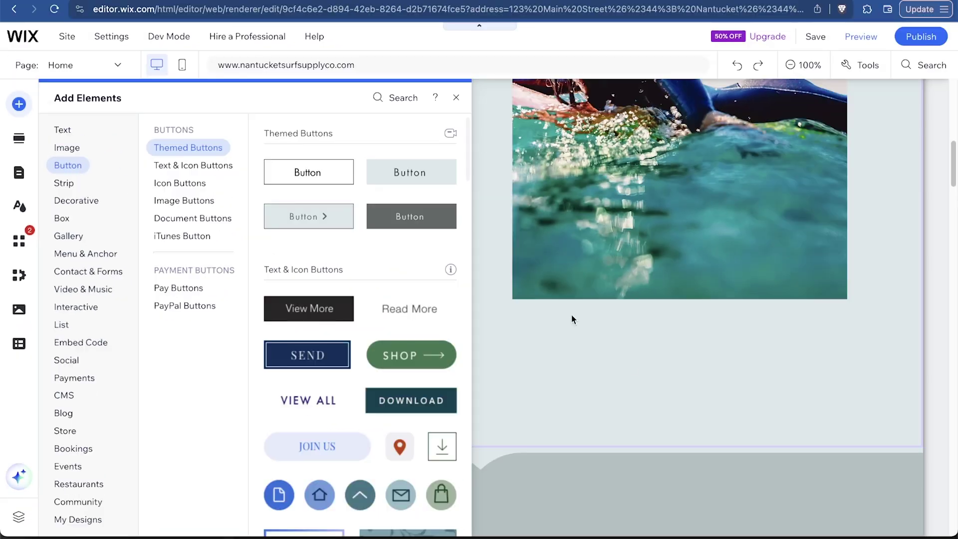
click(956, 469)
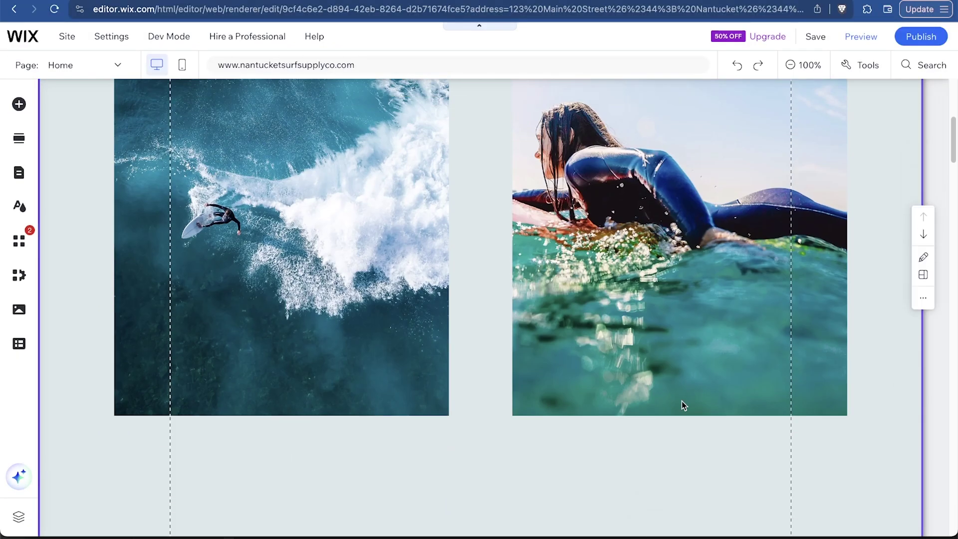
Place the arrow-style themed button centred just below the Voted #1 tagline
scroll(682, 406, up, 5)
scroll(682, 405, down, 2)
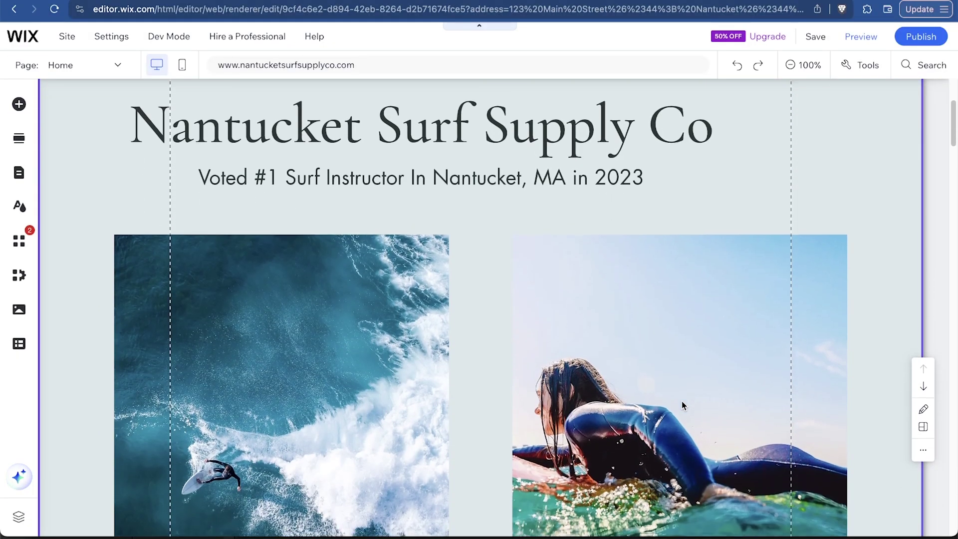
click(18, 106)
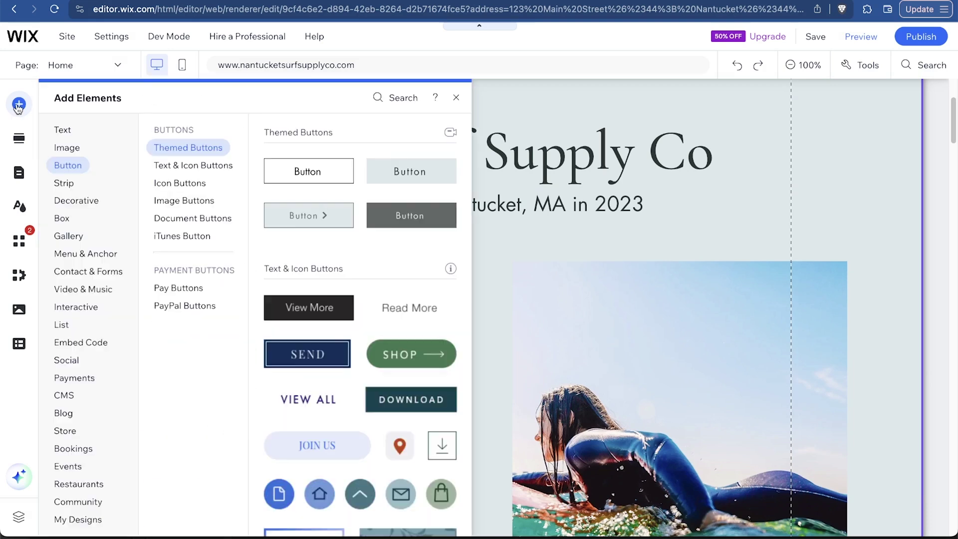
click(59, 152)
click(67, 166)
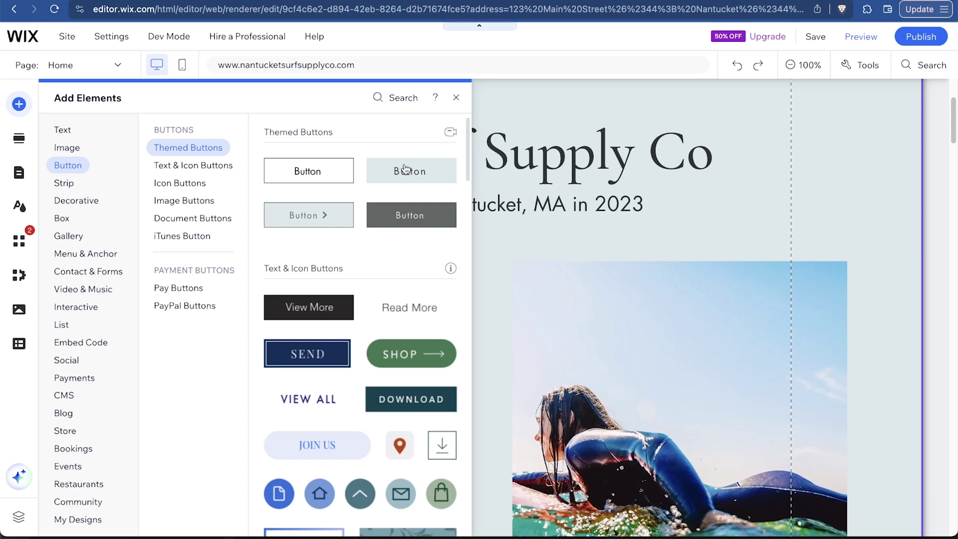
drag(298, 218, 418, 239)
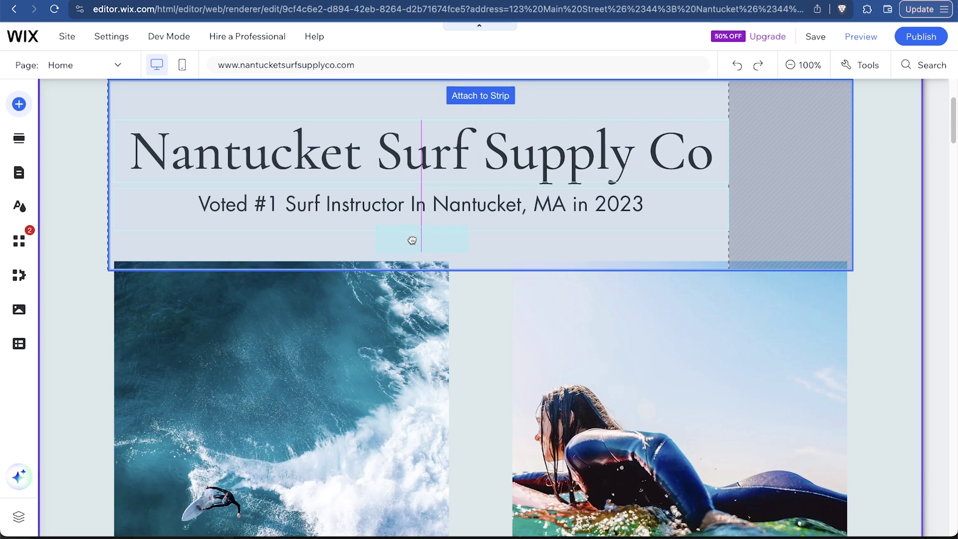
drag(412, 241, 412, 240)
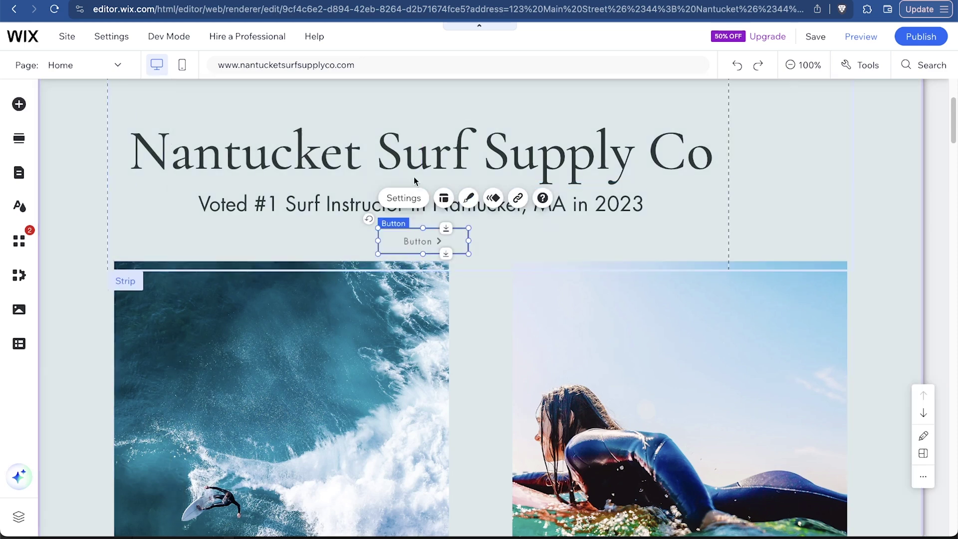
double_click(425, 242)
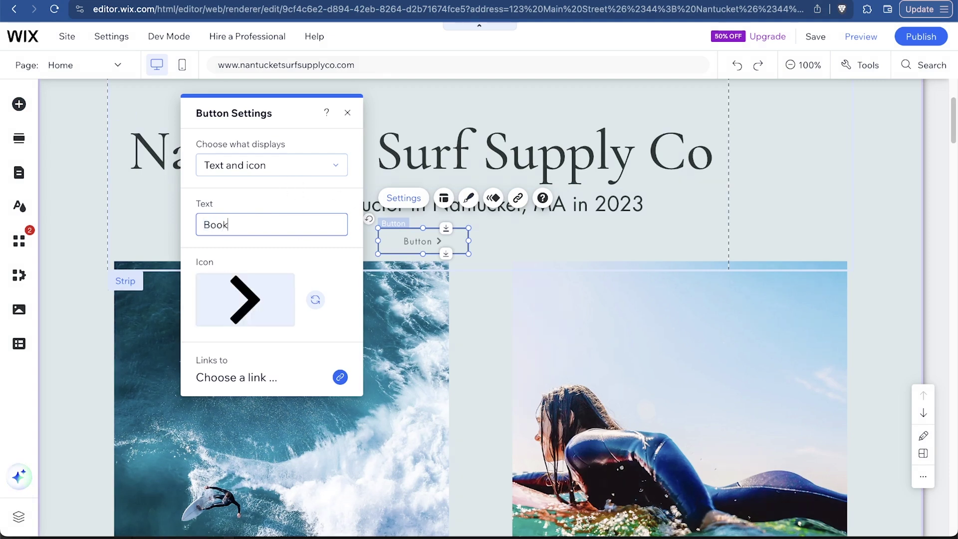
Label the button 'Book Now' and link it to the home page's Service List section
click(247, 374)
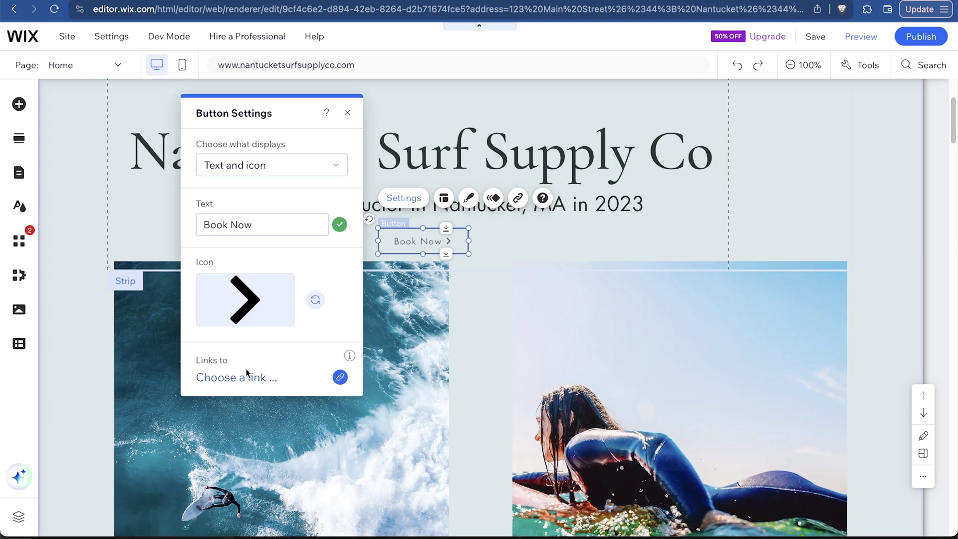
click(248, 380)
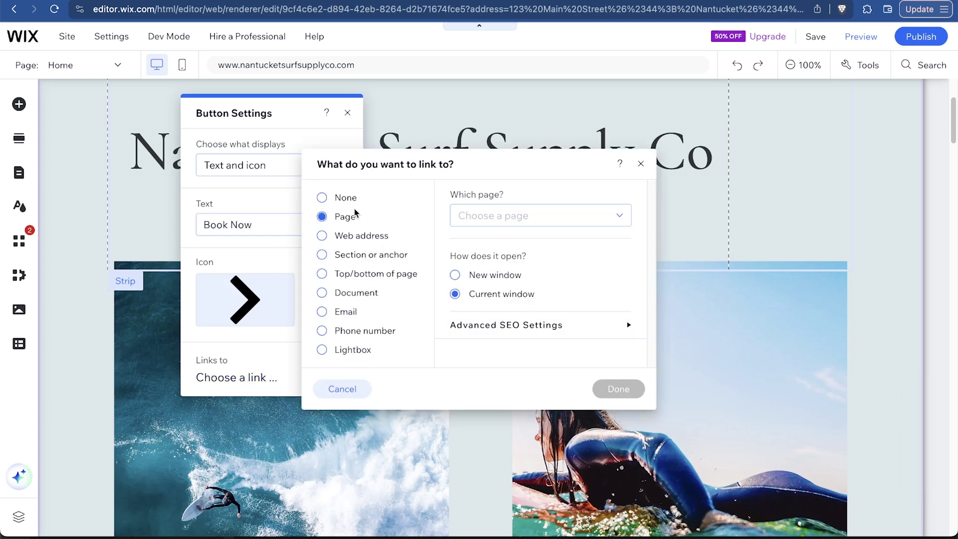
click(363, 258)
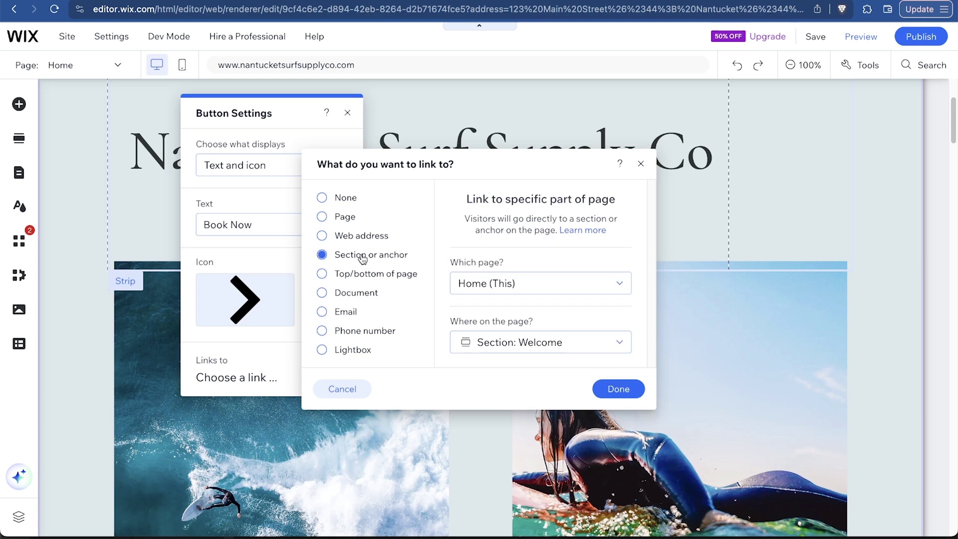
click(521, 342)
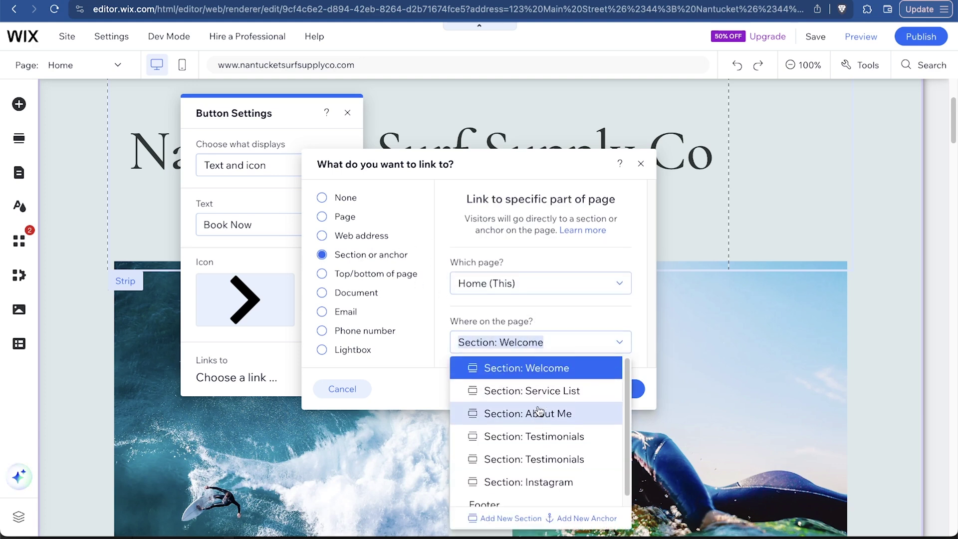
click(558, 390)
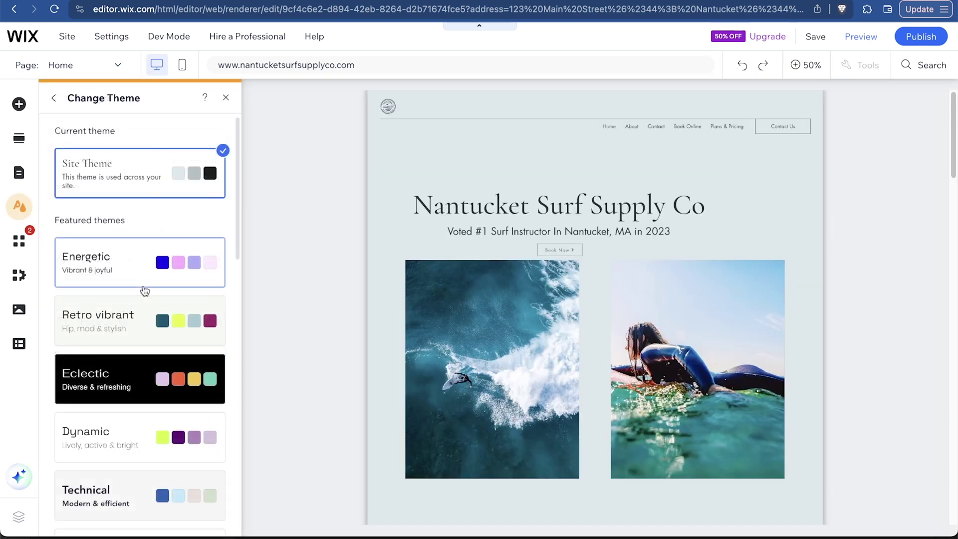
Apply the Technical theme from the featured themes and go back to the Site Design overview
scroll(143, 284, down, 6)
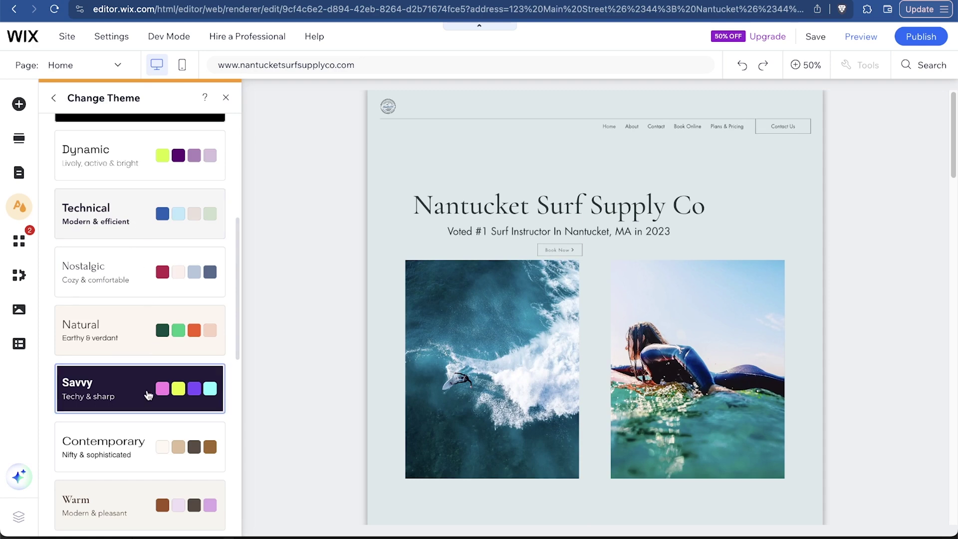
scroll(148, 396, up, 5)
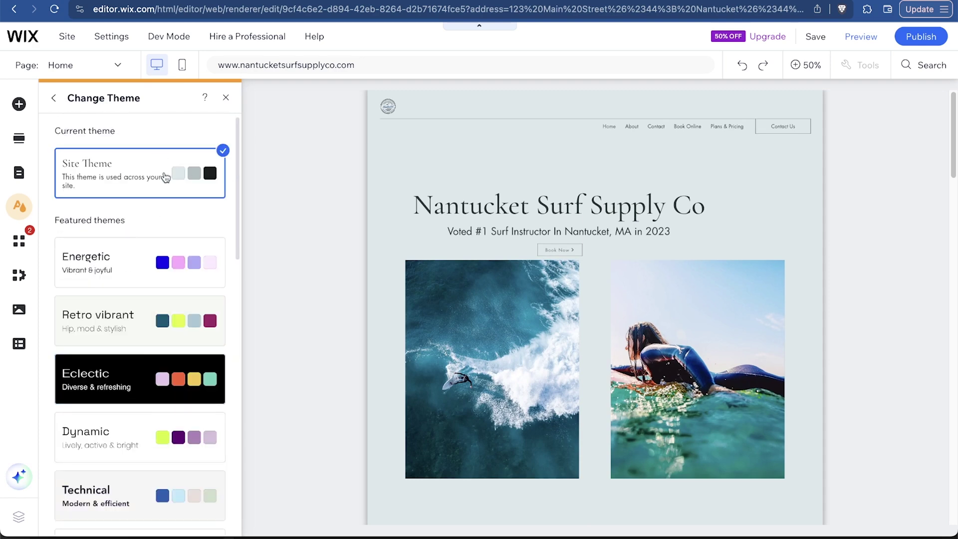
scroll(136, 377, down, 5)
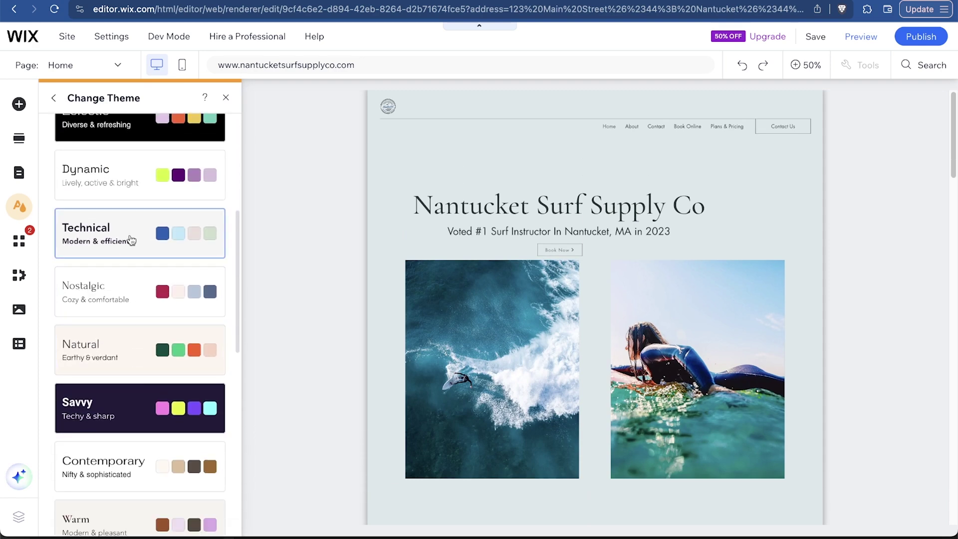
click(131, 241)
scroll(131, 242, down, 5)
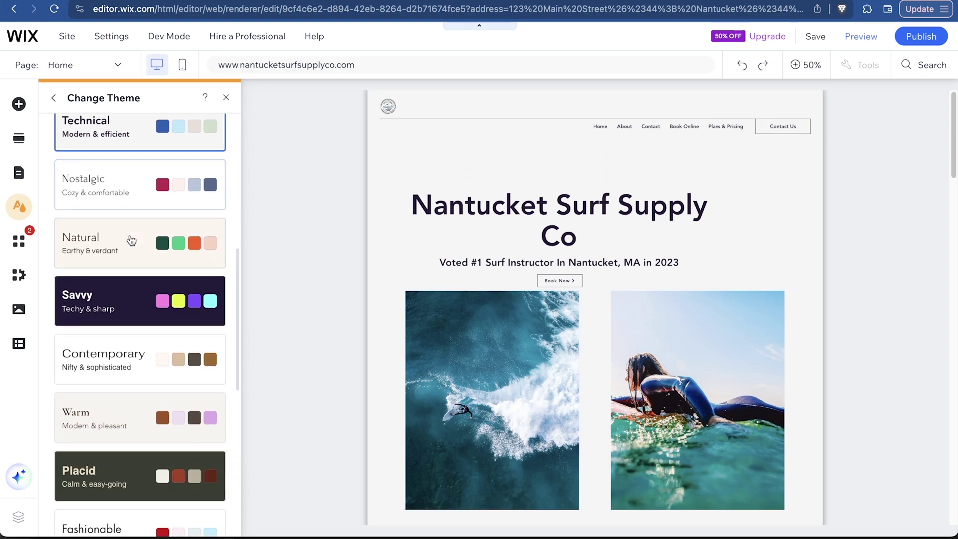
scroll(331, 217, down, 4)
scroll(308, 343, down, 4)
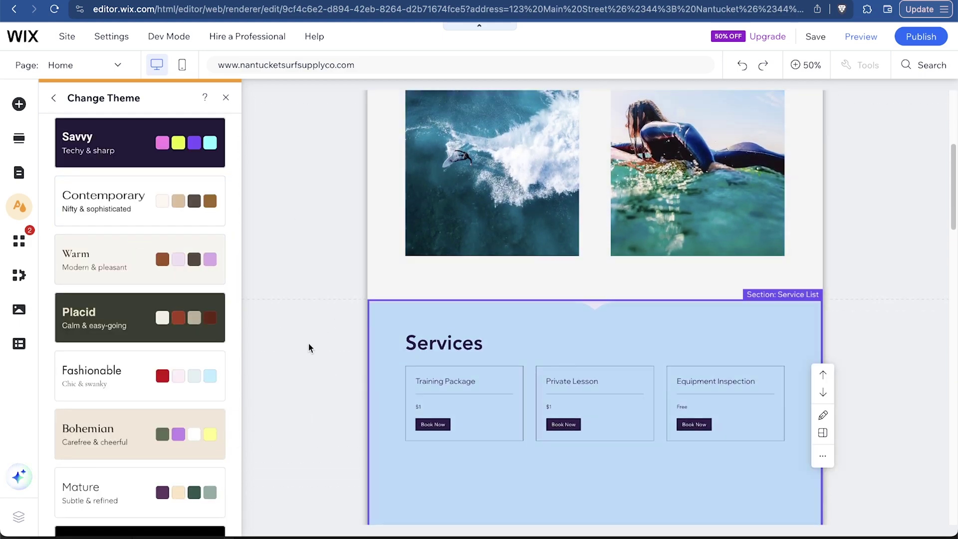
scroll(309, 343, up, 10)
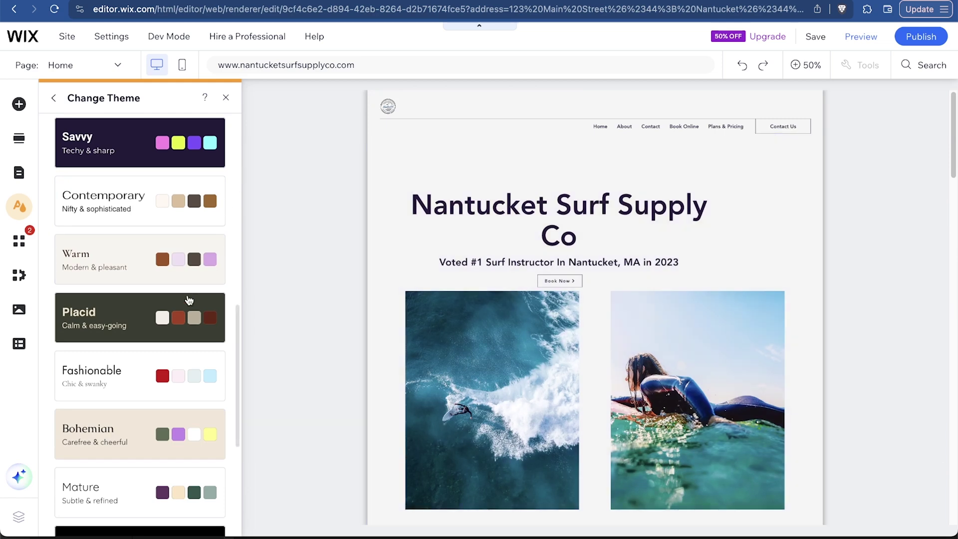
scroll(148, 303, up, 3)
scroll(148, 303, up, 5)
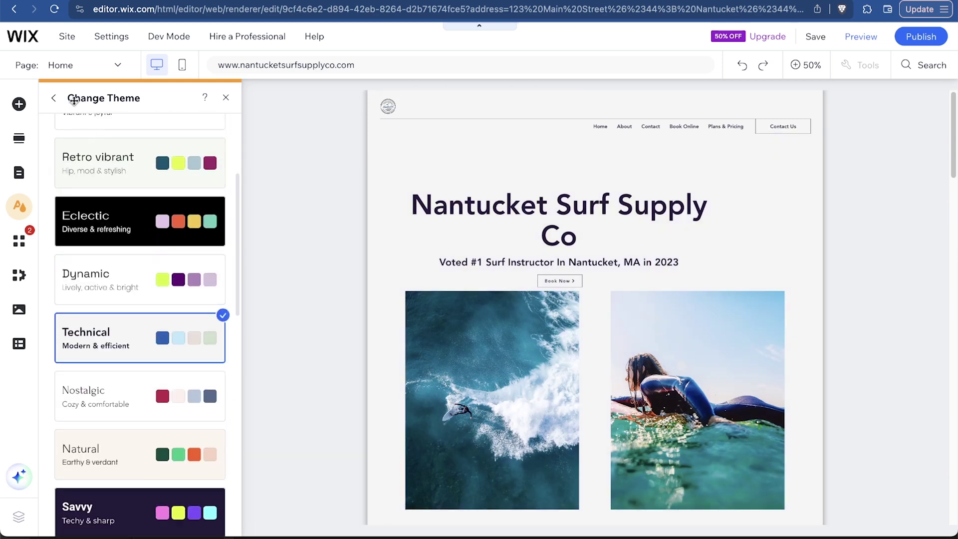
click(54, 99)
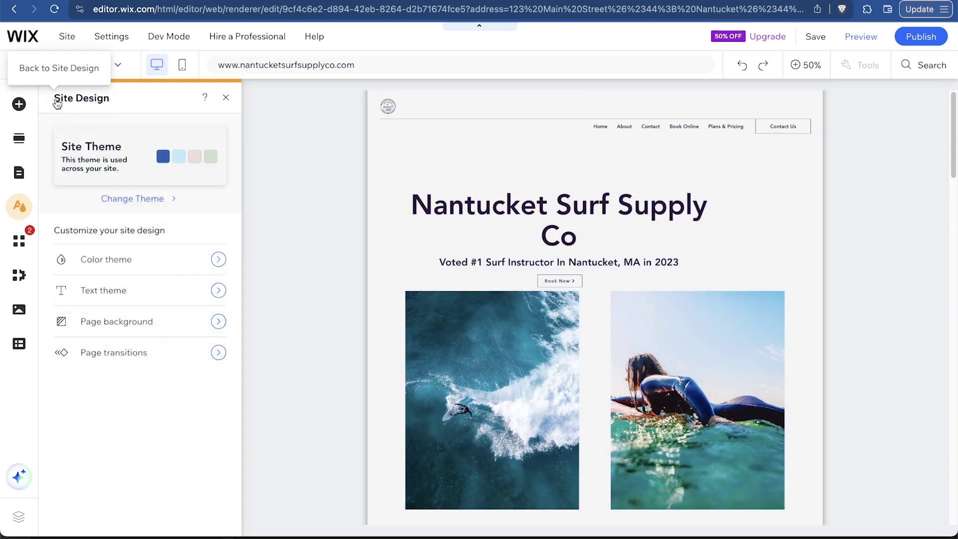
click(163, 171)
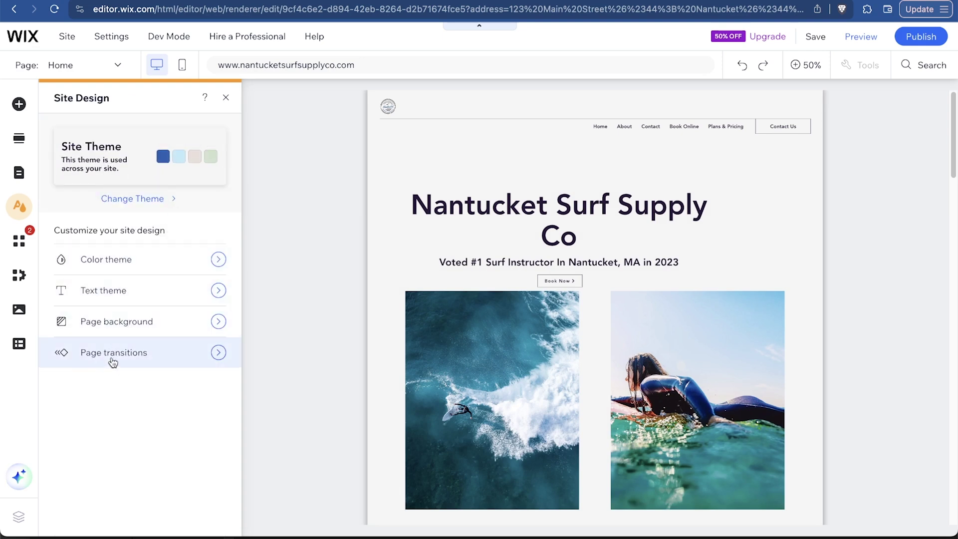
Lighten the first (blue) accent colour in the site's colour theme
click(149, 274)
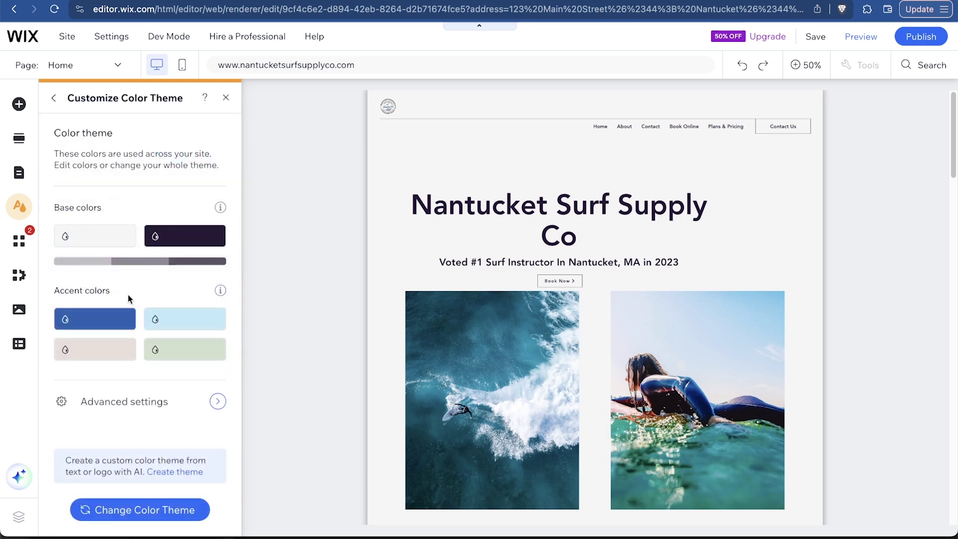
click(109, 323)
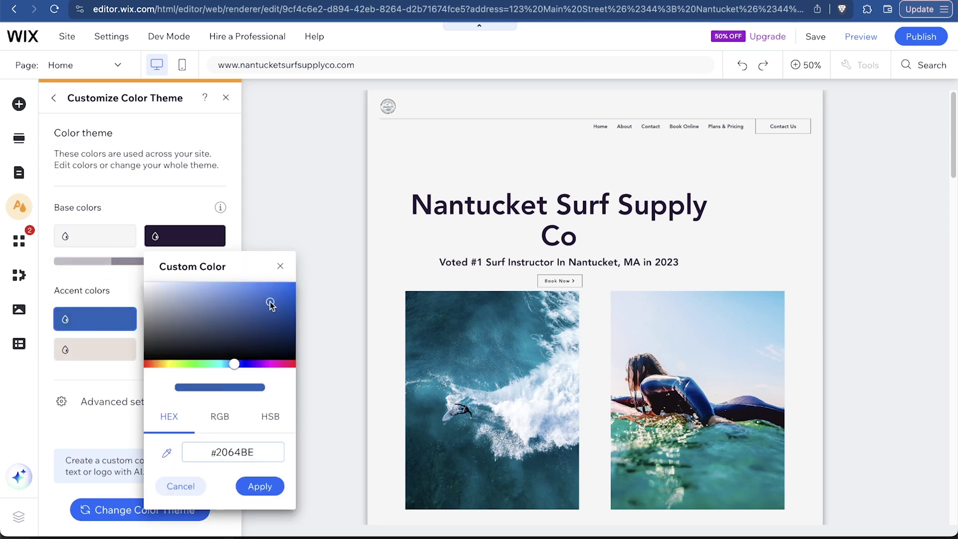
drag(270, 303, 264, 299)
click(255, 487)
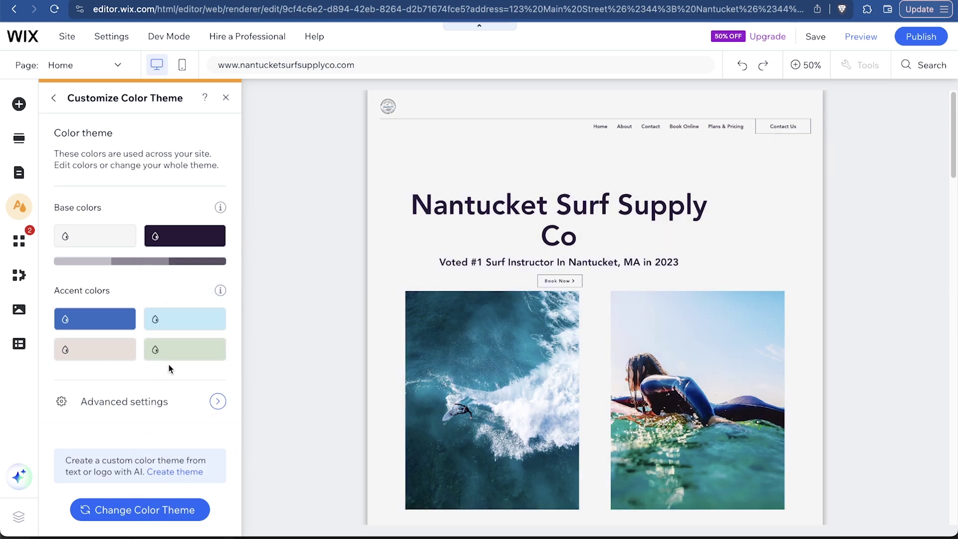
Change the fourth, pale green accent colour to a teal shade (#90E0DF)
click(189, 351)
click(290, 392)
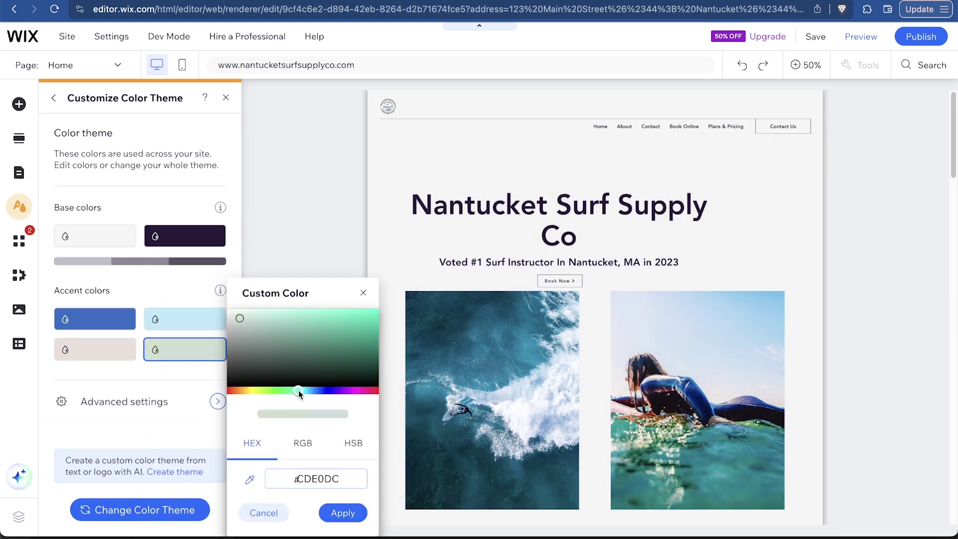
drag(281, 320, 280, 317)
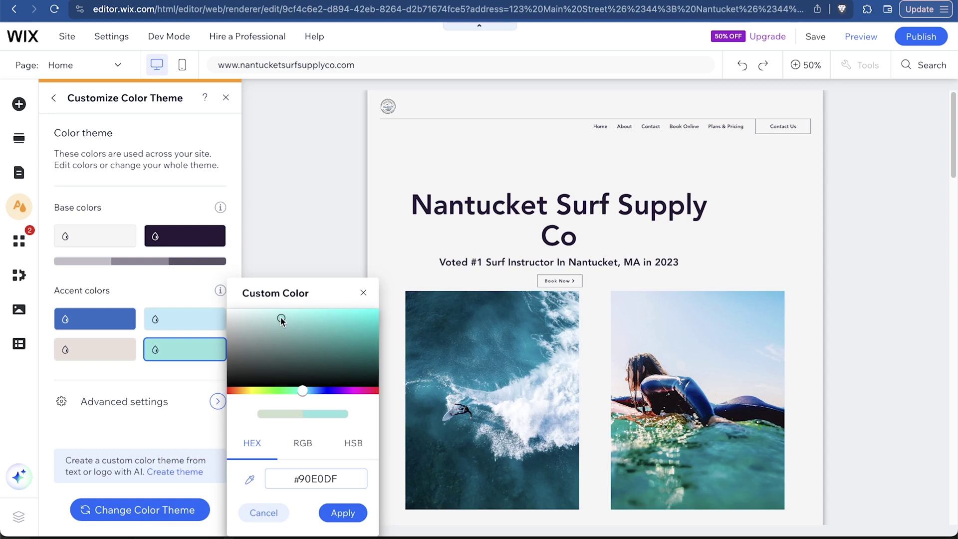
click(116, 369)
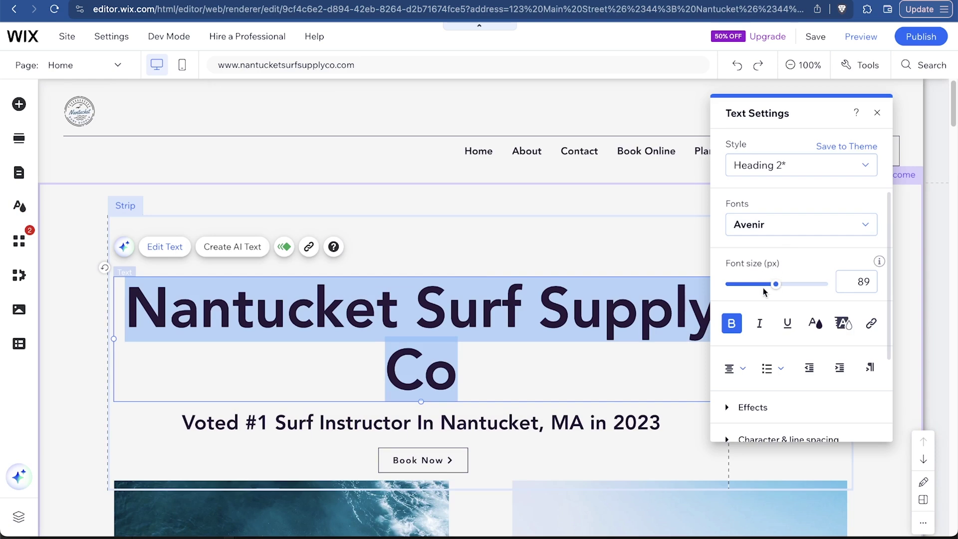
Reduce the Nantucket Surf Supply Co title to 74 px so it fits on one line
drag(776, 284, 768, 285)
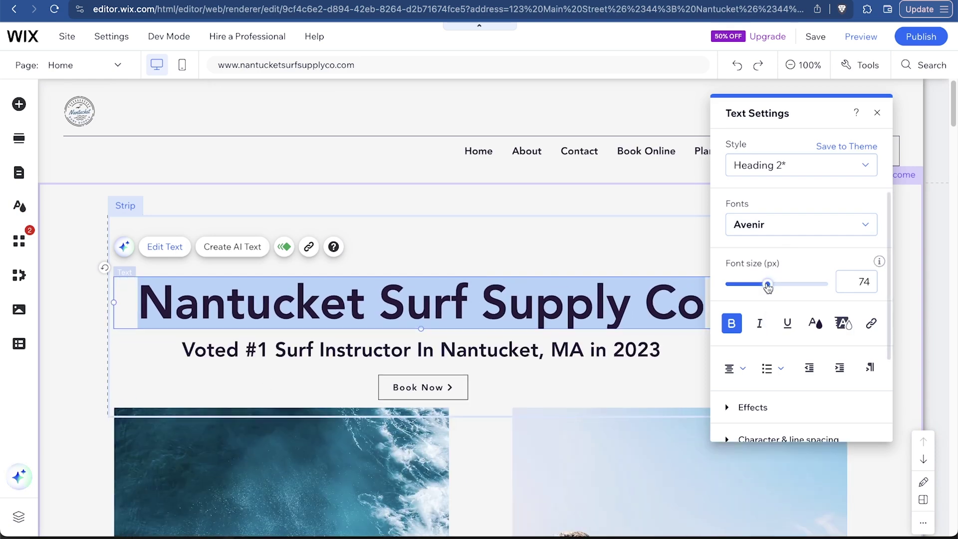
click(637, 259)
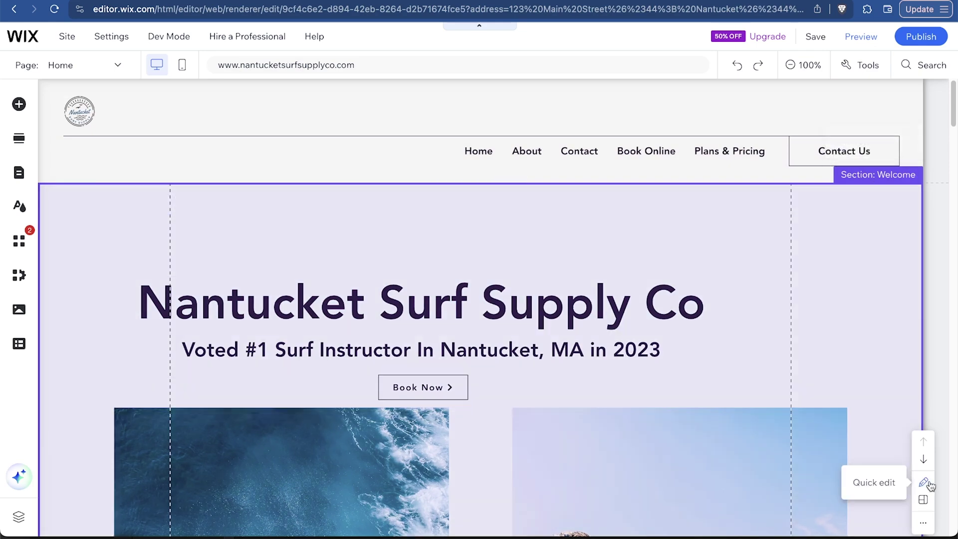
Preview plain colour backgrounds, such as light blue, for the Welcome section without applying one
click(924, 483)
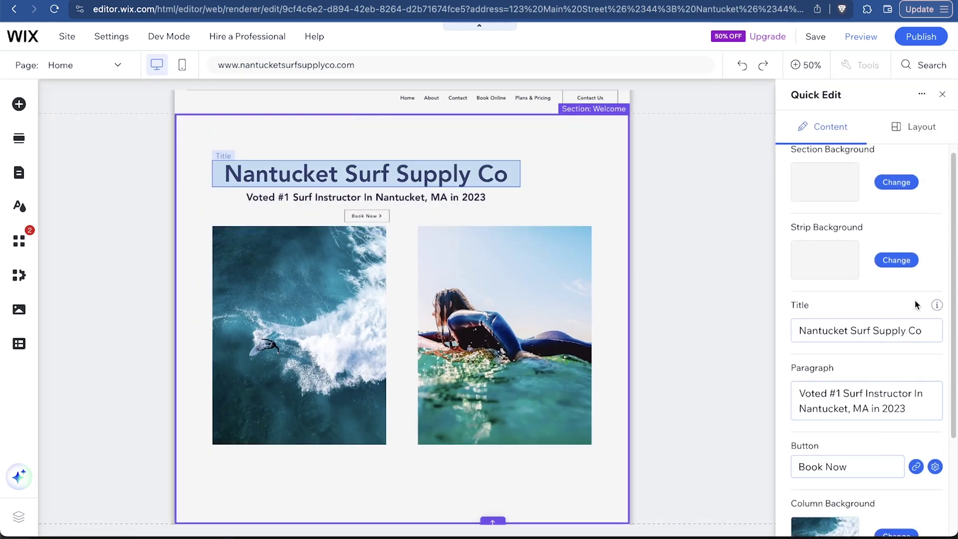
scroll(915, 299, up, 3)
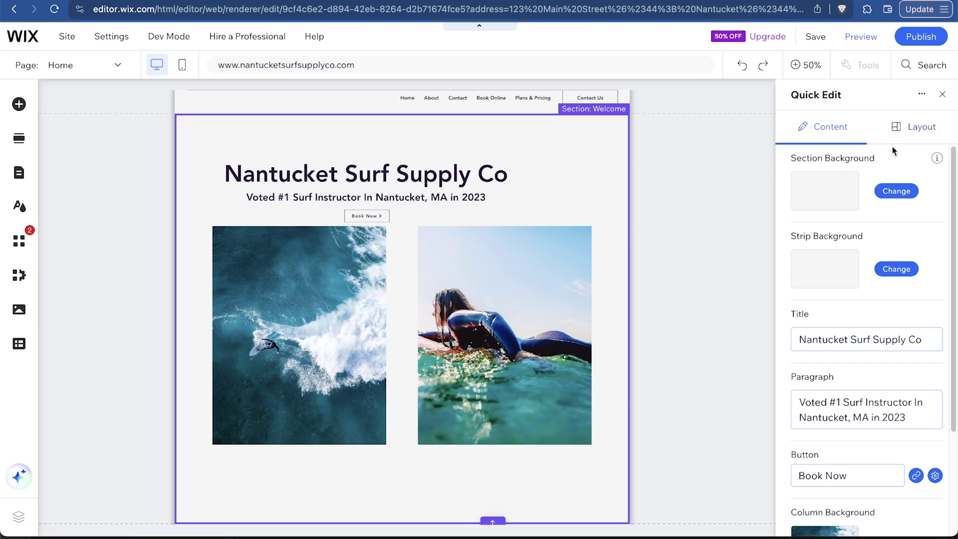
click(898, 195)
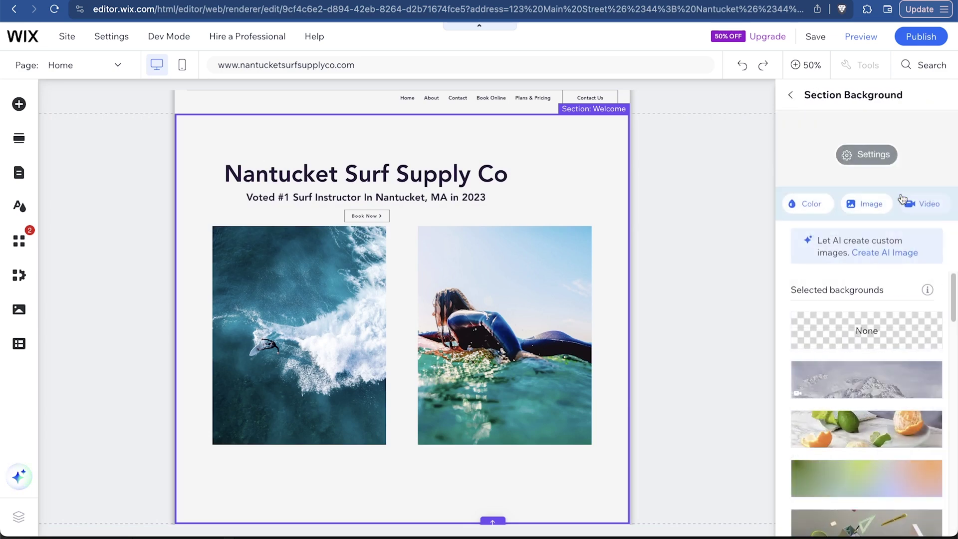
click(820, 205)
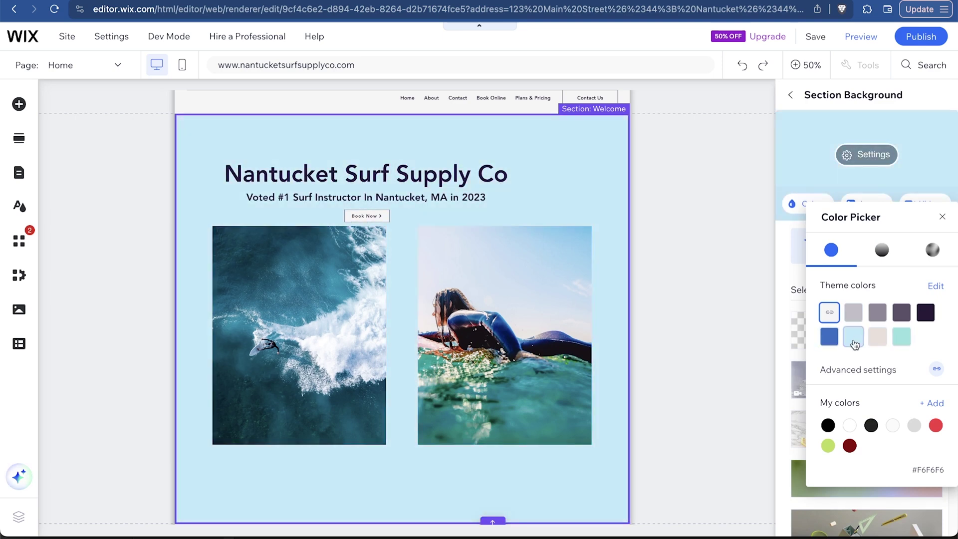
click(856, 344)
scroll(863, 357, down, 3)
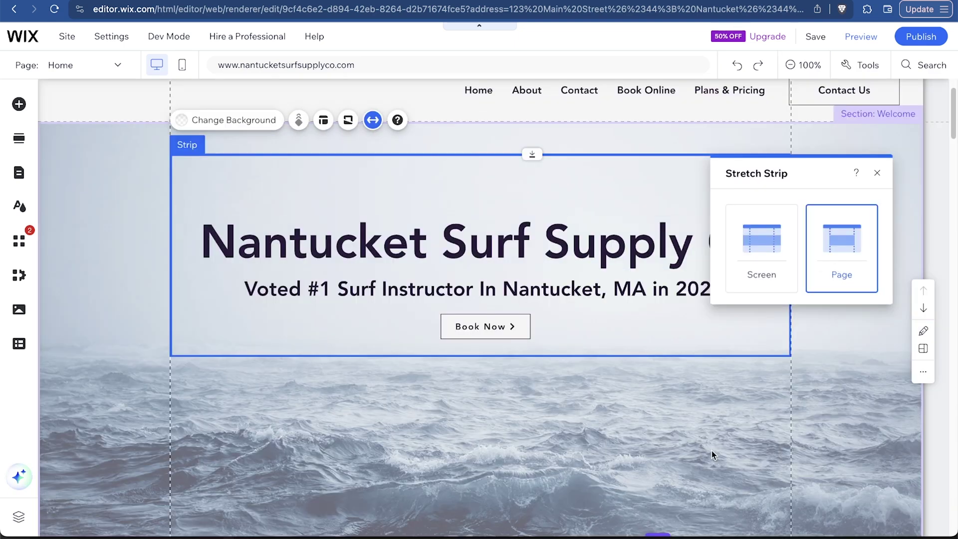
click(712, 451)
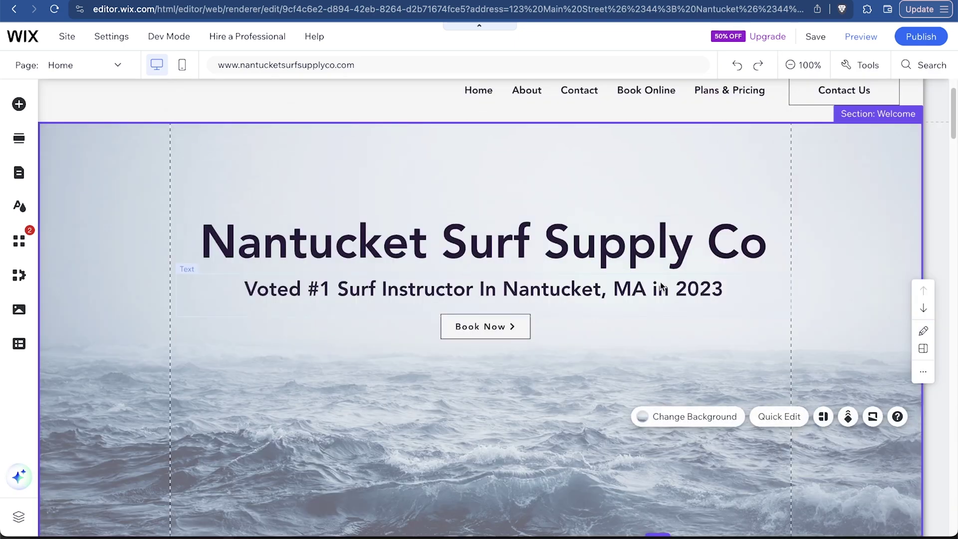
Set the first 'sur' search photo as the Welcome background and drag the section taller
click(881, 122)
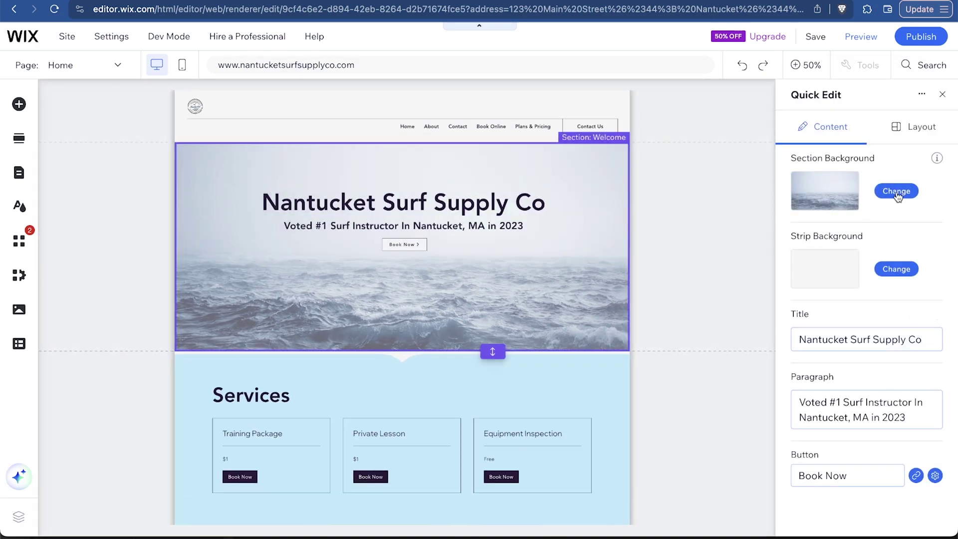
click(896, 193)
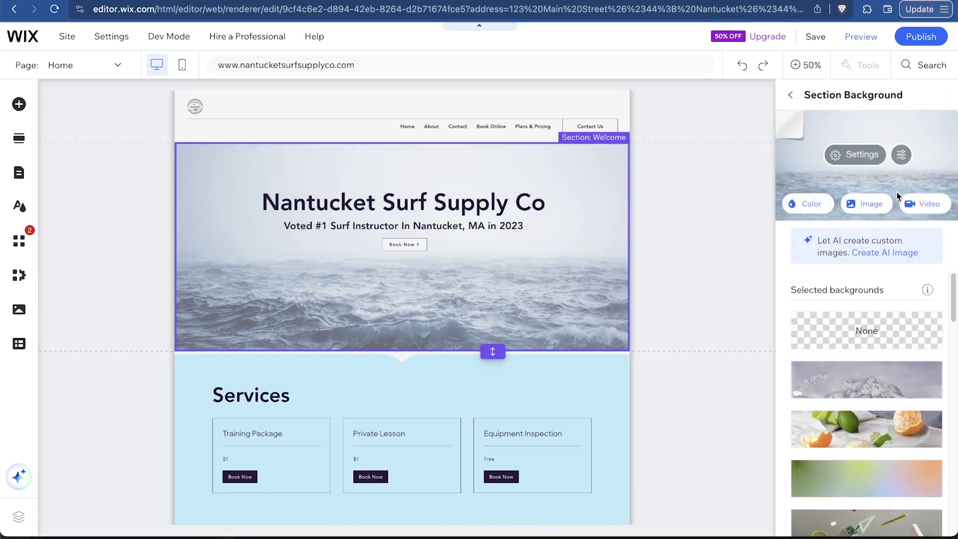
click(865, 205)
click(398, 111)
text(surfing)
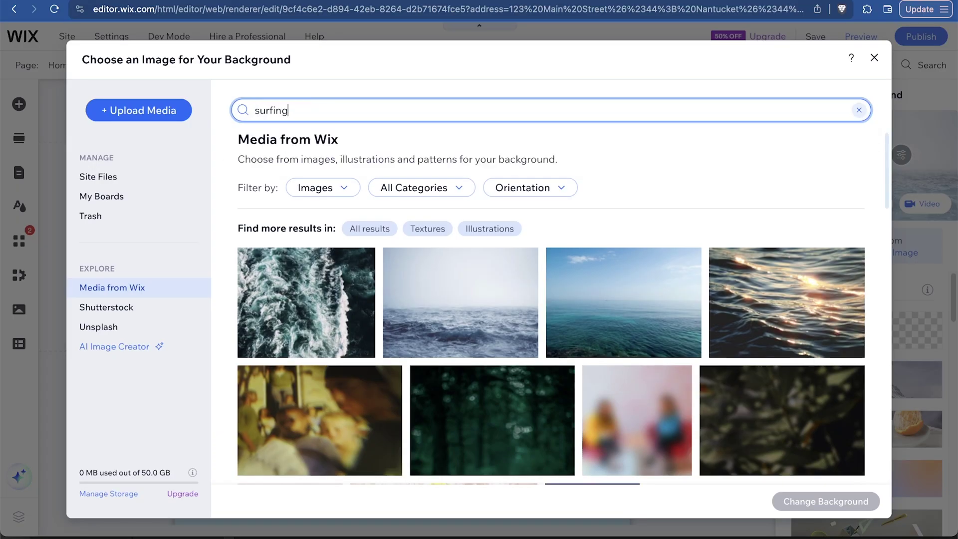
key(Return)
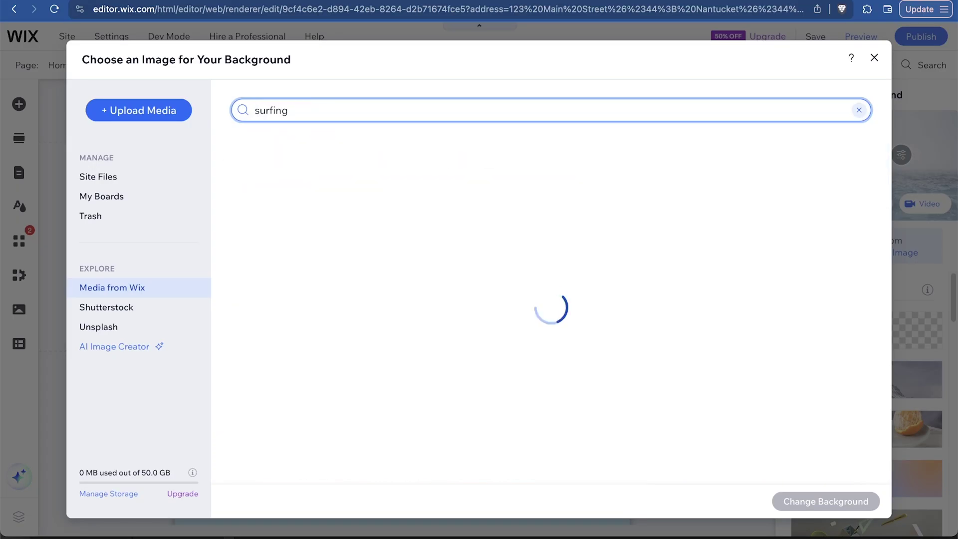
click(294, 256)
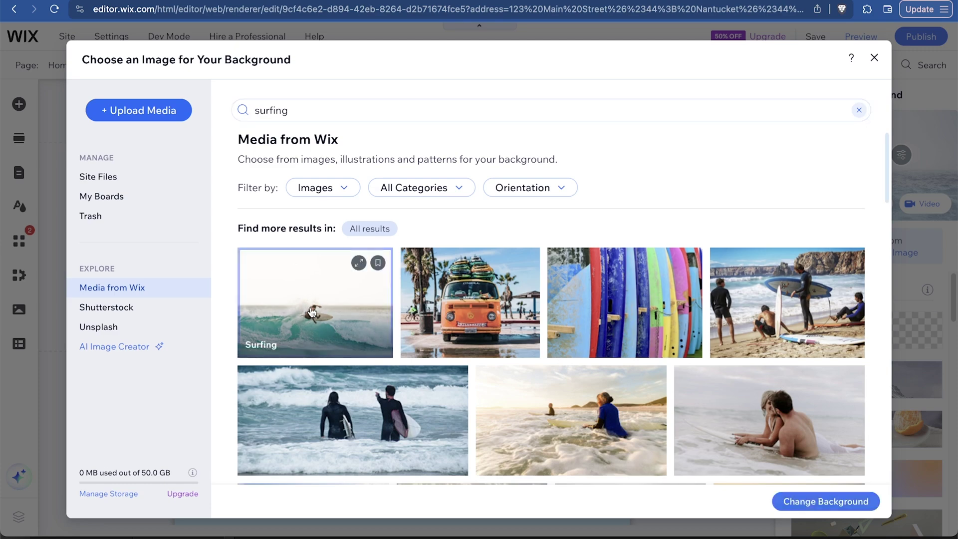
click(829, 502)
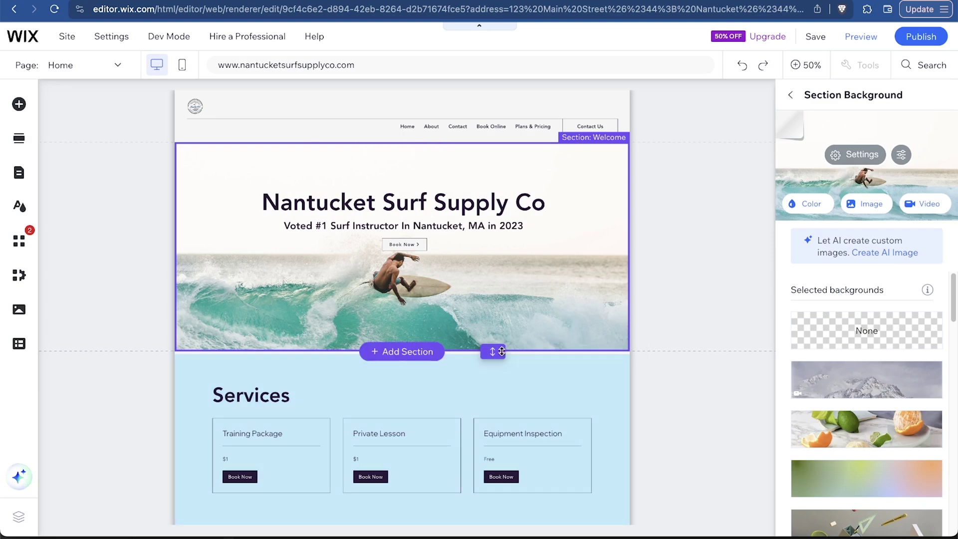
drag(493, 351, 500, 389)
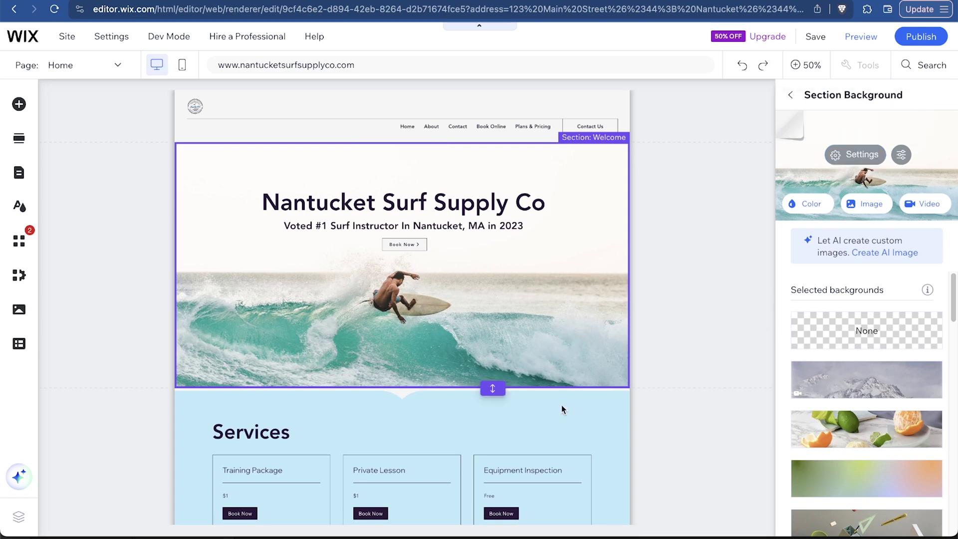
click(701, 406)
scroll(699, 406, down, 3)
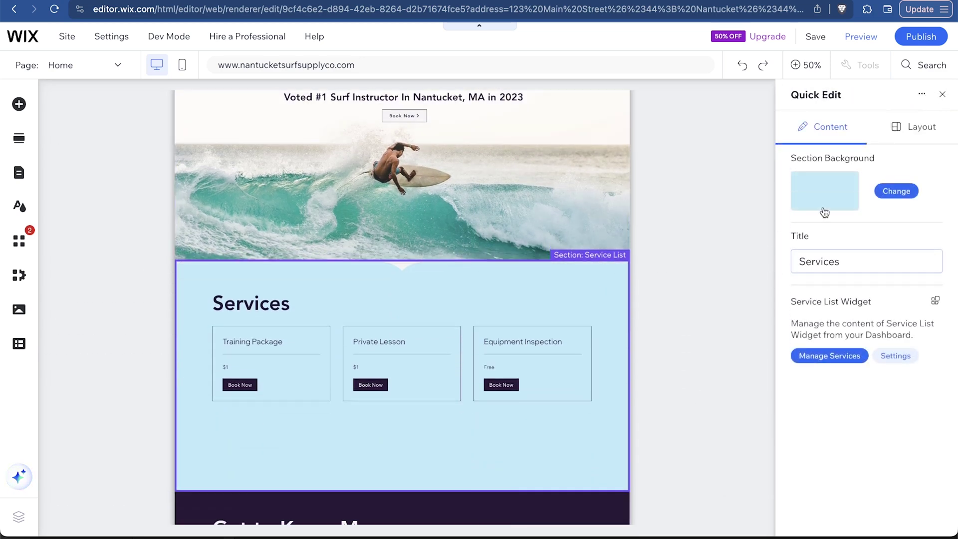
click(841, 190)
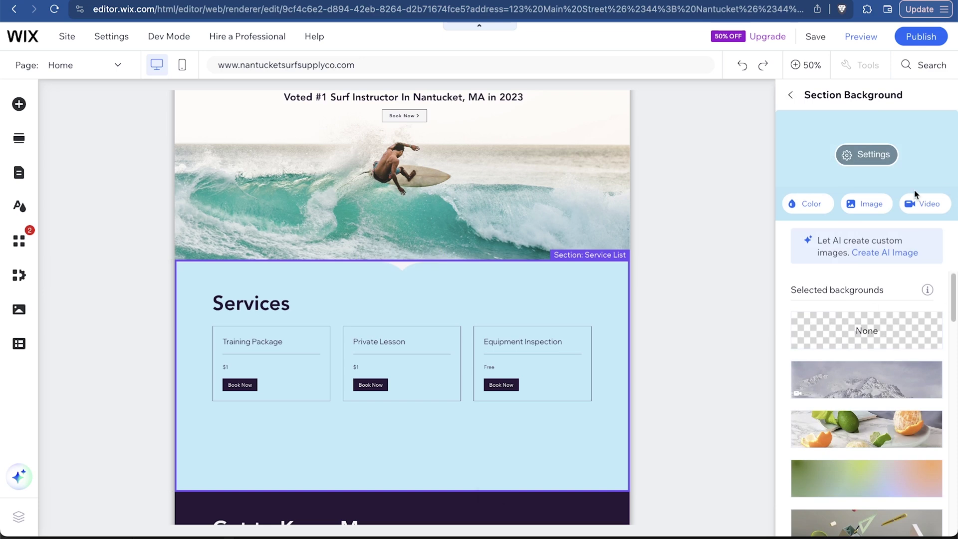
click(812, 206)
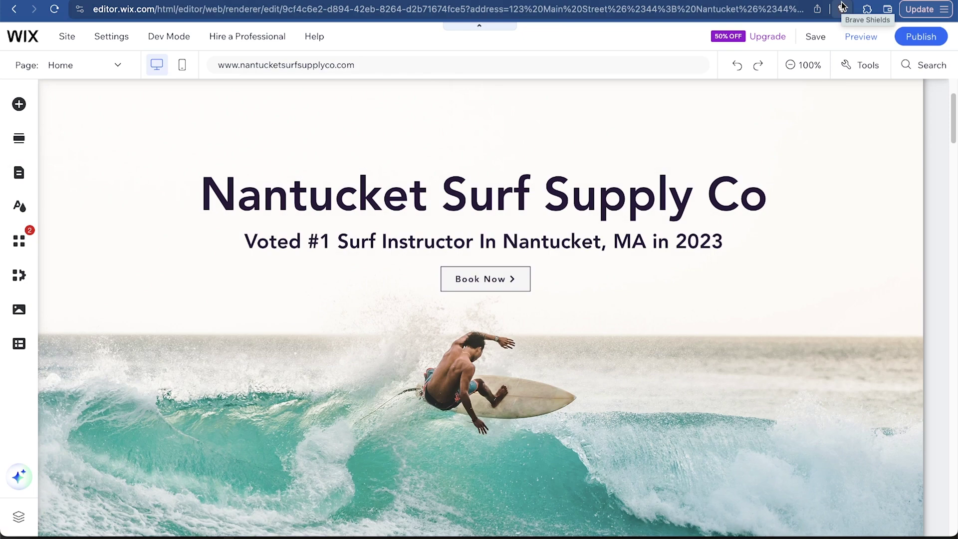
Run the mobile setup with a scrolling header, floating quick actions and no back-to-top button
click(183, 67)
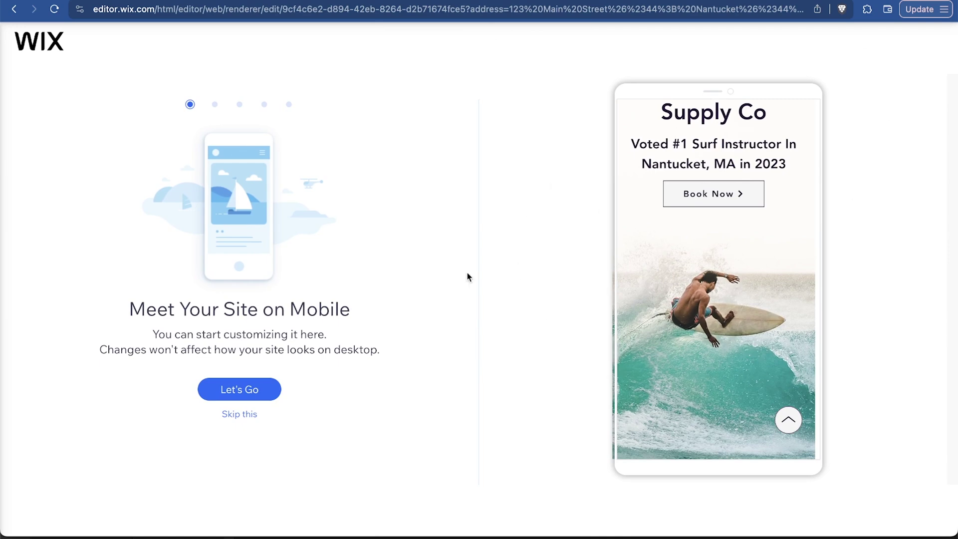
click(248, 389)
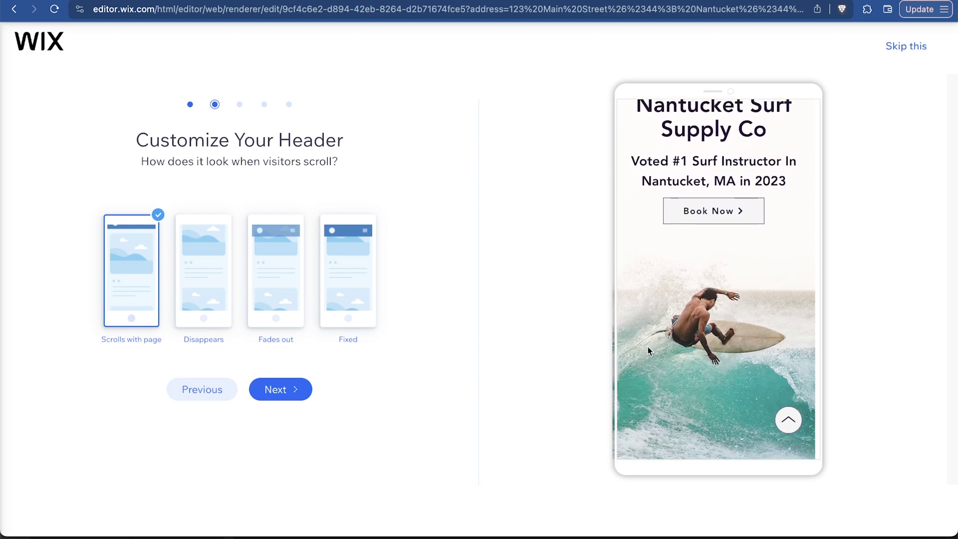
click(280, 390)
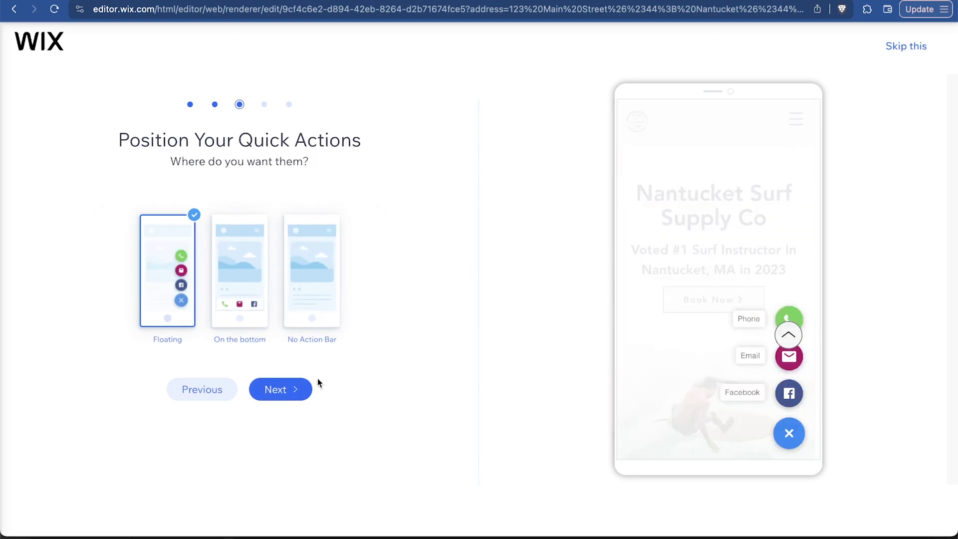
click(289, 389)
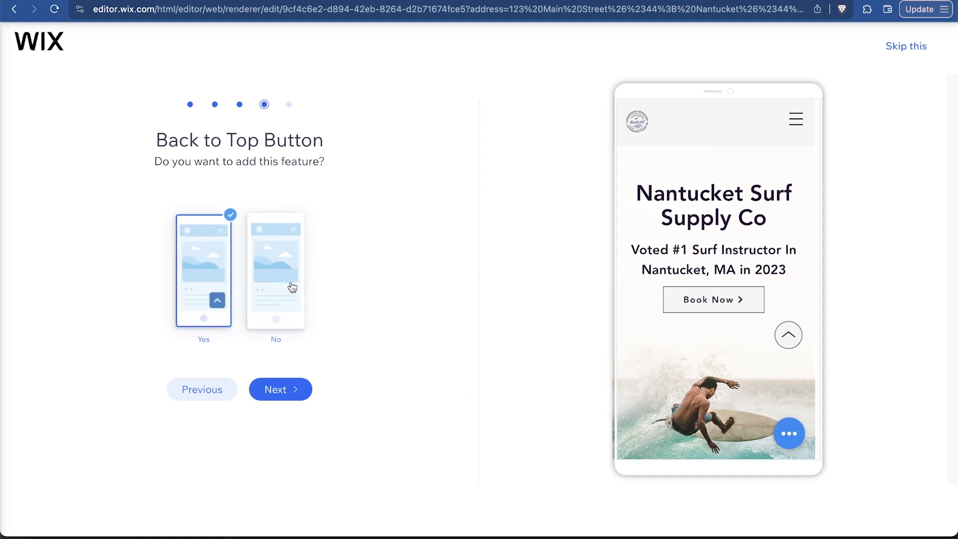
click(279, 311)
click(296, 390)
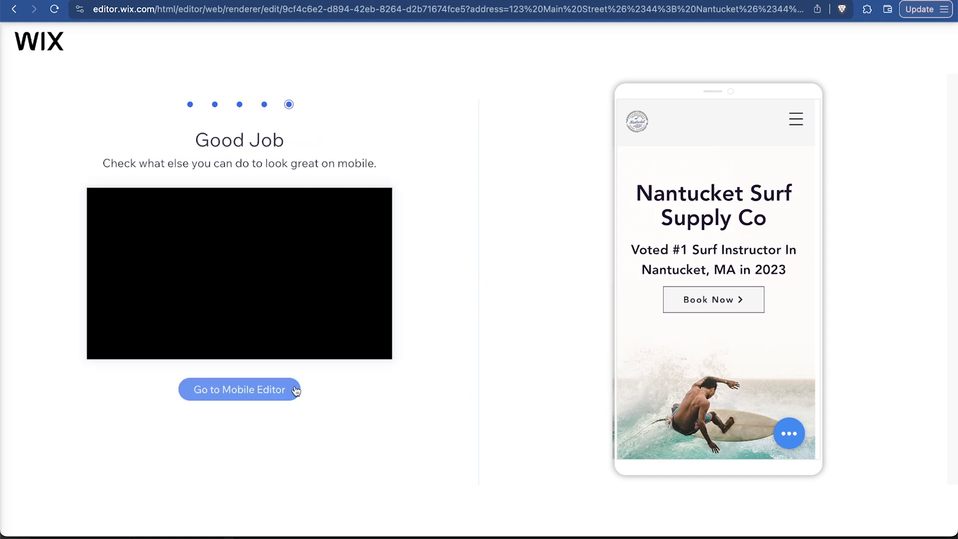
click(270, 390)
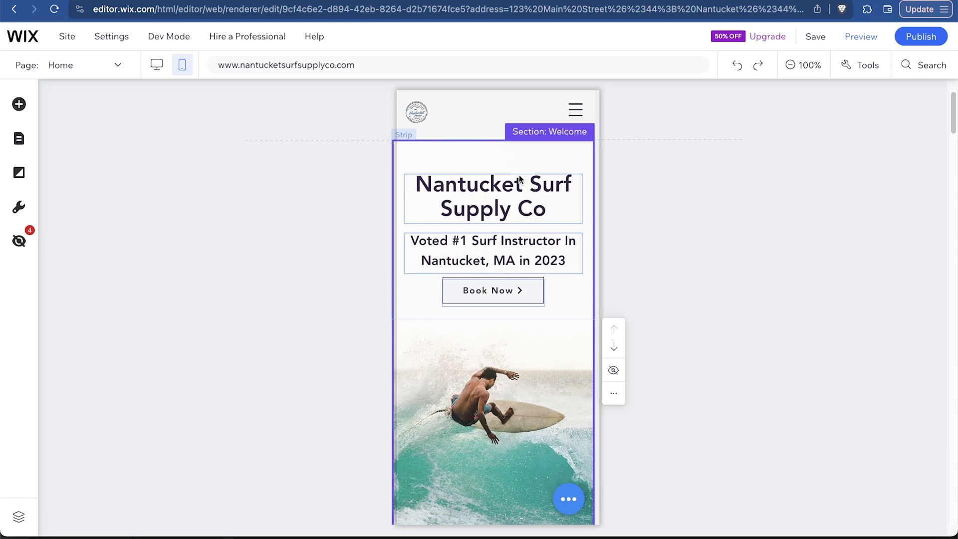
Drag the mobile Welcome strip's content upward and check the mobile layout
click(413, 154)
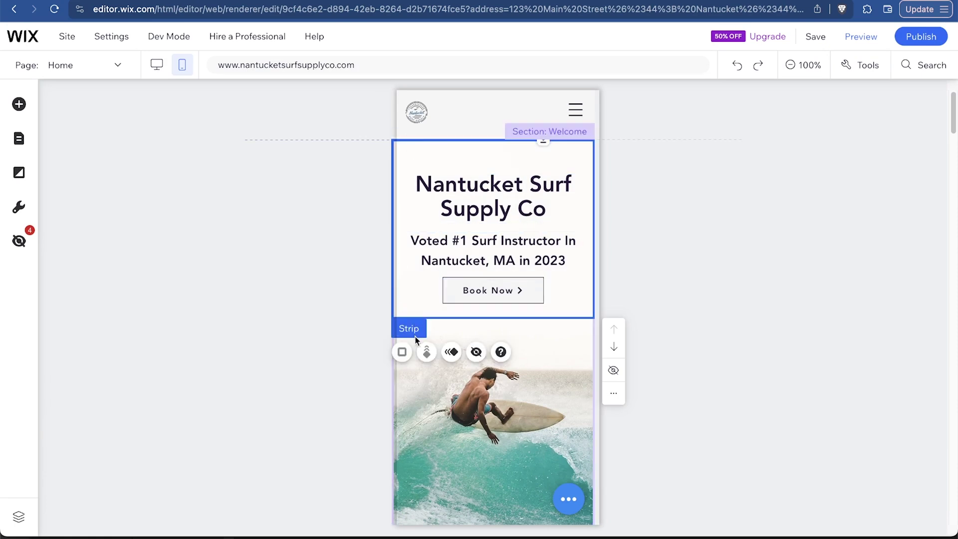
drag(415, 331, 415, 379)
scroll(644, 235, down, 6)
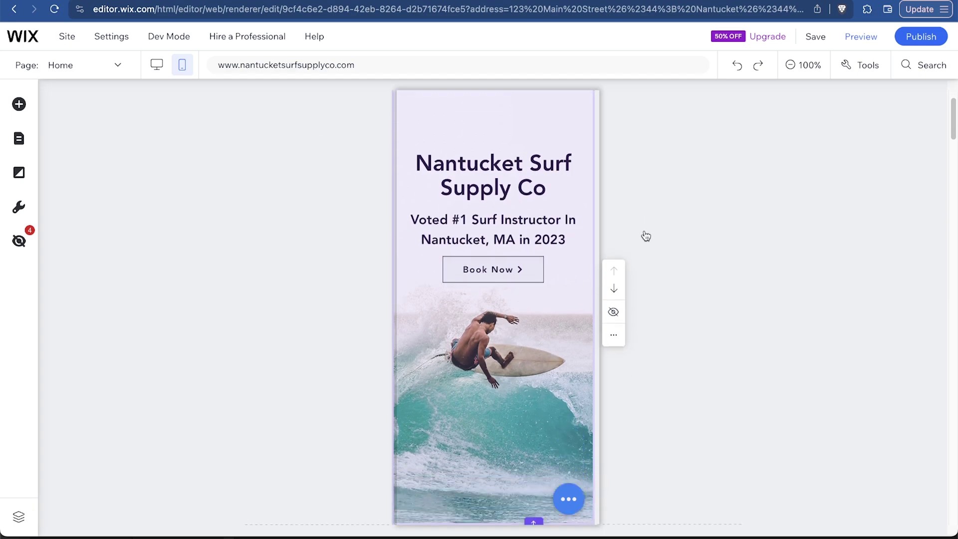
scroll(830, 298, down, 15)
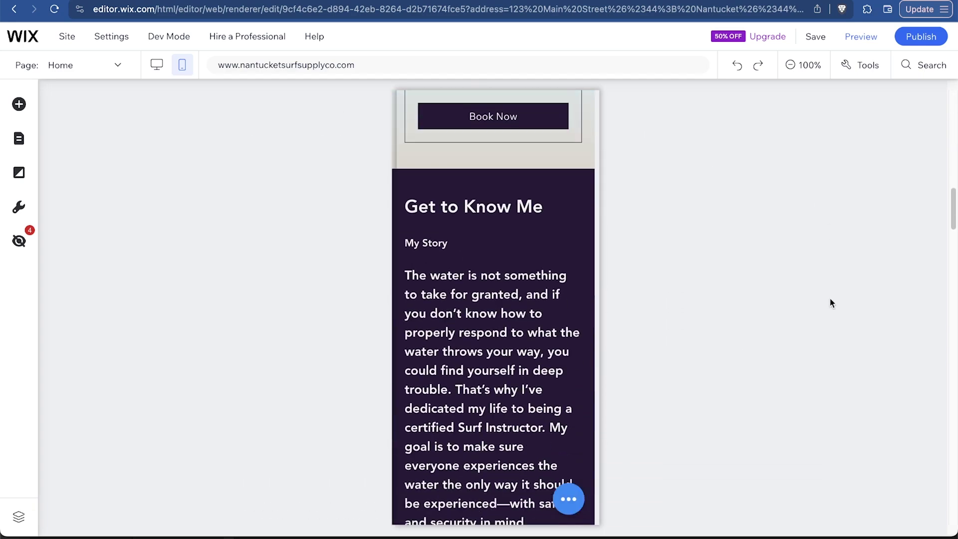
scroll(830, 299, down, 5)
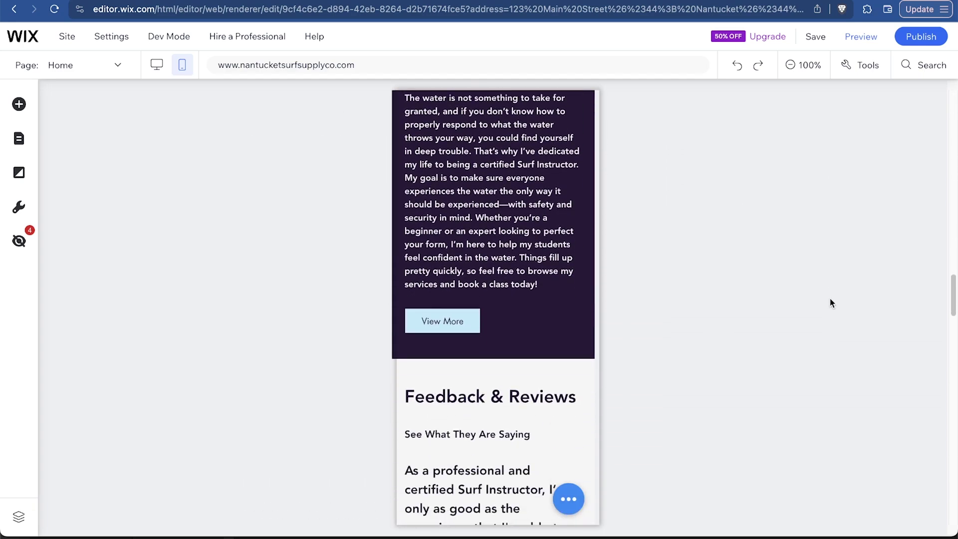
scroll(830, 300, up, 12)
scroll(830, 299, up, 15)
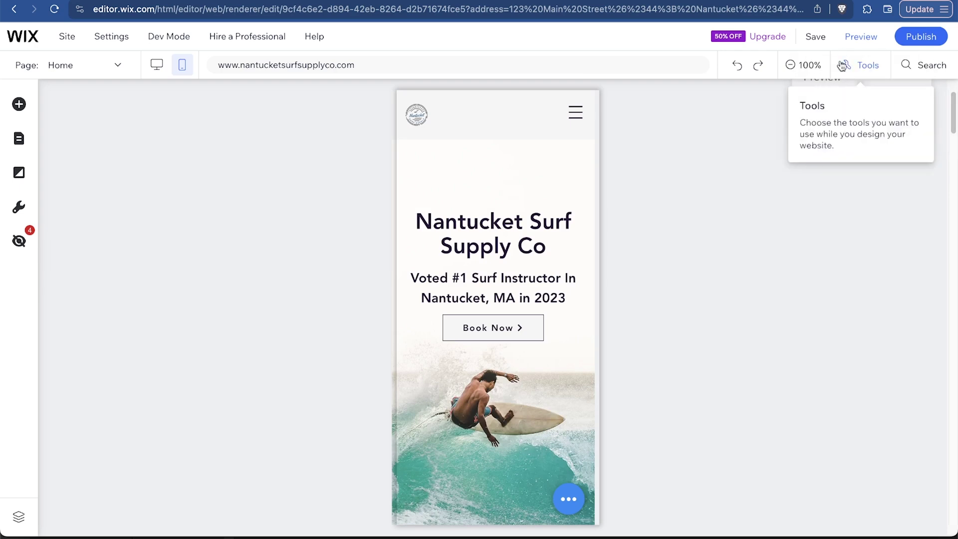
Publish the site live, dismiss the confirmation, and return to the desktop layout
click(927, 34)
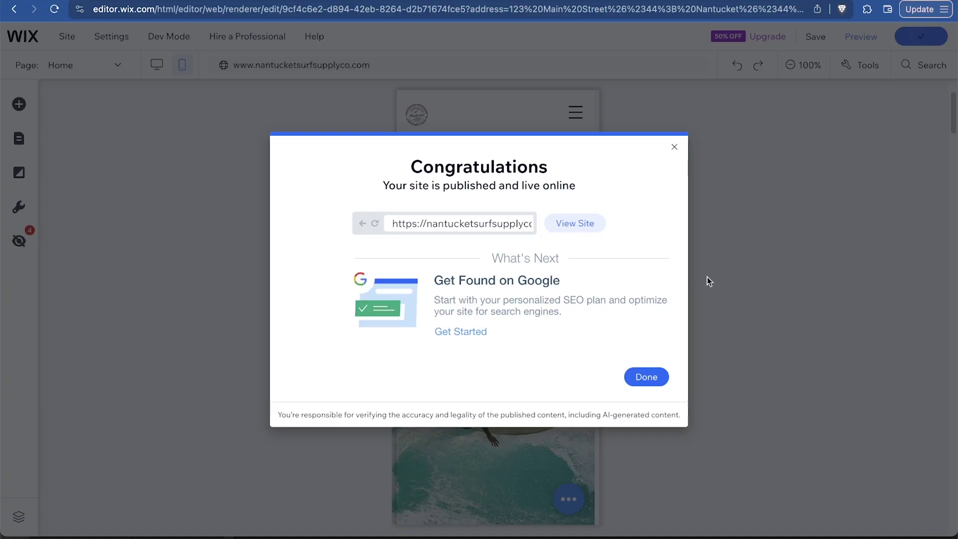
click(674, 147)
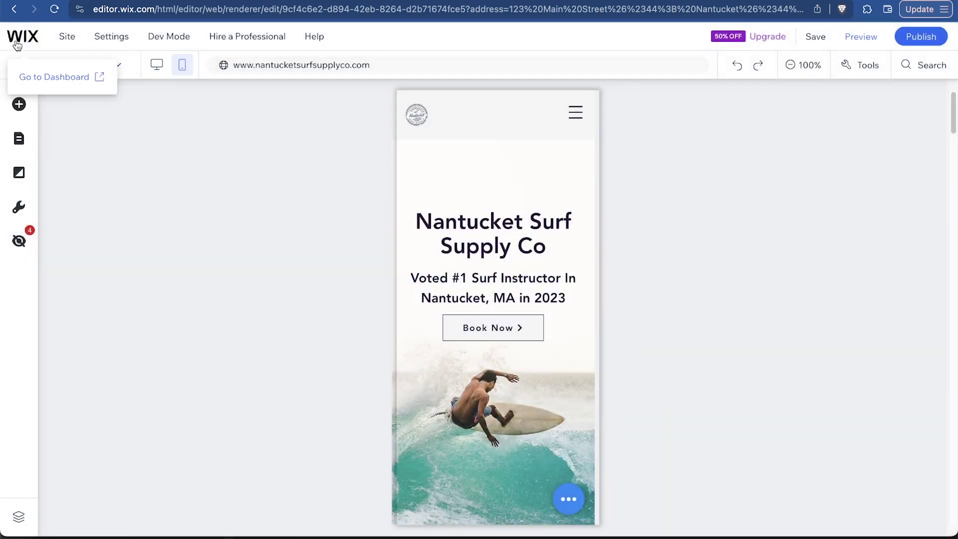
click(17, 38)
click(160, 65)
Switch to the About page and bring up the Wix App Market
click(116, 66)
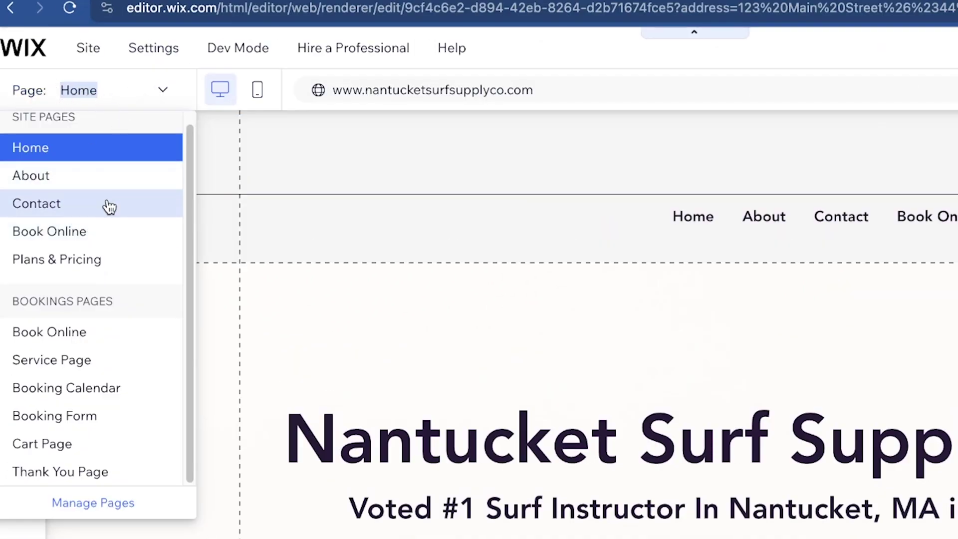
click(107, 176)
scroll(464, 212, down, 5)
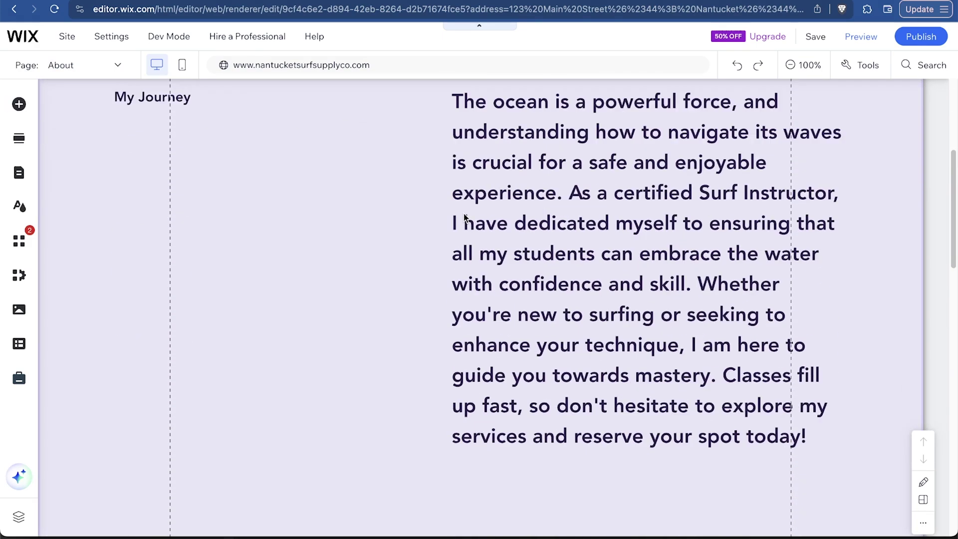
scroll(464, 217, down, 2)
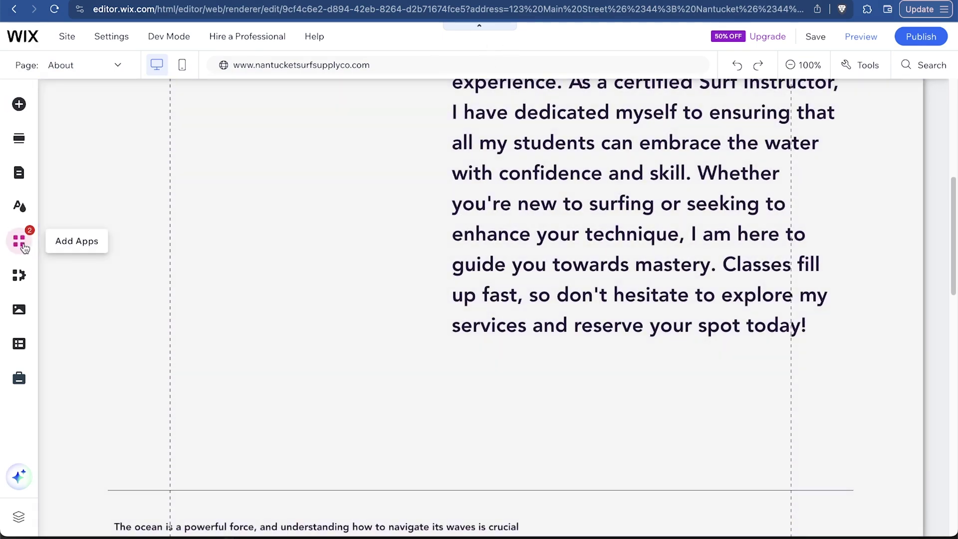
click(20, 243)
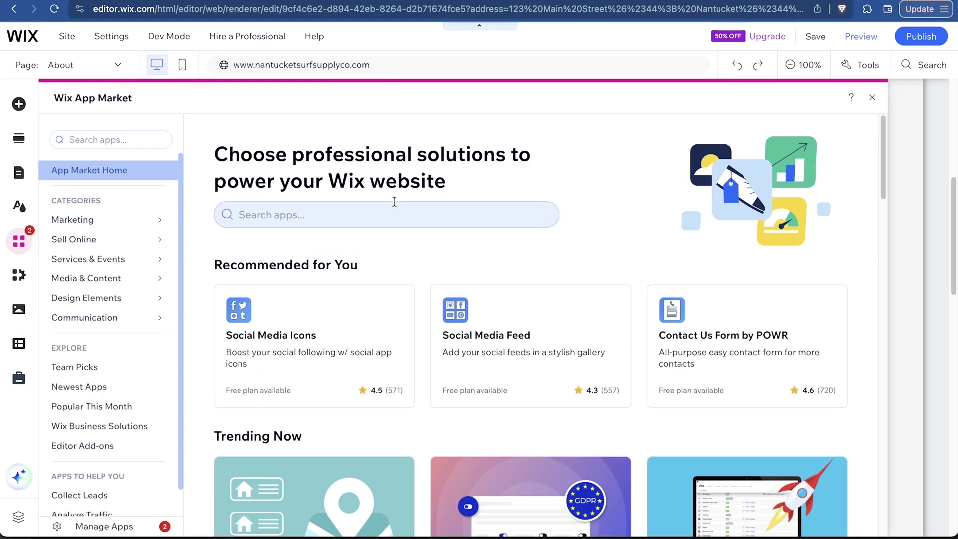
Browse the full list of 22 Wix Business Solutions apps
scroll(561, 249, down, 10)
scroll(560, 276, up, 3)
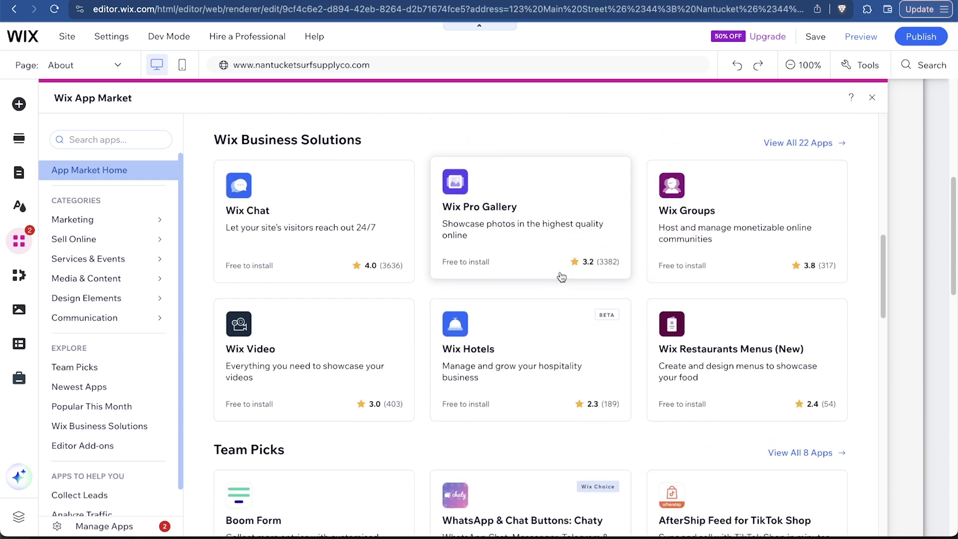
click(835, 145)
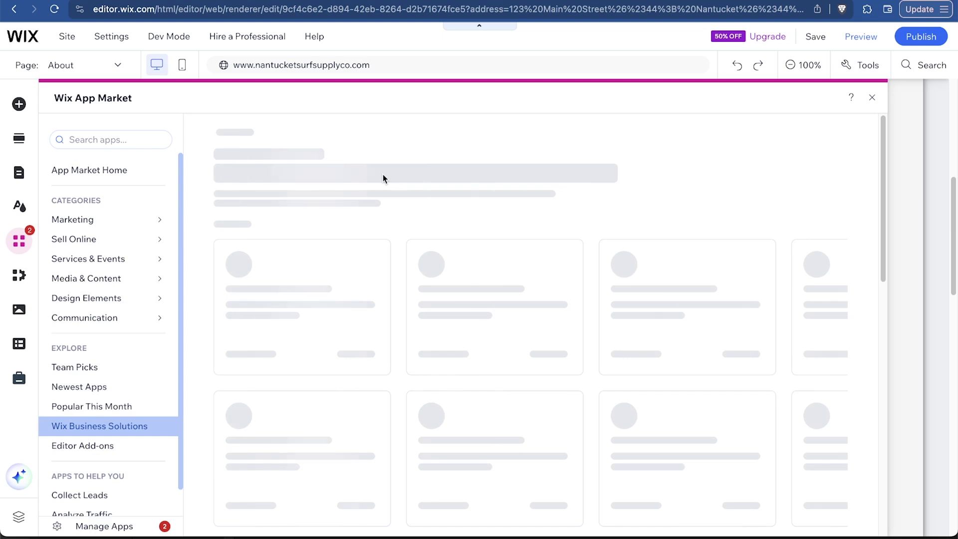
scroll(536, 185, down, 2)
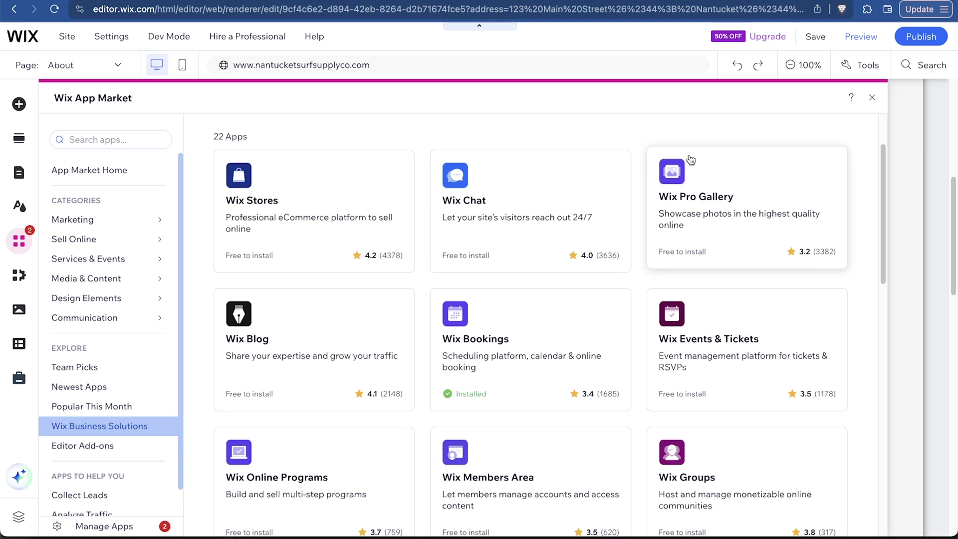
scroll(757, 215, down, 2)
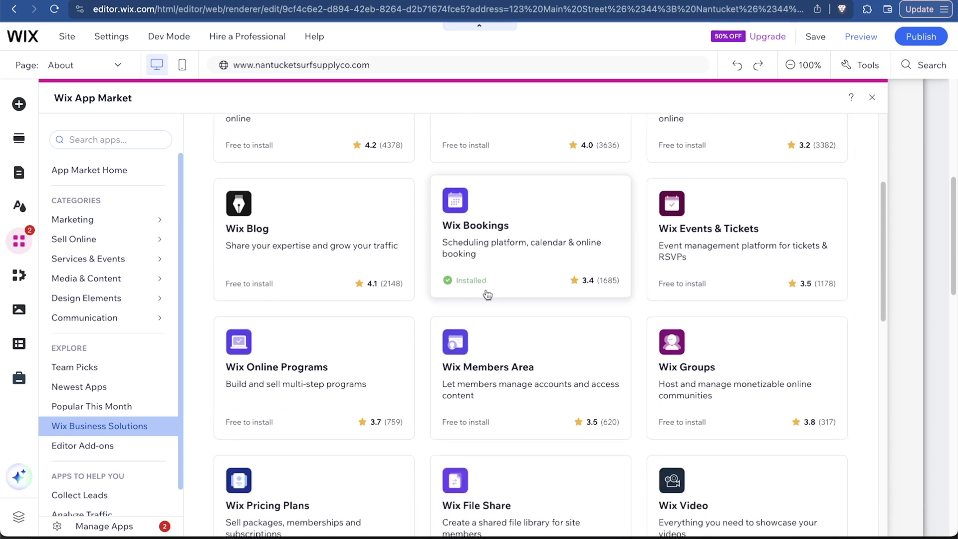
scroll(488, 293, down, 5)
scroll(344, 240, up, 2)
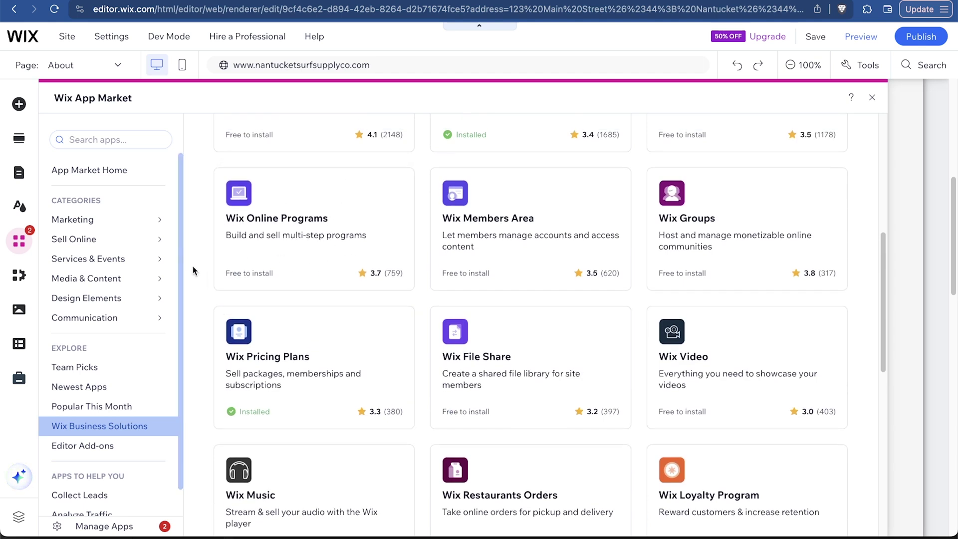
scroll(195, 272, down, 2)
scroll(198, 281, down, 1)
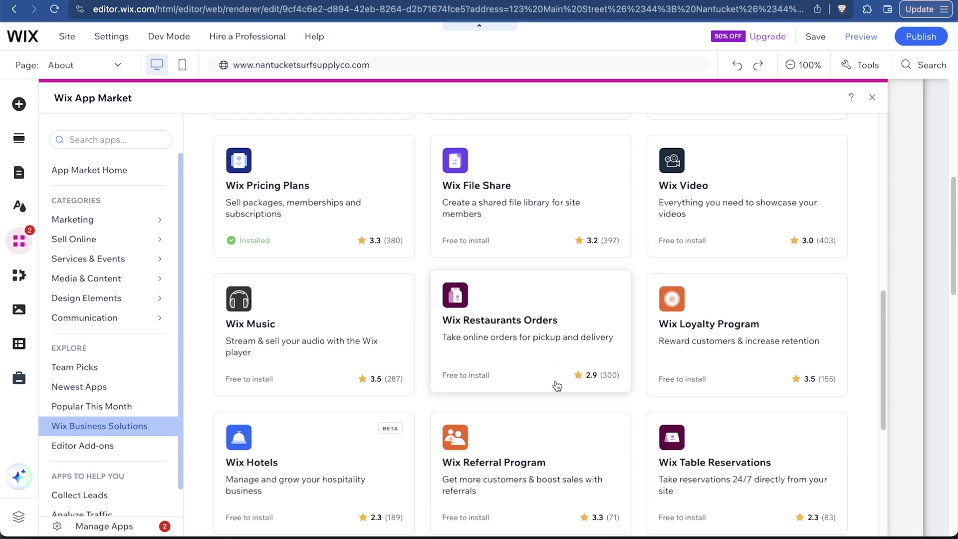
scroll(730, 349, up, 8)
scroll(729, 349, up, 1)
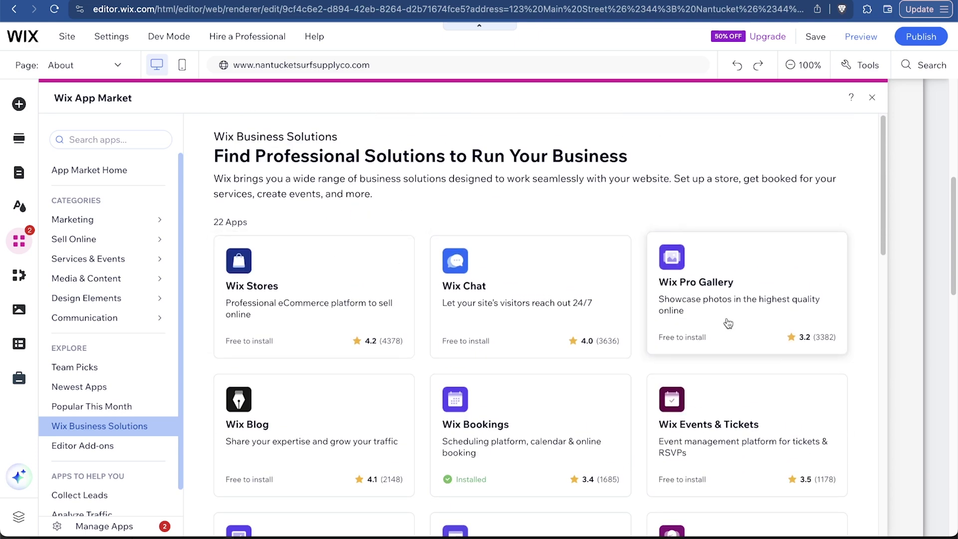
scroll(384, 288, down, 1)
scroll(383, 288, down, 6)
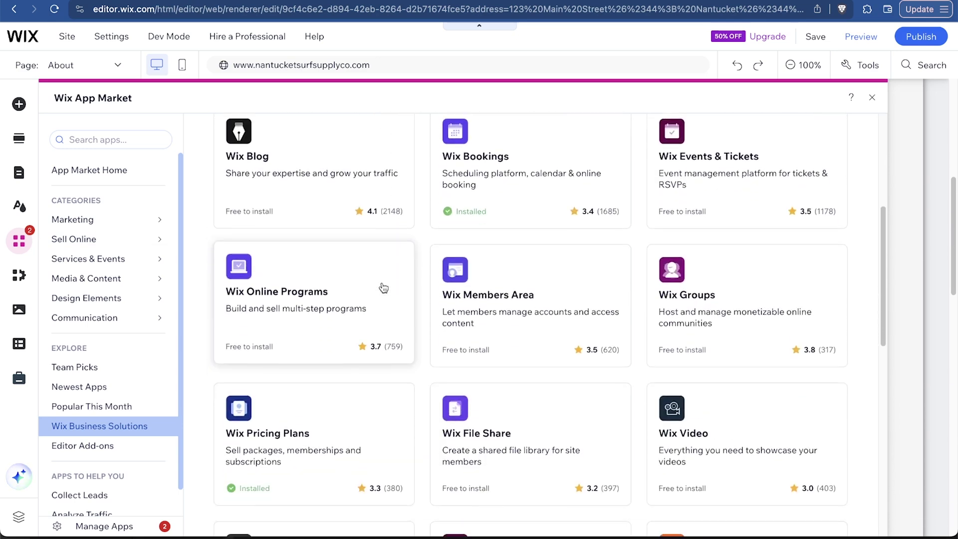
scroll(612, 429, down, 3)
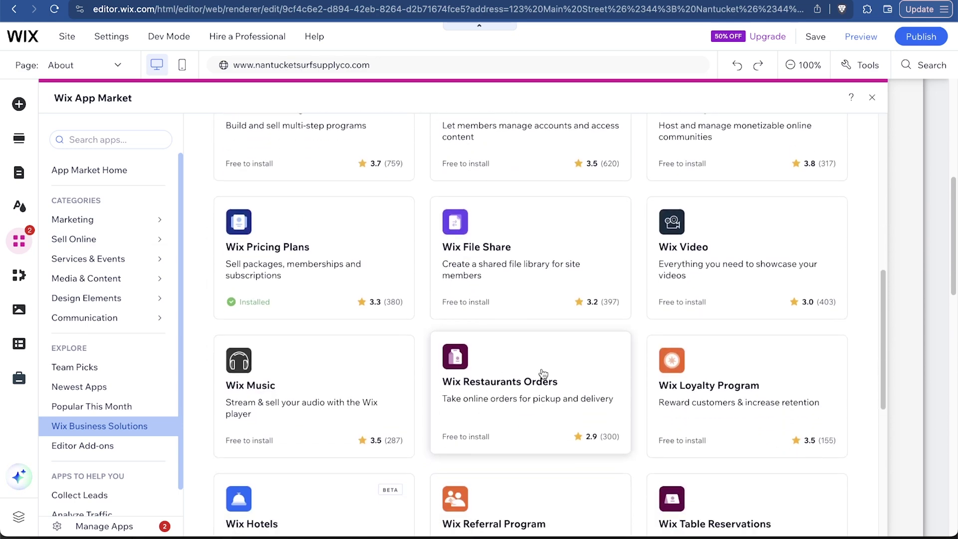
scroll(543, 373, up, 10)
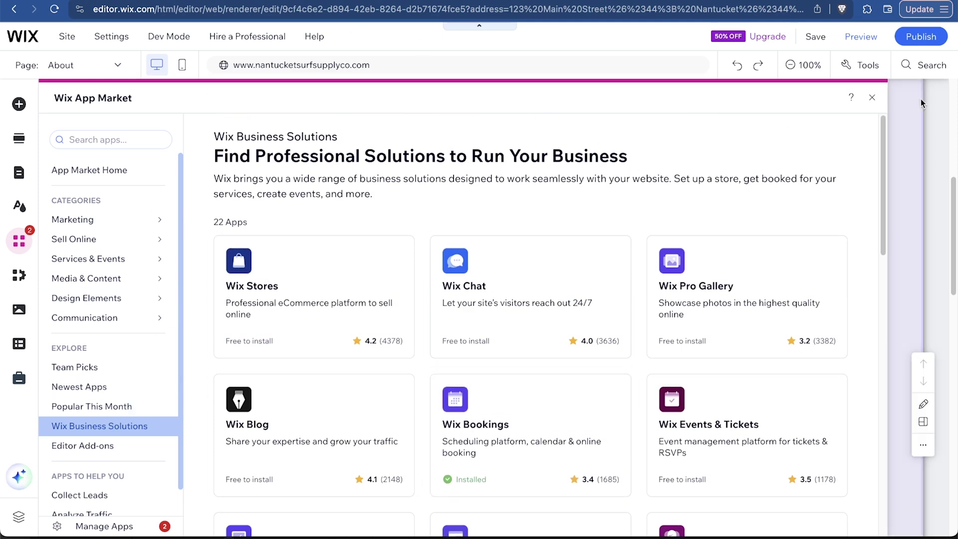
Reopen the App Market and scroll down to the Made by Wix collection
click(872, 104)
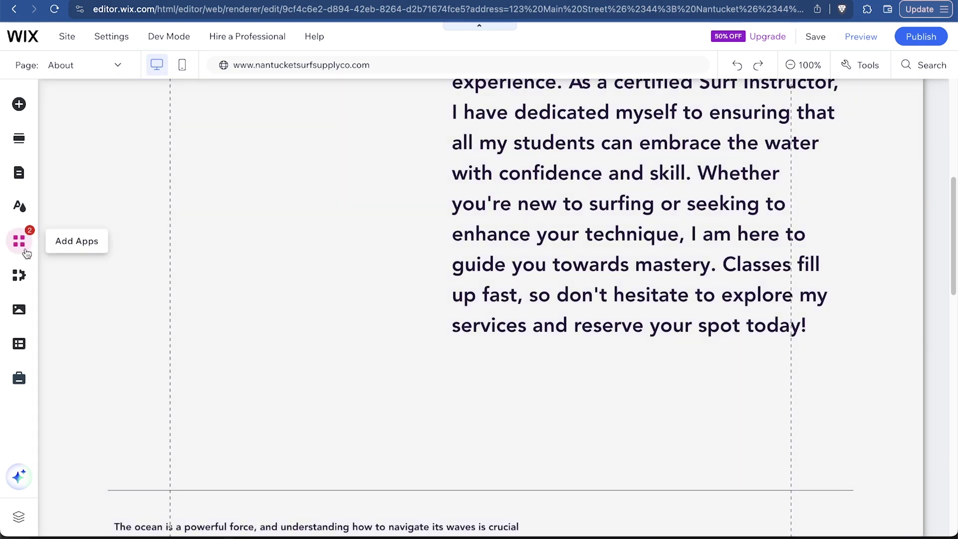
click(25, 252)
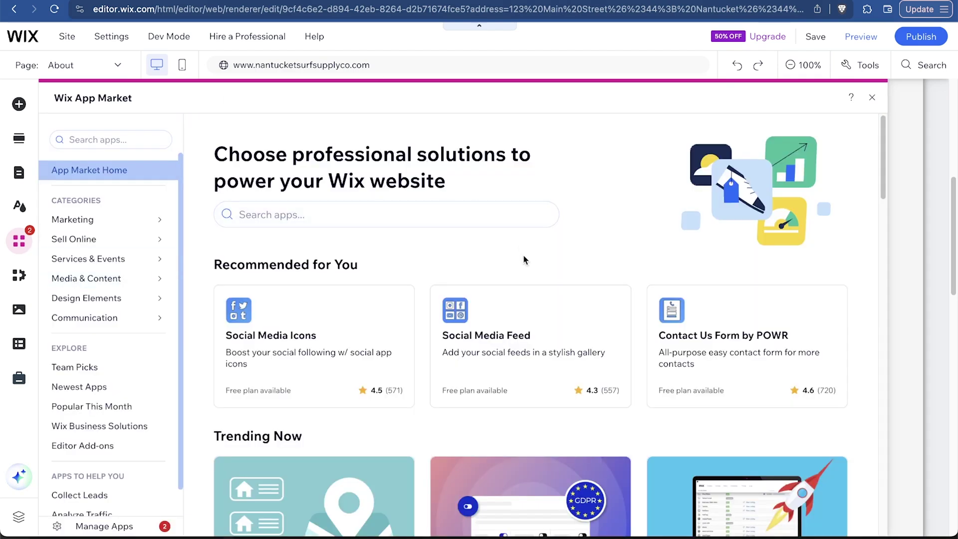
scroll(524, 260, down, 15)
scroll(524, 260, up, 4)
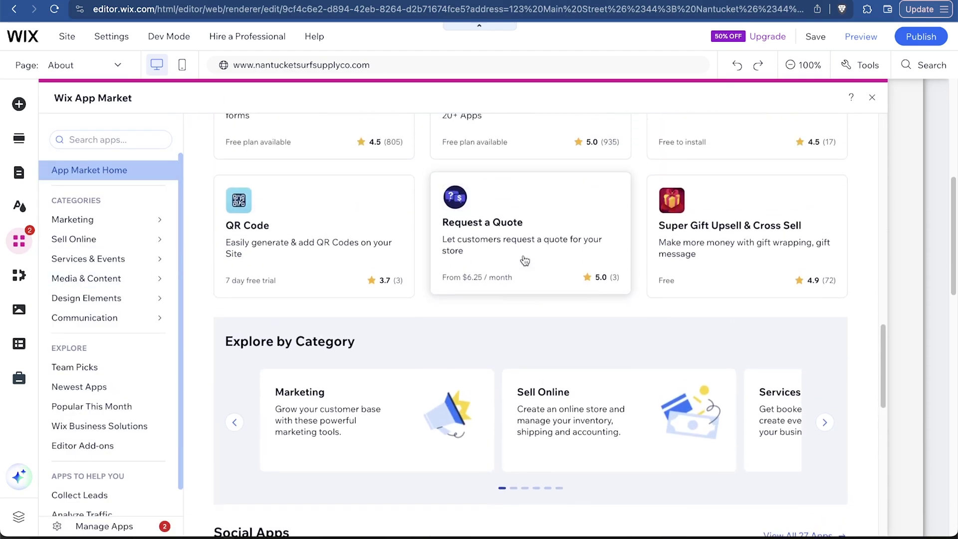
scroll(494, 352, down, 7)
scroll(496, 355, down, 5)
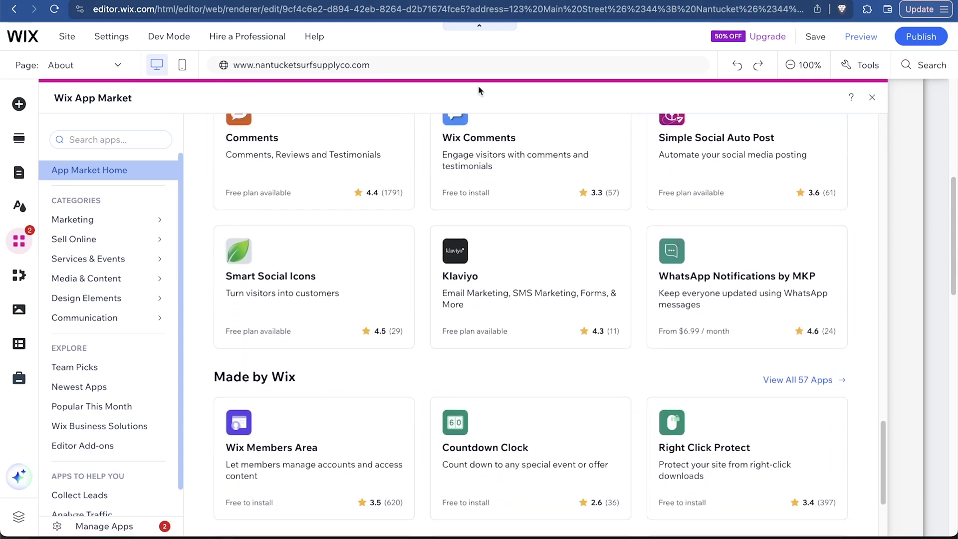
scroll(484, 235, down, 3)
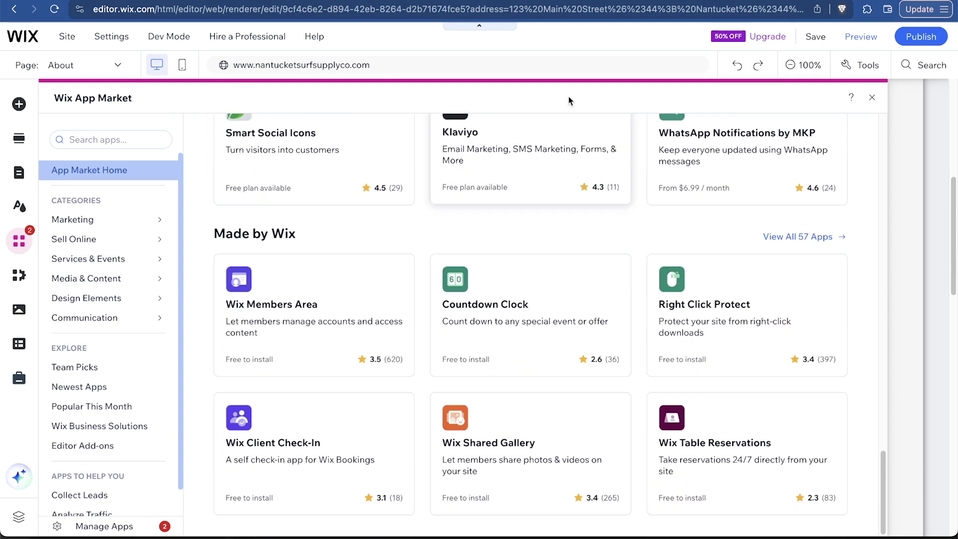
Leave the App Market, switch to the Home page and scroll through it
click(874, 100)
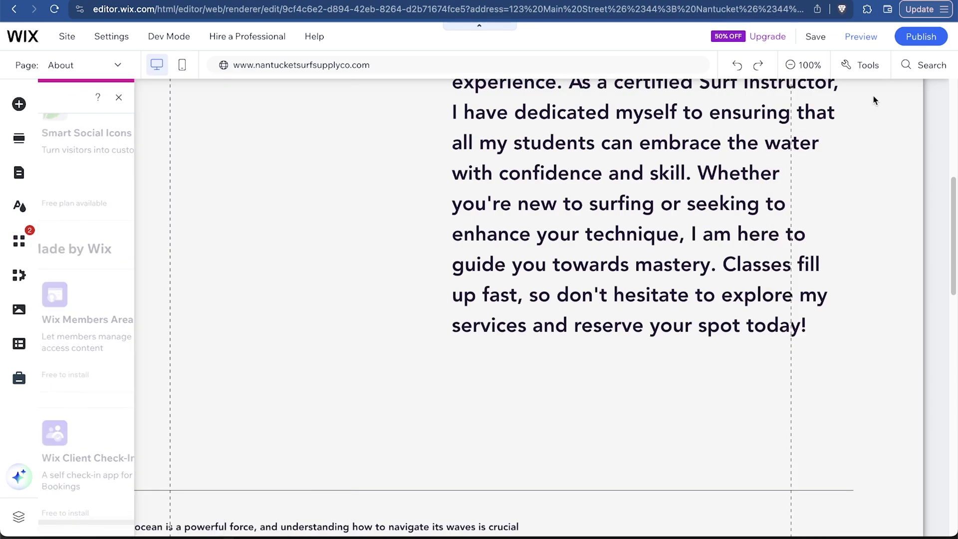
scroll(524, 391, up, 5)
click(118, 67)
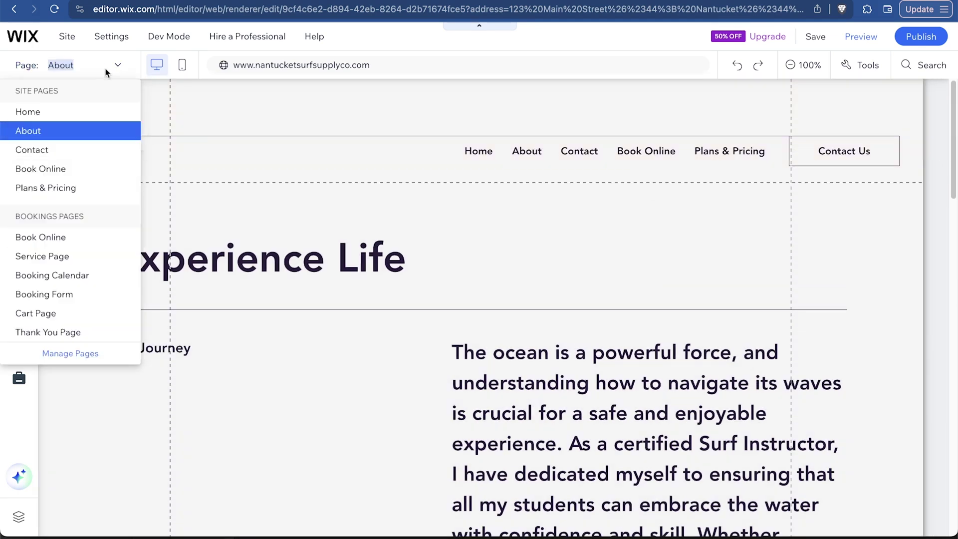
click(71, 114)
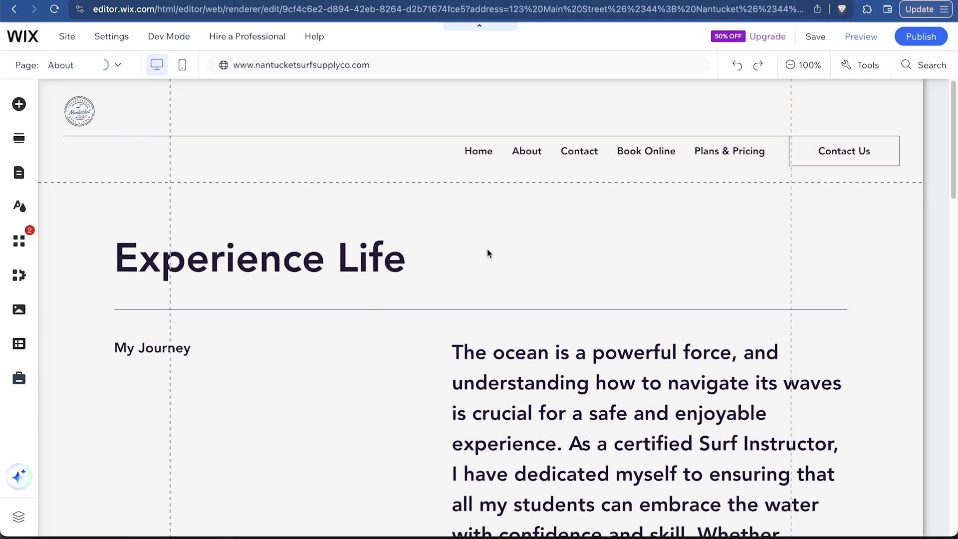
scroll(855, 287, down, 1)
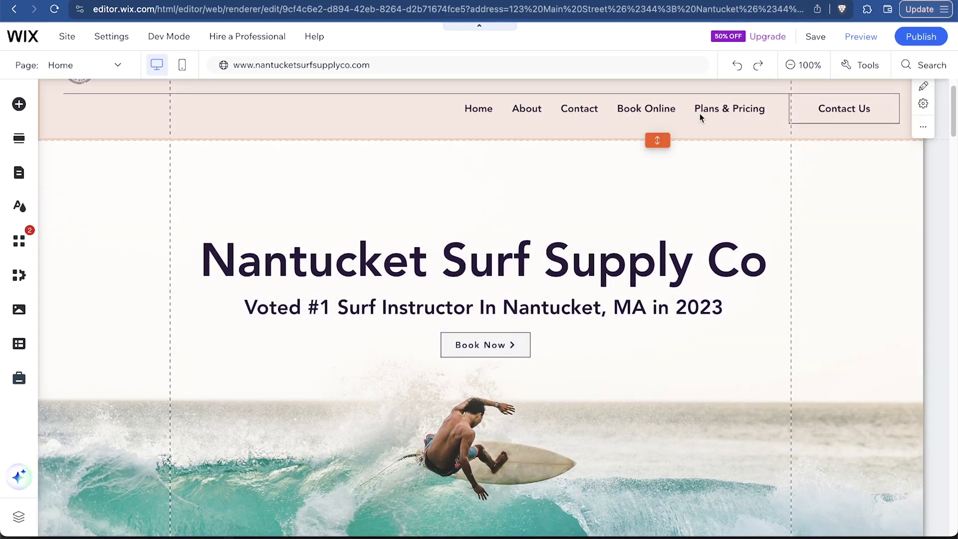
scroll(523, 208, down, 8)
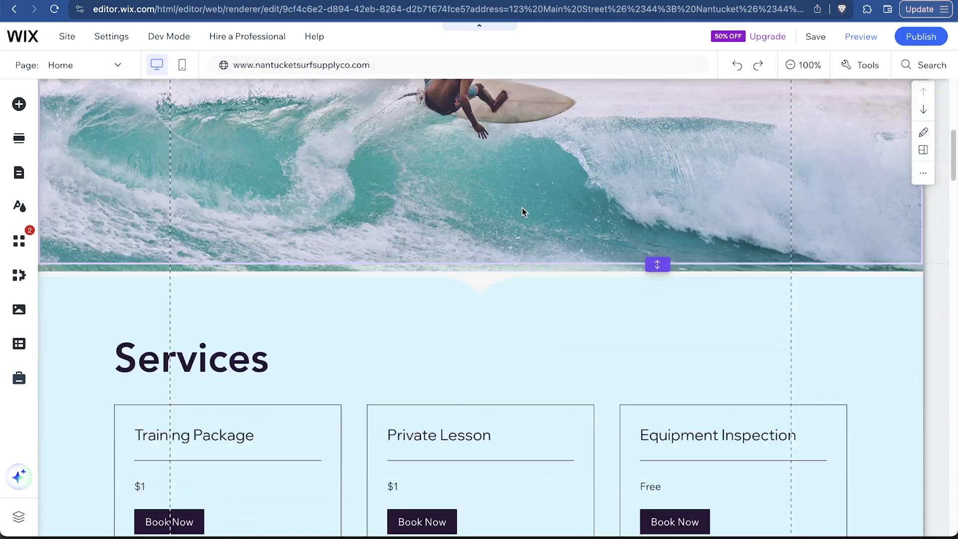
scroll(522, 208, up, 9)
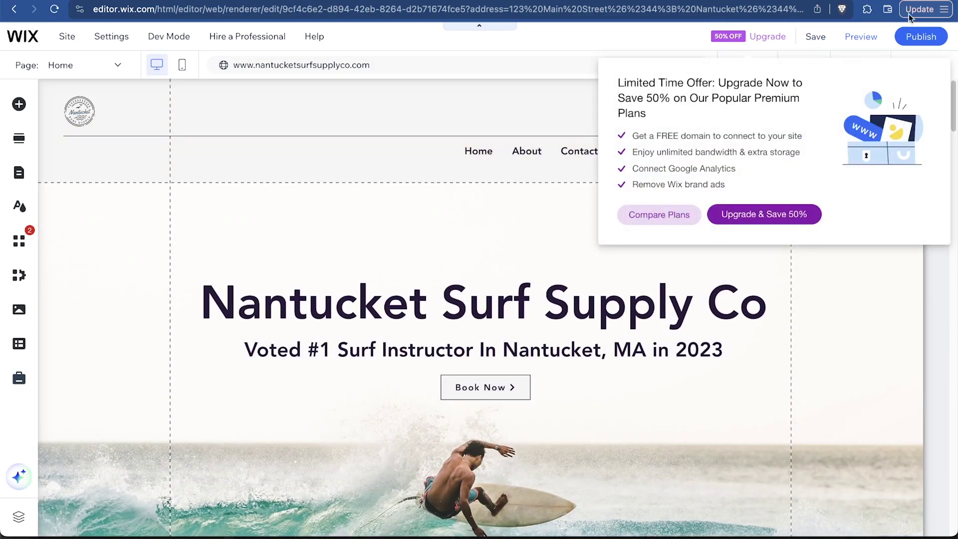